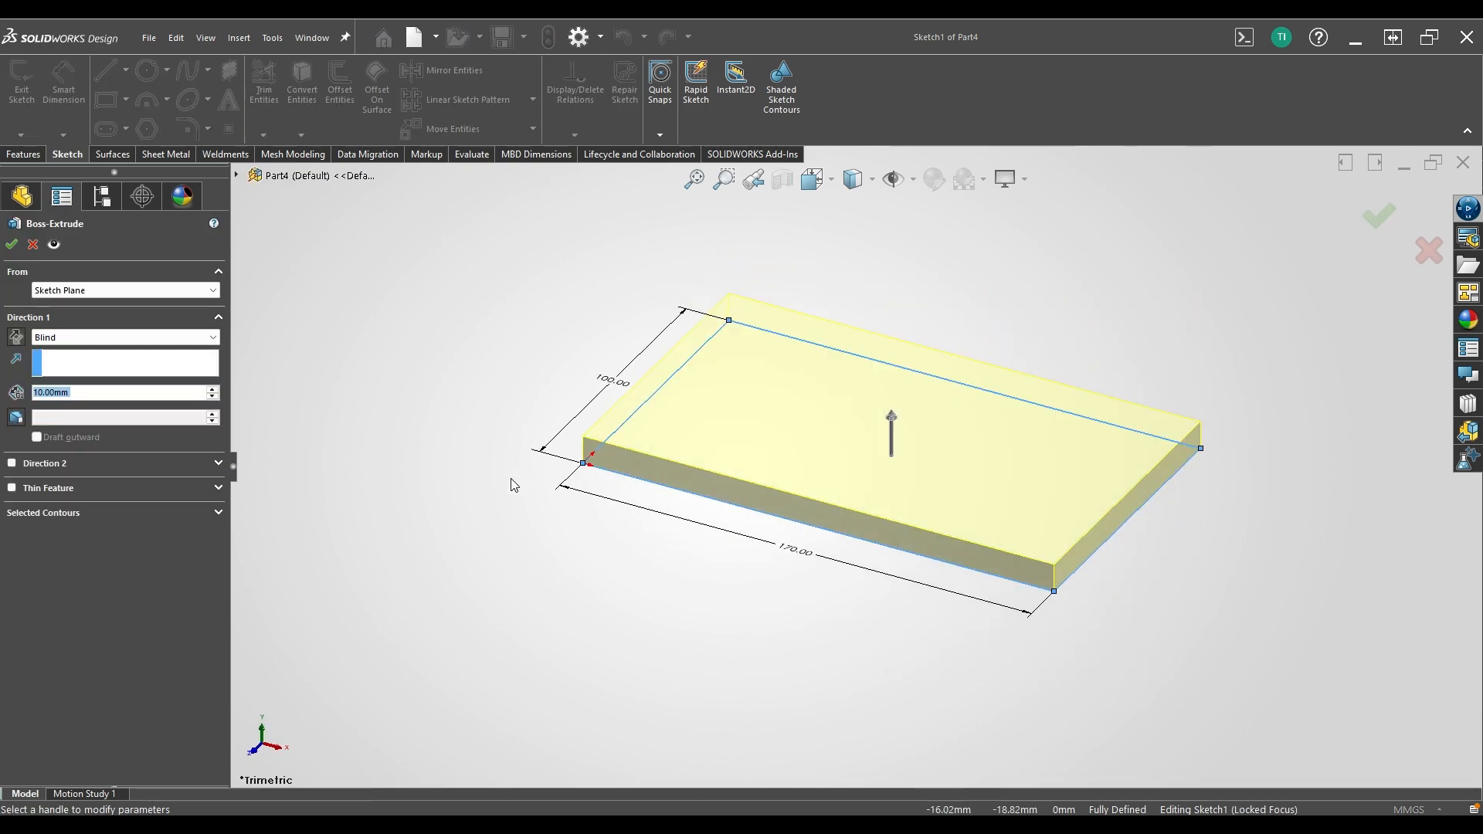
Extrude the base rectangle 12 mm.
type("12")
key("Return")
key("Return")
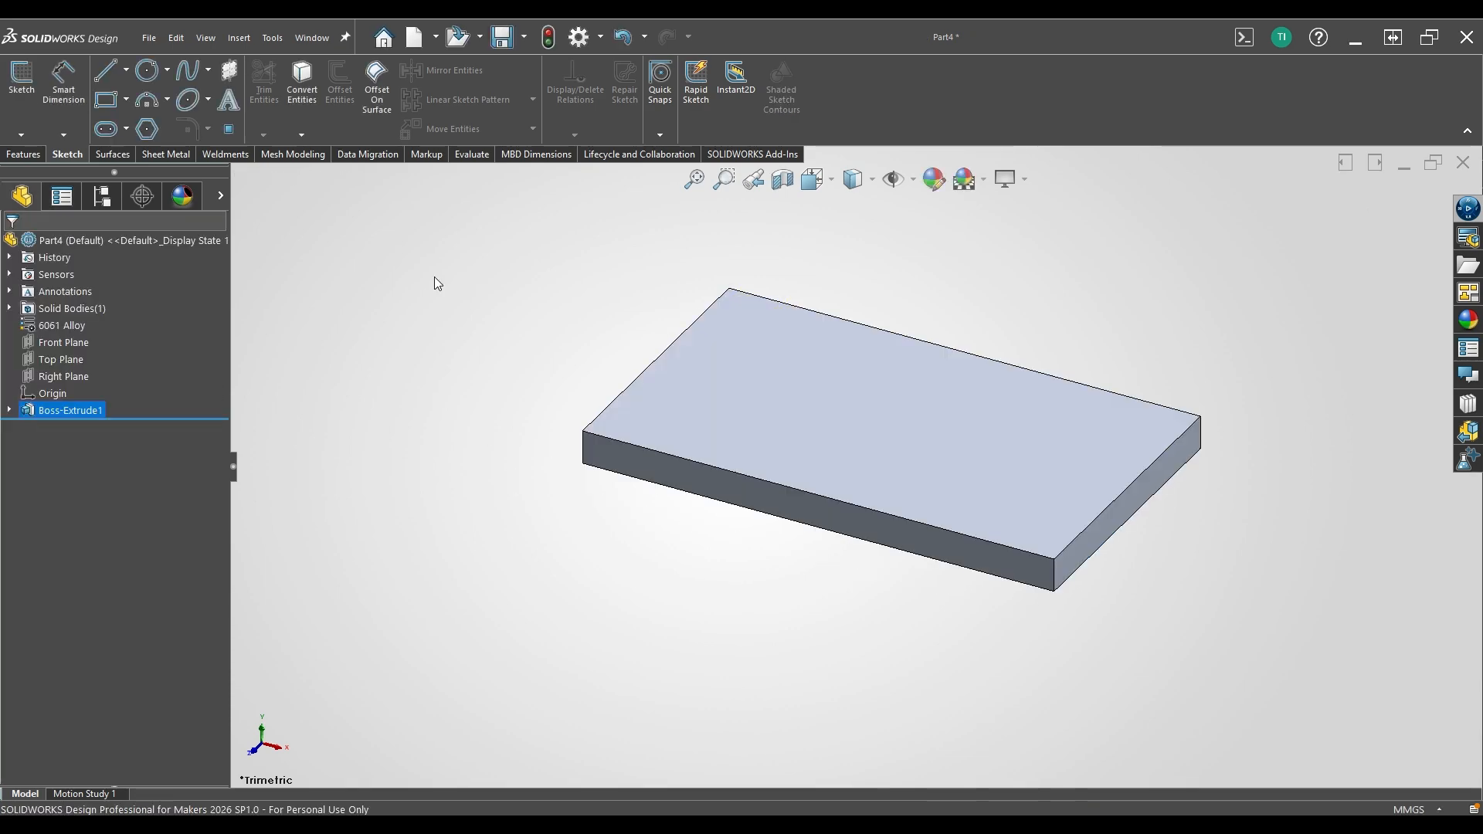
Start a sketch on the Top Plane and convert the plate's left, upper and right edges into sketch lines.
left_click(68, 360)
left_click(79, 335)
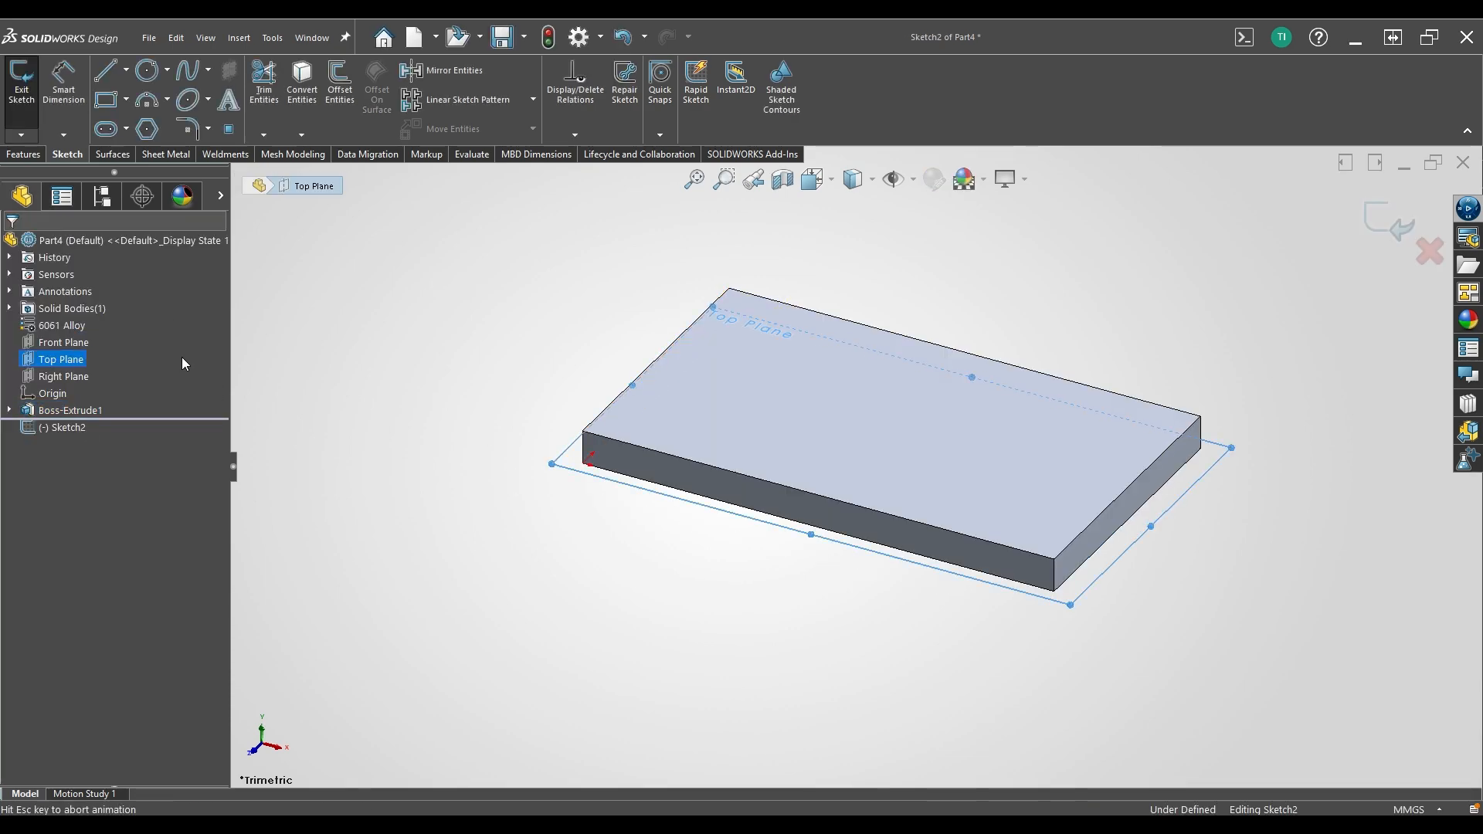
key("s")
left_click(407, 311)
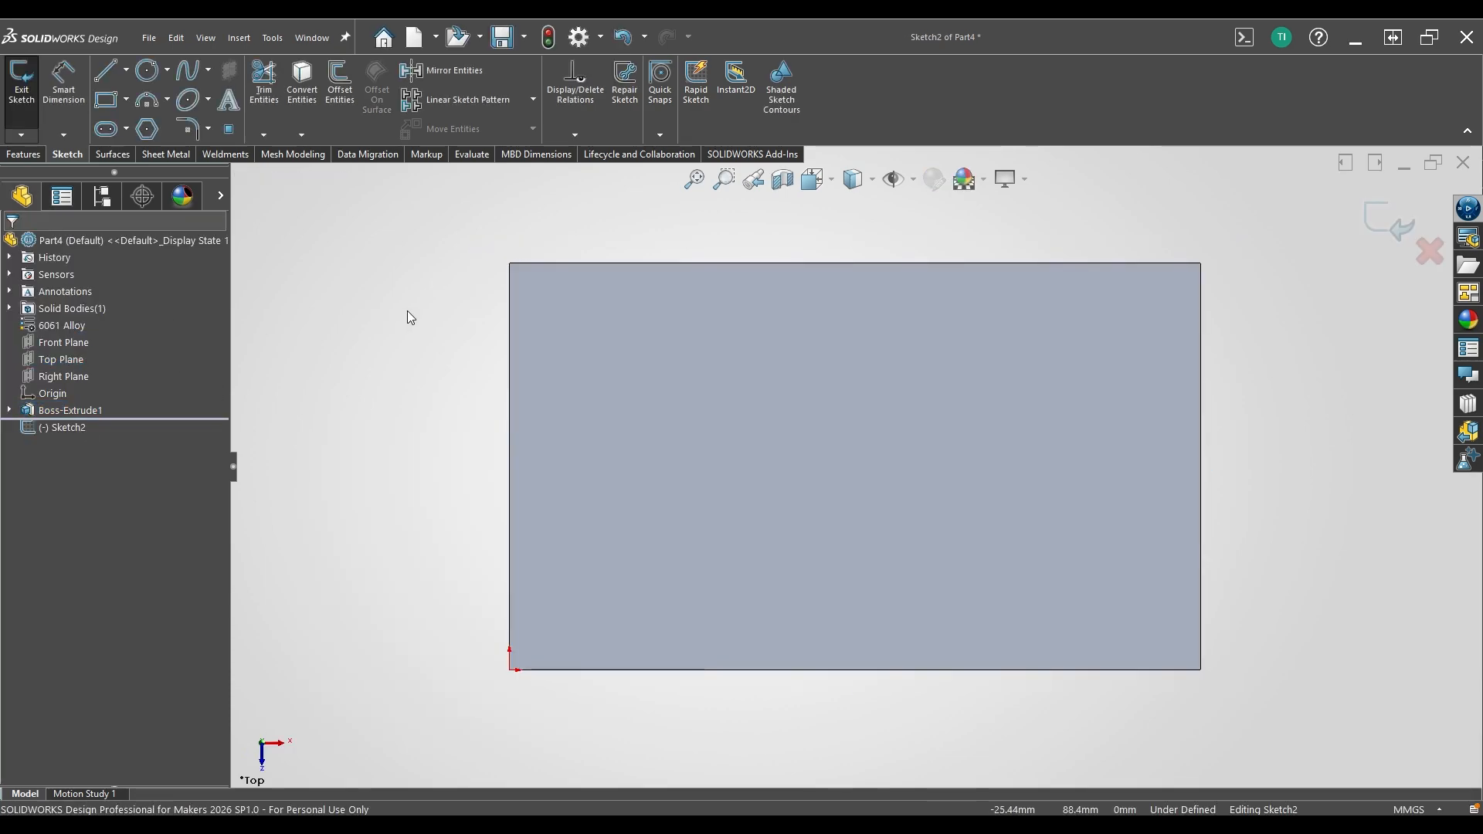
left_click(519, 335)
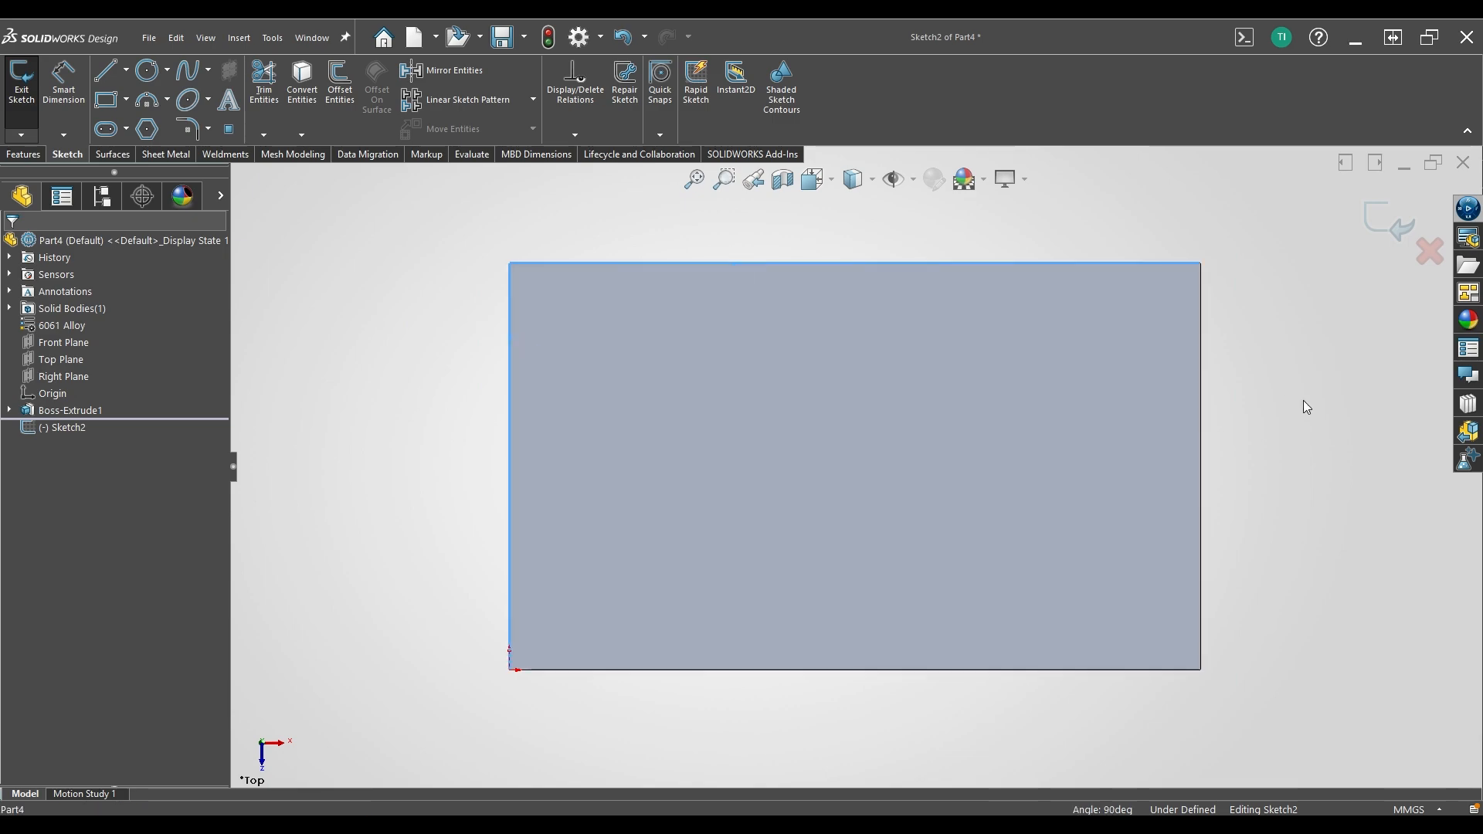
left_click(1201, 463)
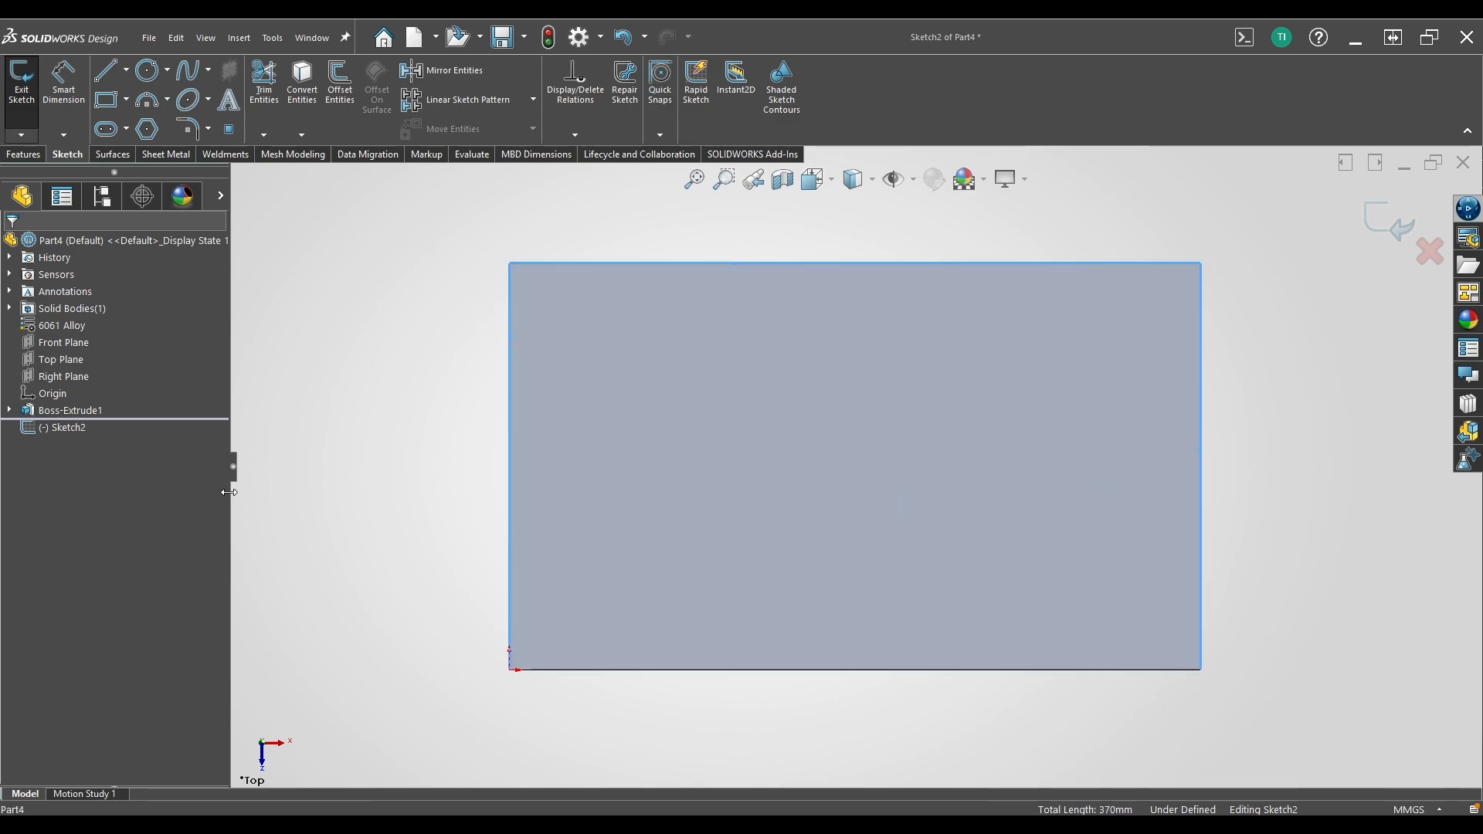
key("s")
left_click(495, 576)
Offset the three converted lines 12 mm towards the inside of the plate.
mouse_move(396, 248)
left_mouse_down()
mouse_move(1063, 249)
mouse_move(1369, 683)
mouse_move(1321, 707)
left_mouse_up()
key("s")
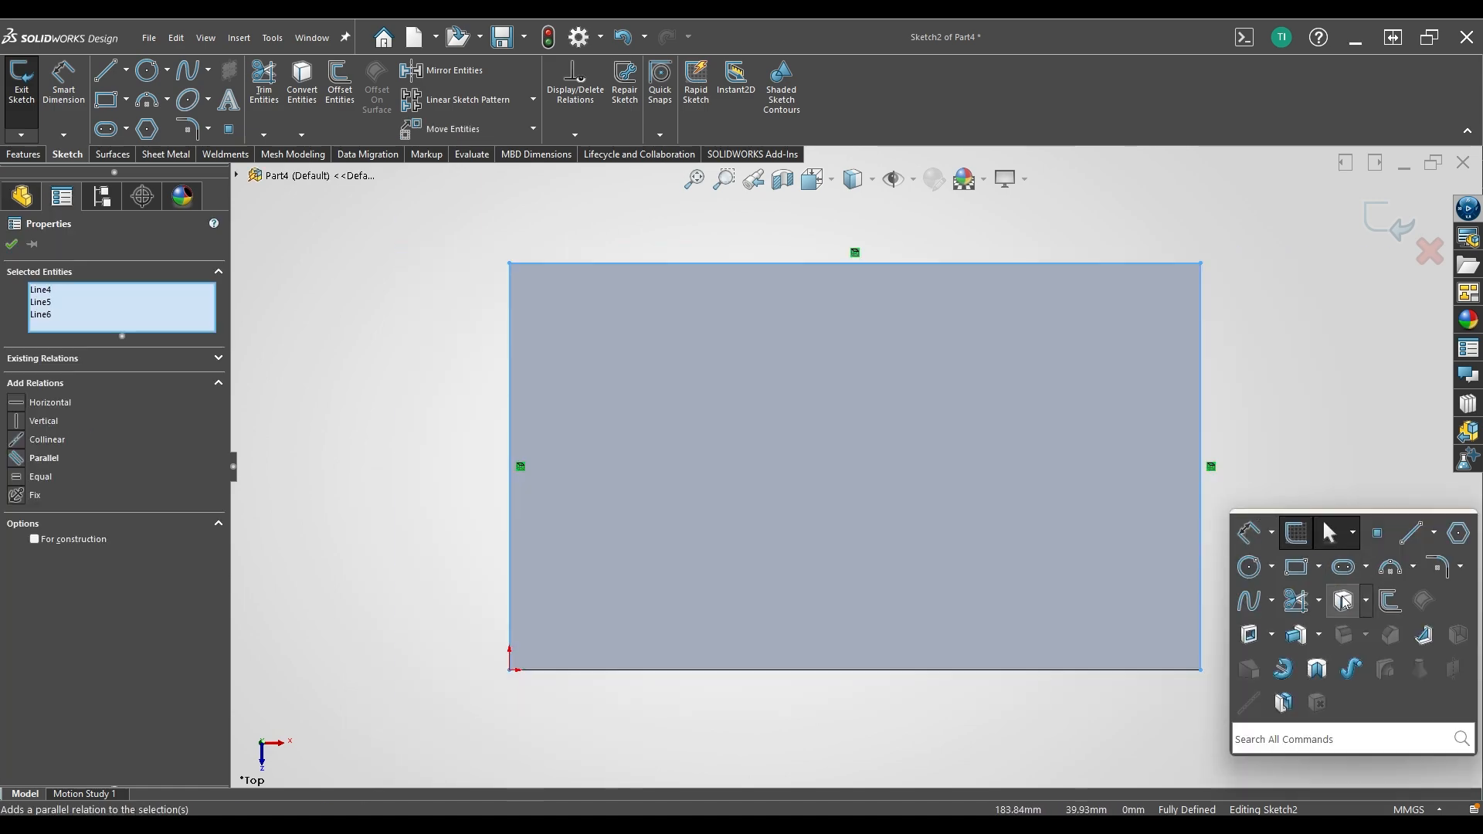
left_click(1322, 570)
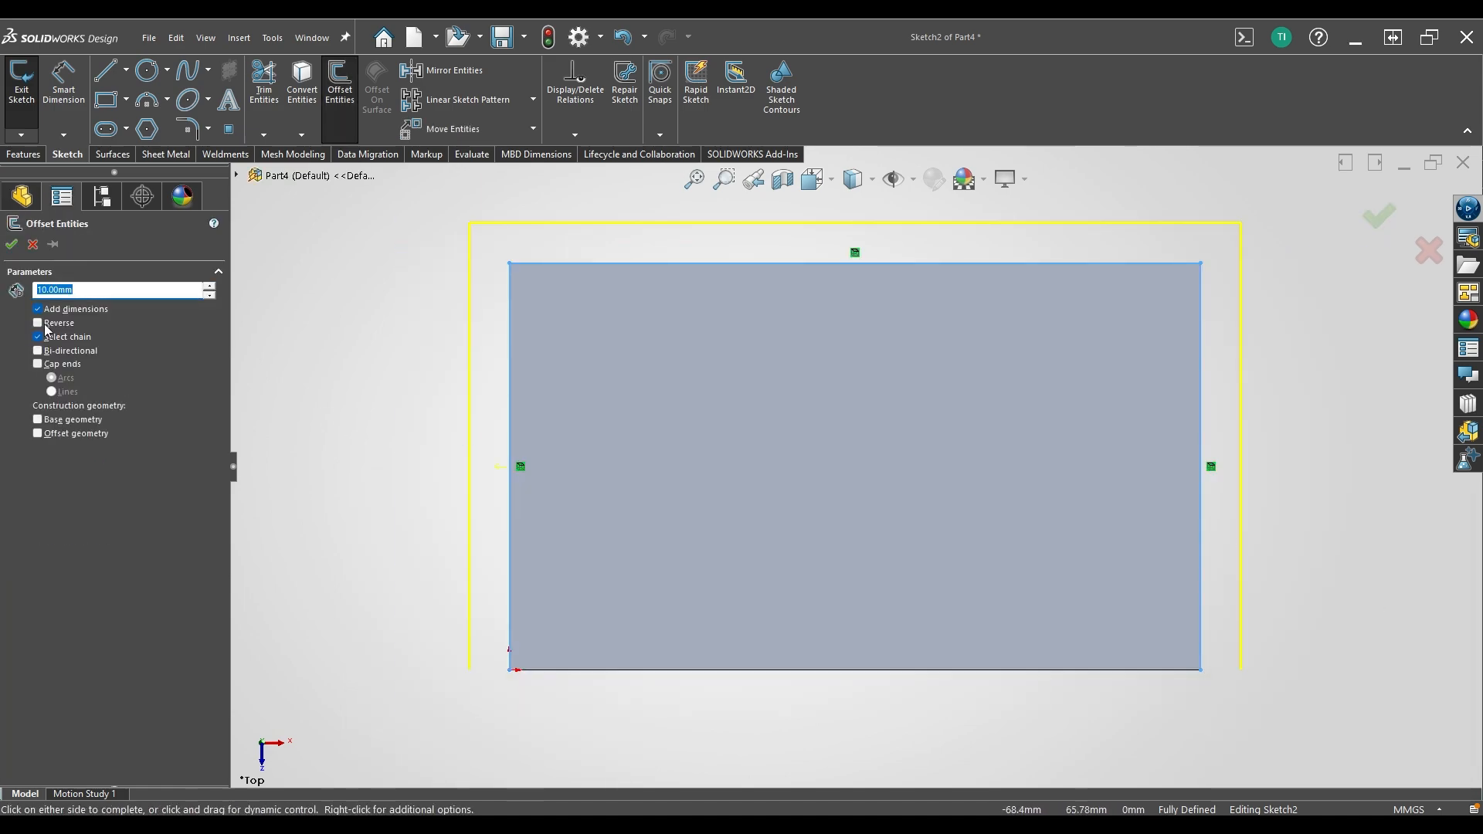
type("12")
key("Return")
left_click(38, 324)
left_click(314, 306)
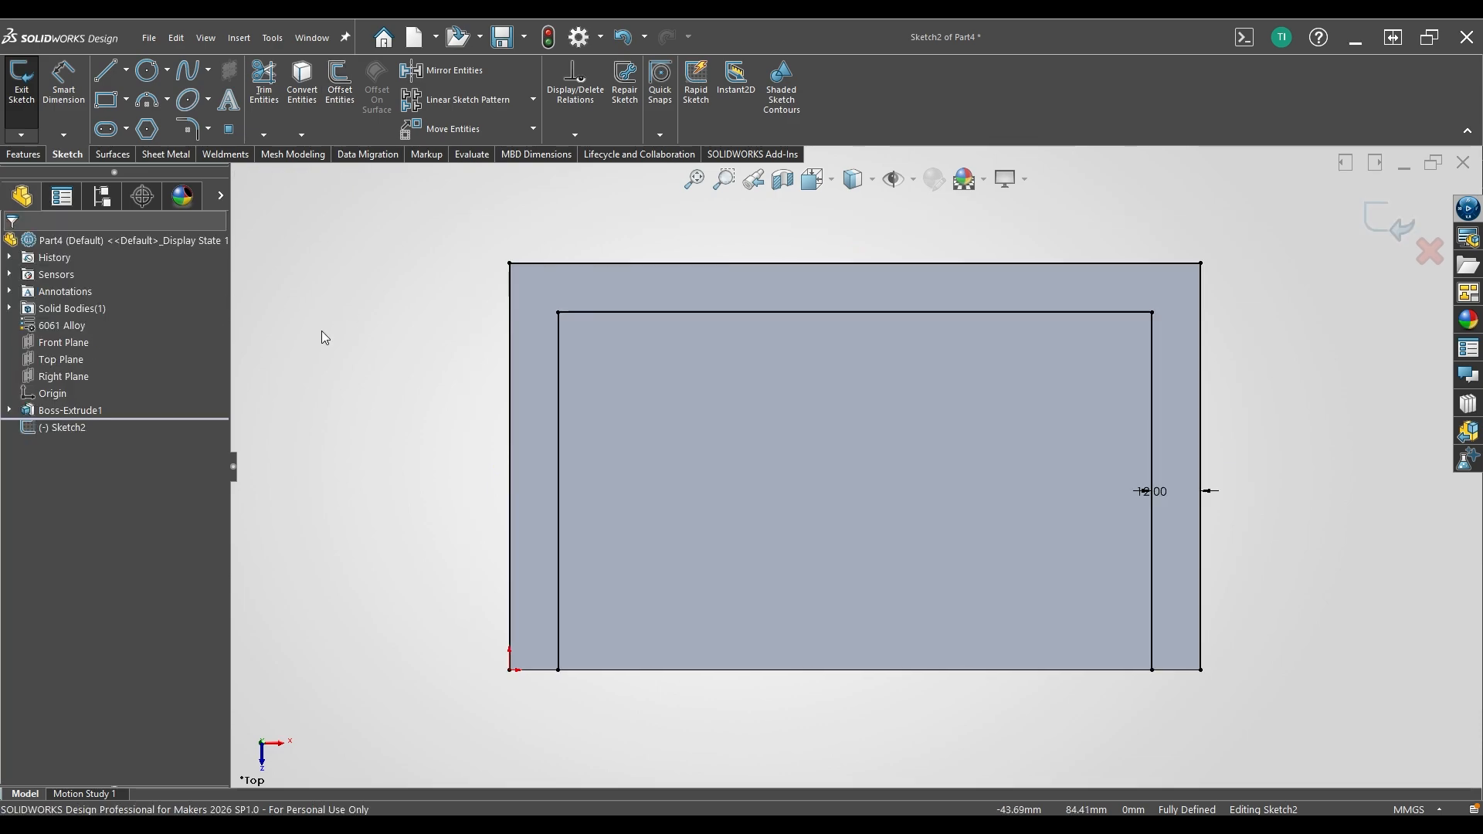
Draw a line about 25 mm long from the origin along the lower edge, and another closing the right leg's lower end.
key("s")
left_click(560, 585)
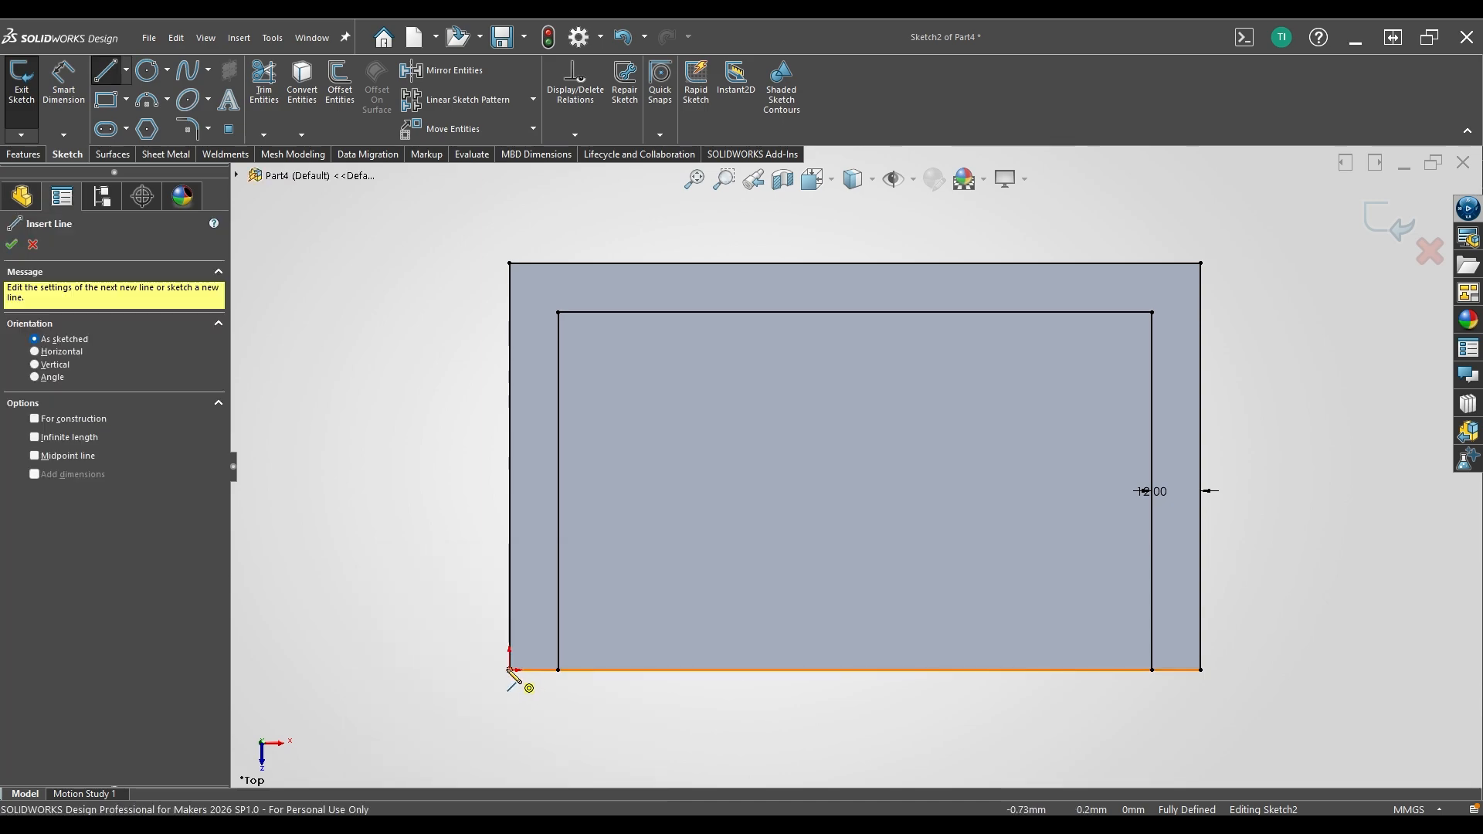
left_click(510, 669)
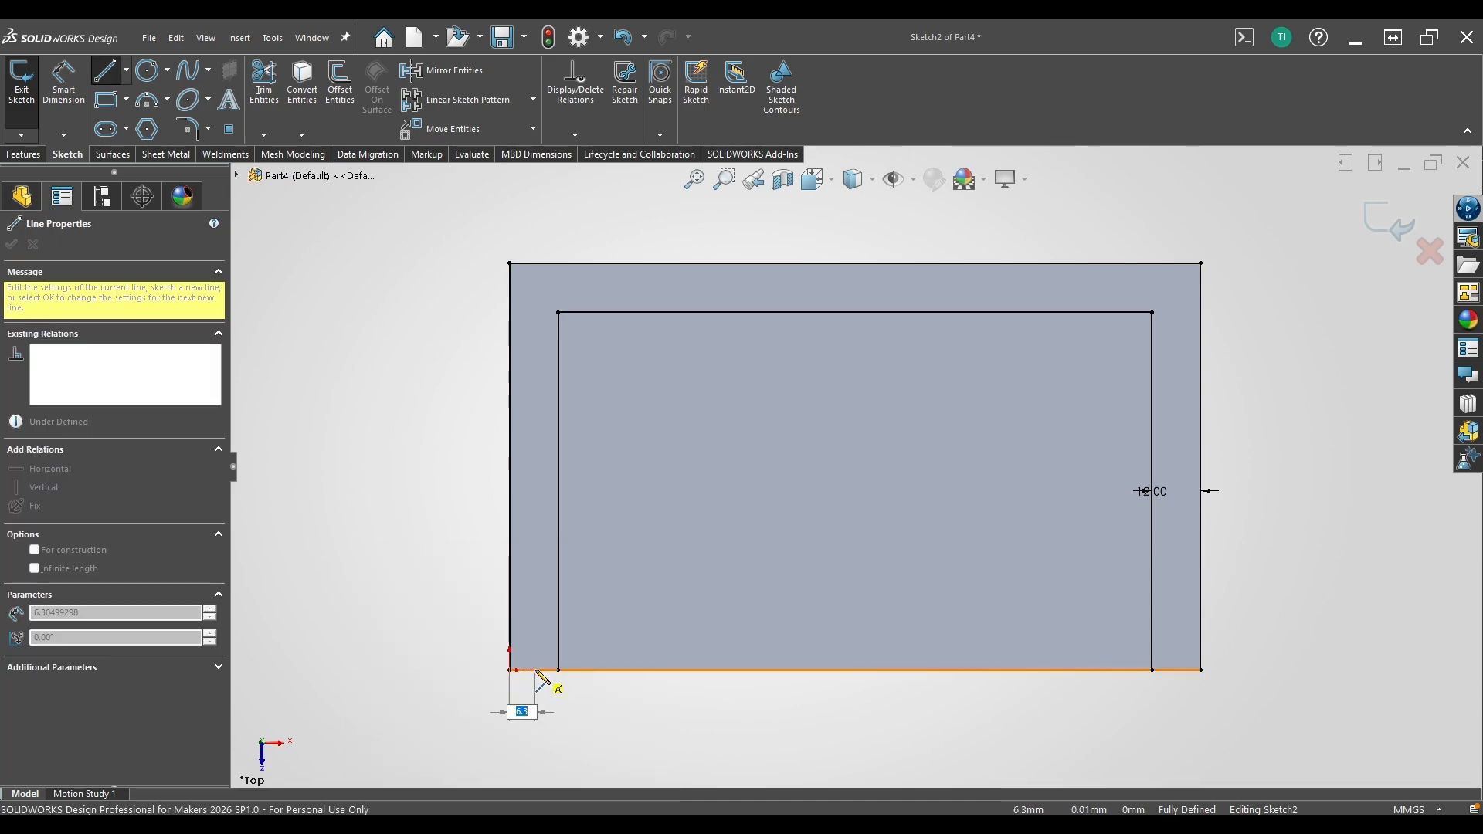
left_click(614, 670)
key("Escape")
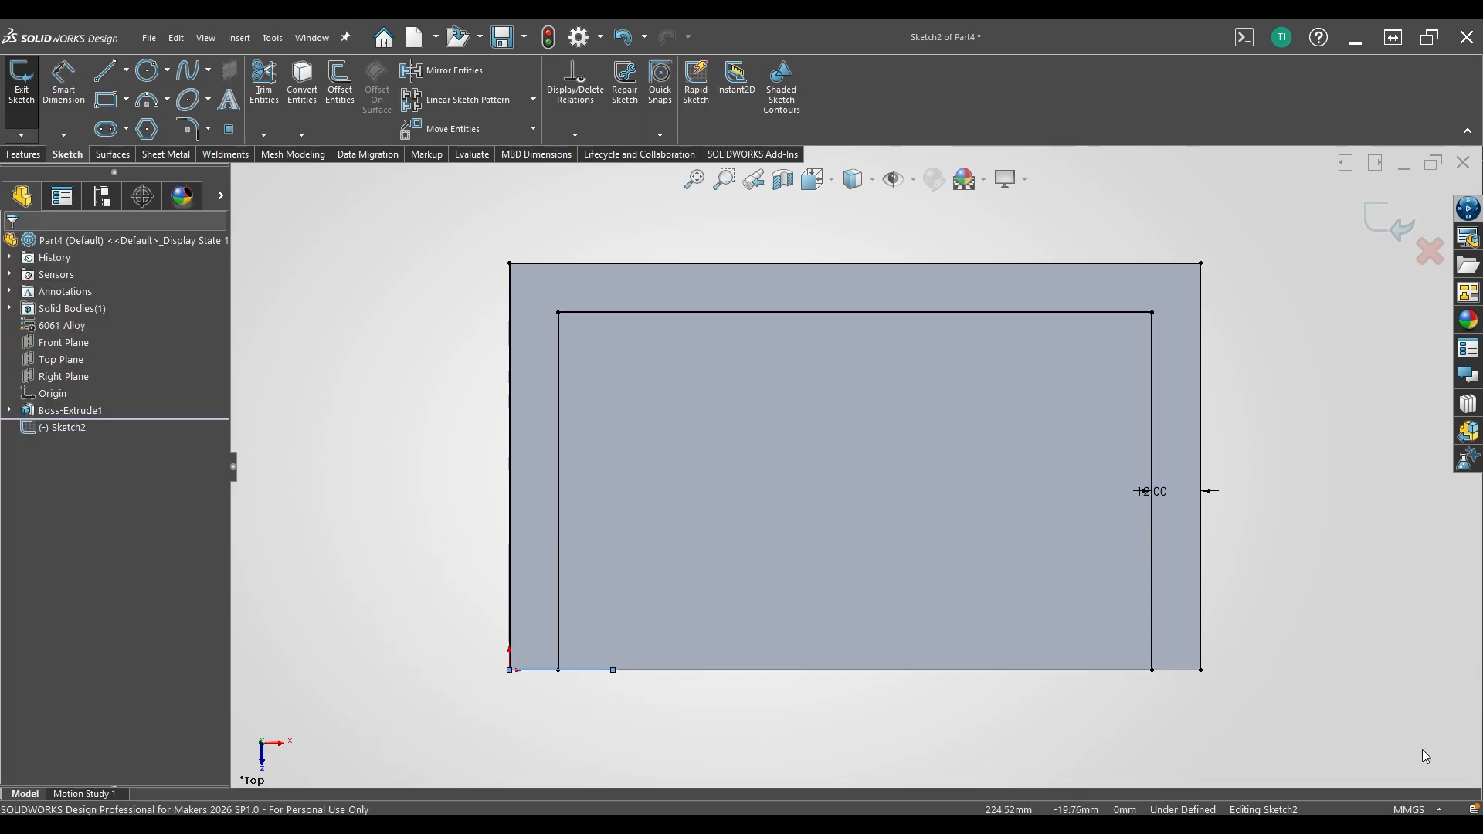
key("Return")
left_click(1201, 669)
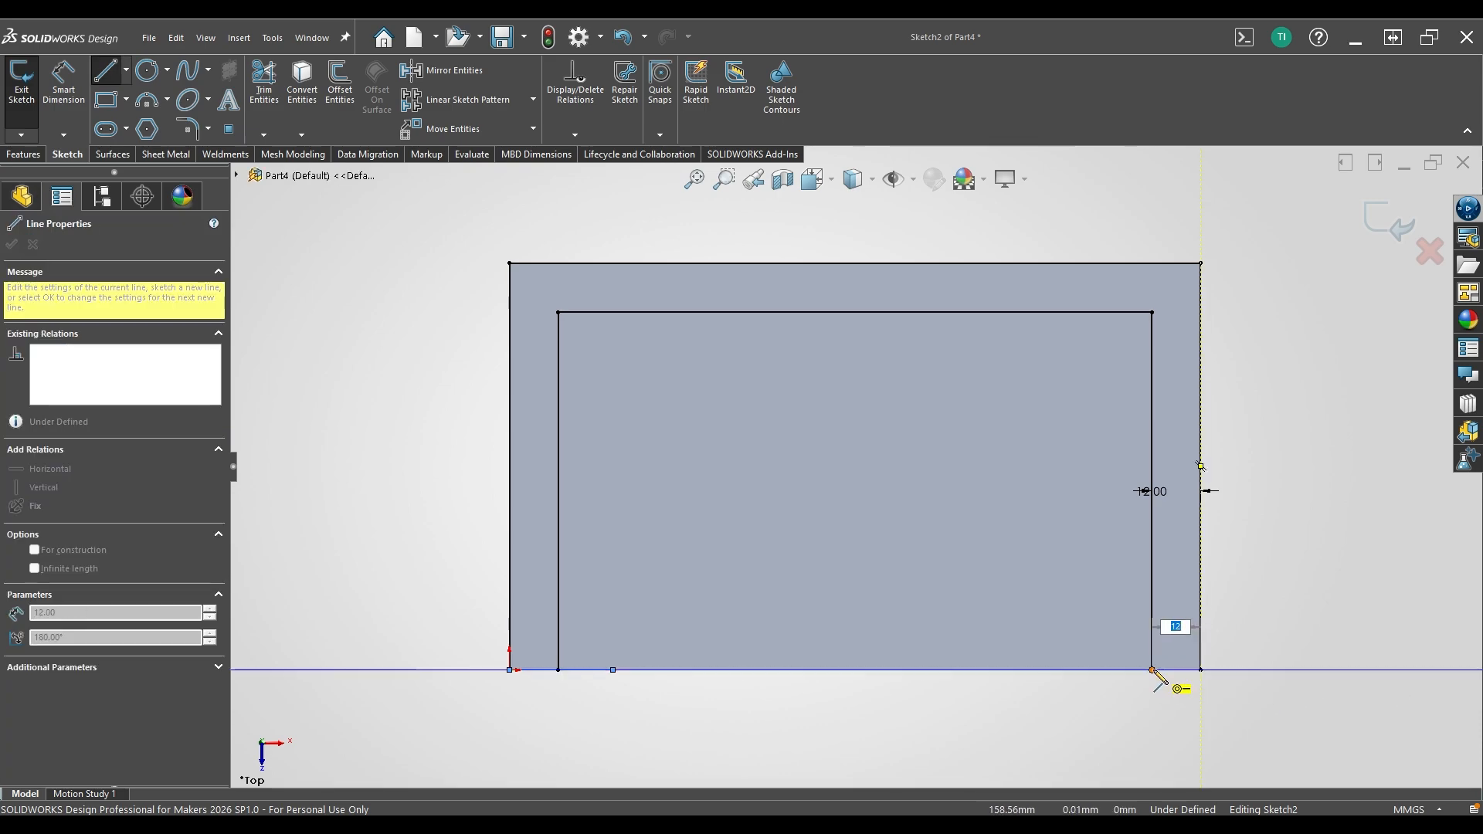
left_click(1152, 669)
Draw a horizontal line about 37 mm long inward from the left outer line.
left_click(509, 508)
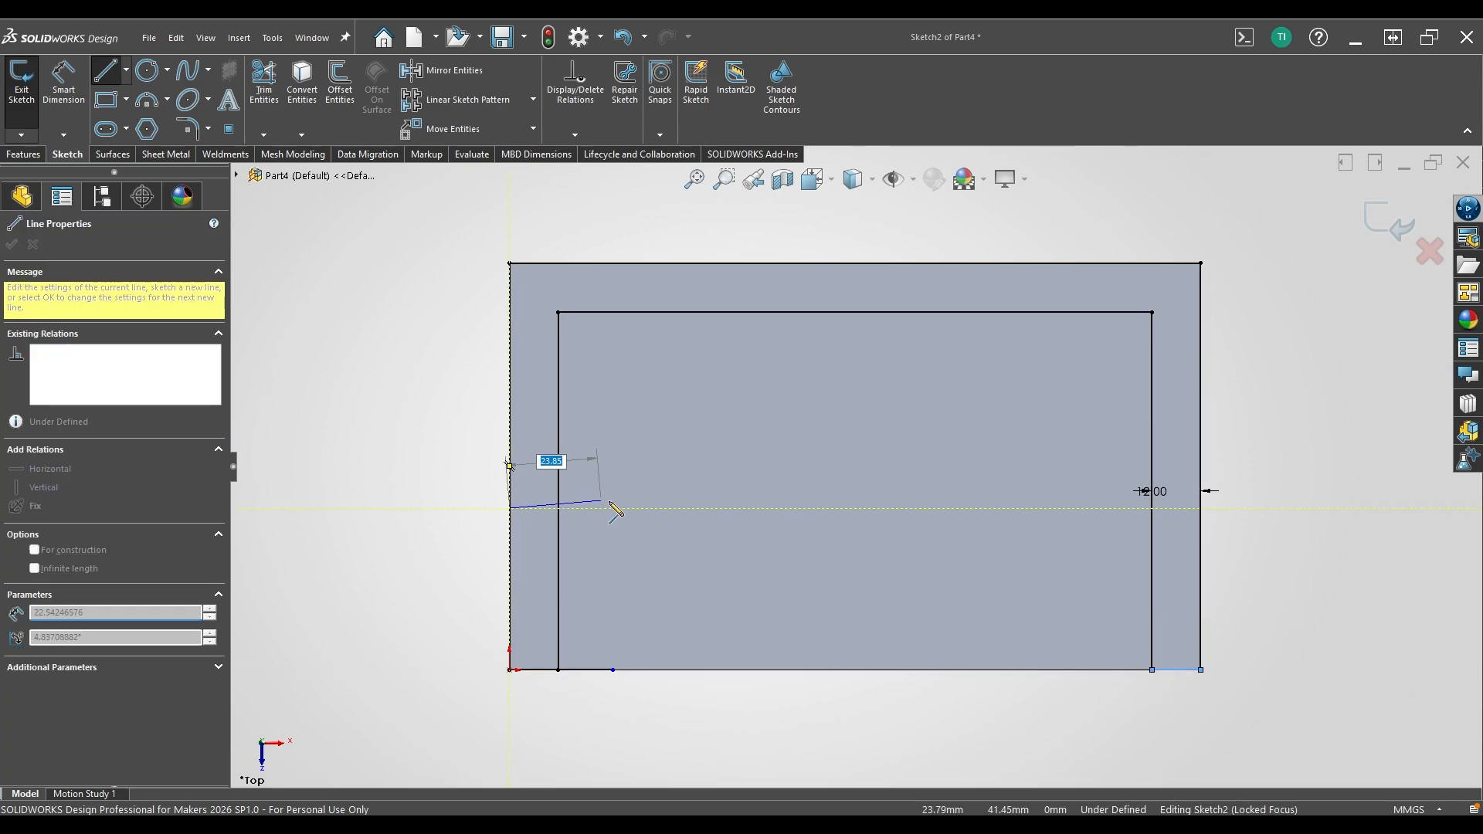
left_click(660, 508)
key("Escape")
Dimension the new horizontal line 40 mm above the line on the lower edge.
key("s")
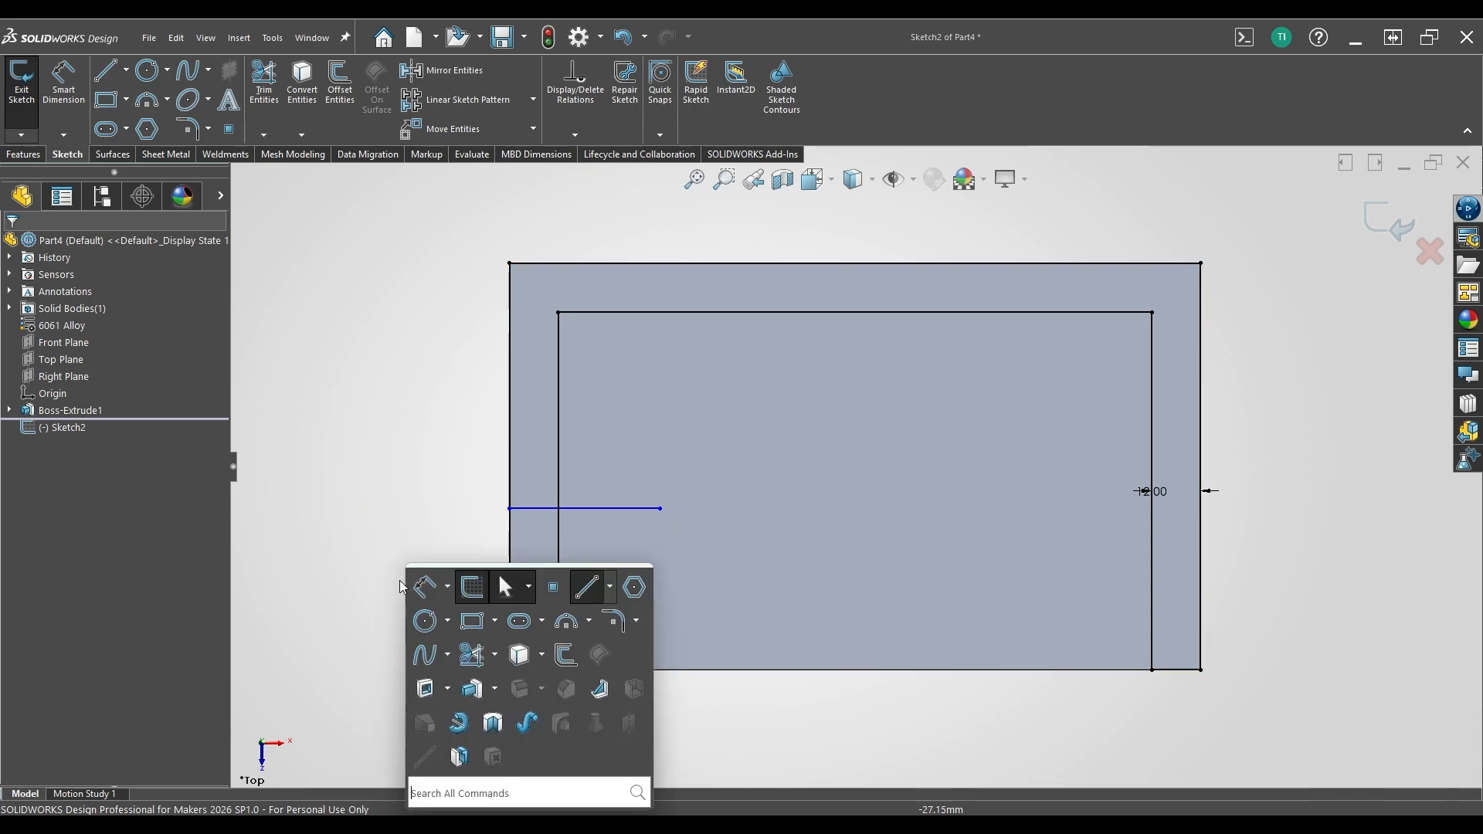
left_click(433, 585)
left_click(536, 509)
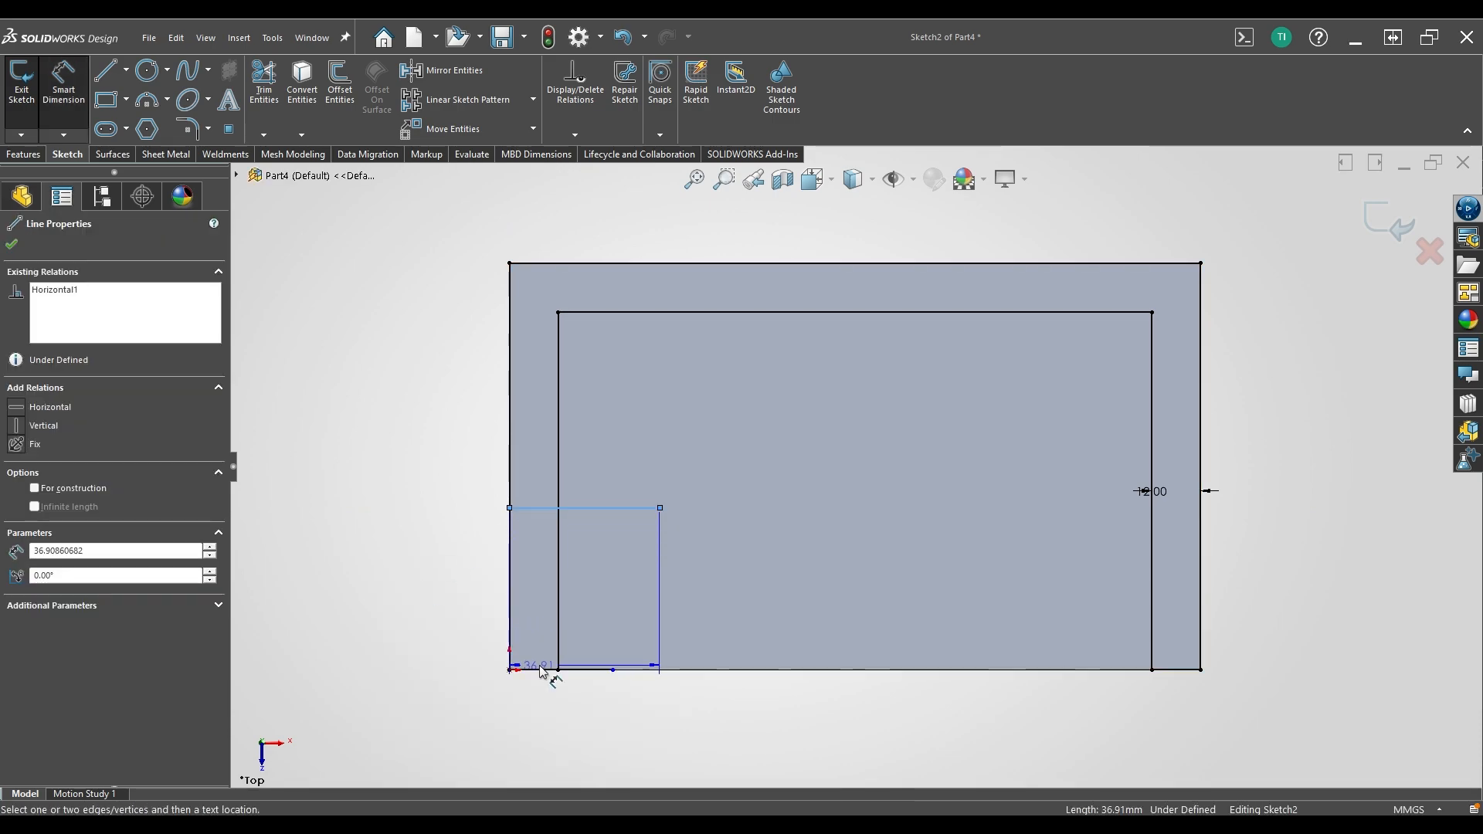
left_click(543, 671)
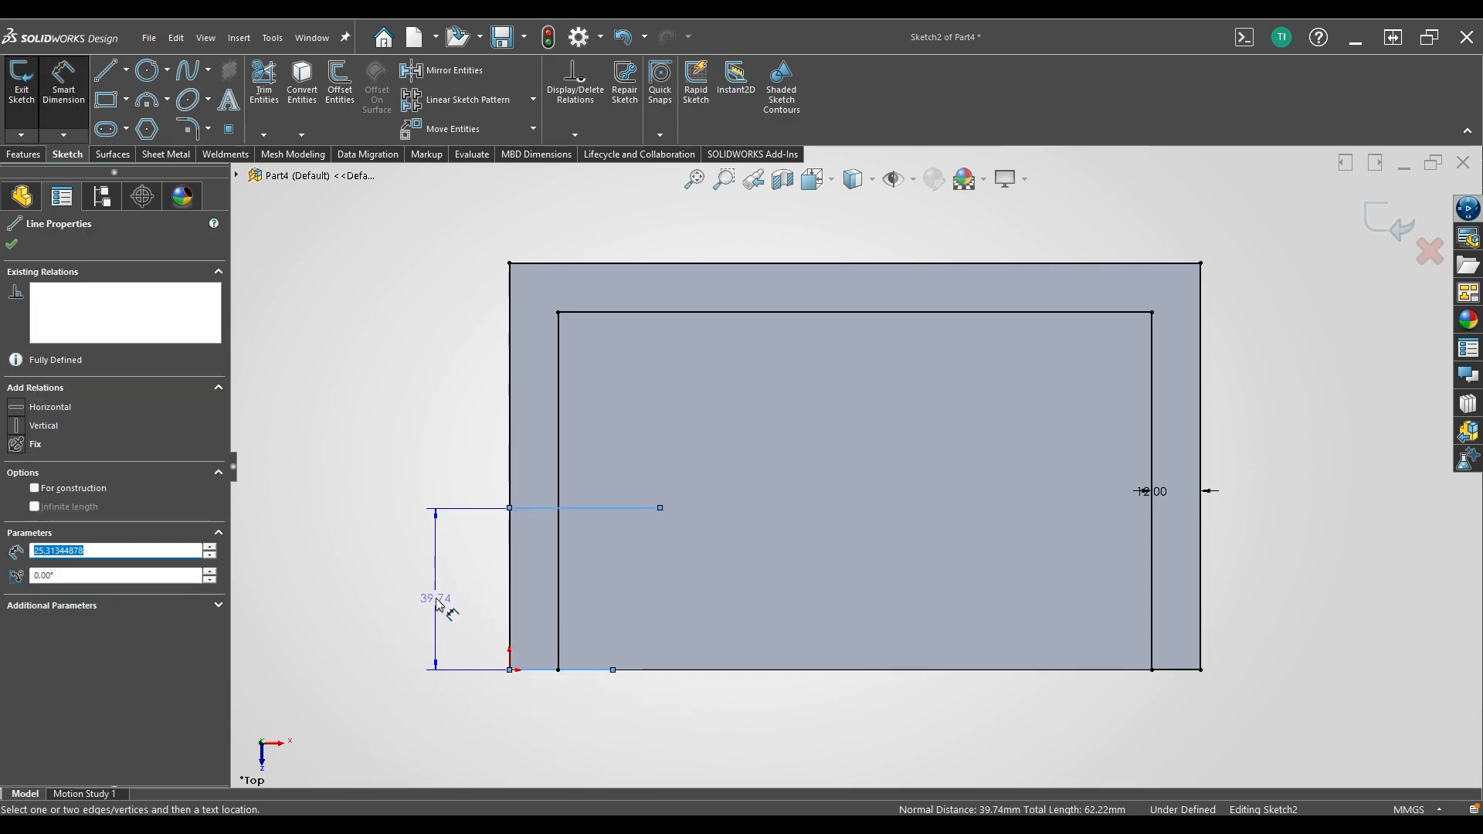
left_click(437, 604)
type("40")
key("Return")
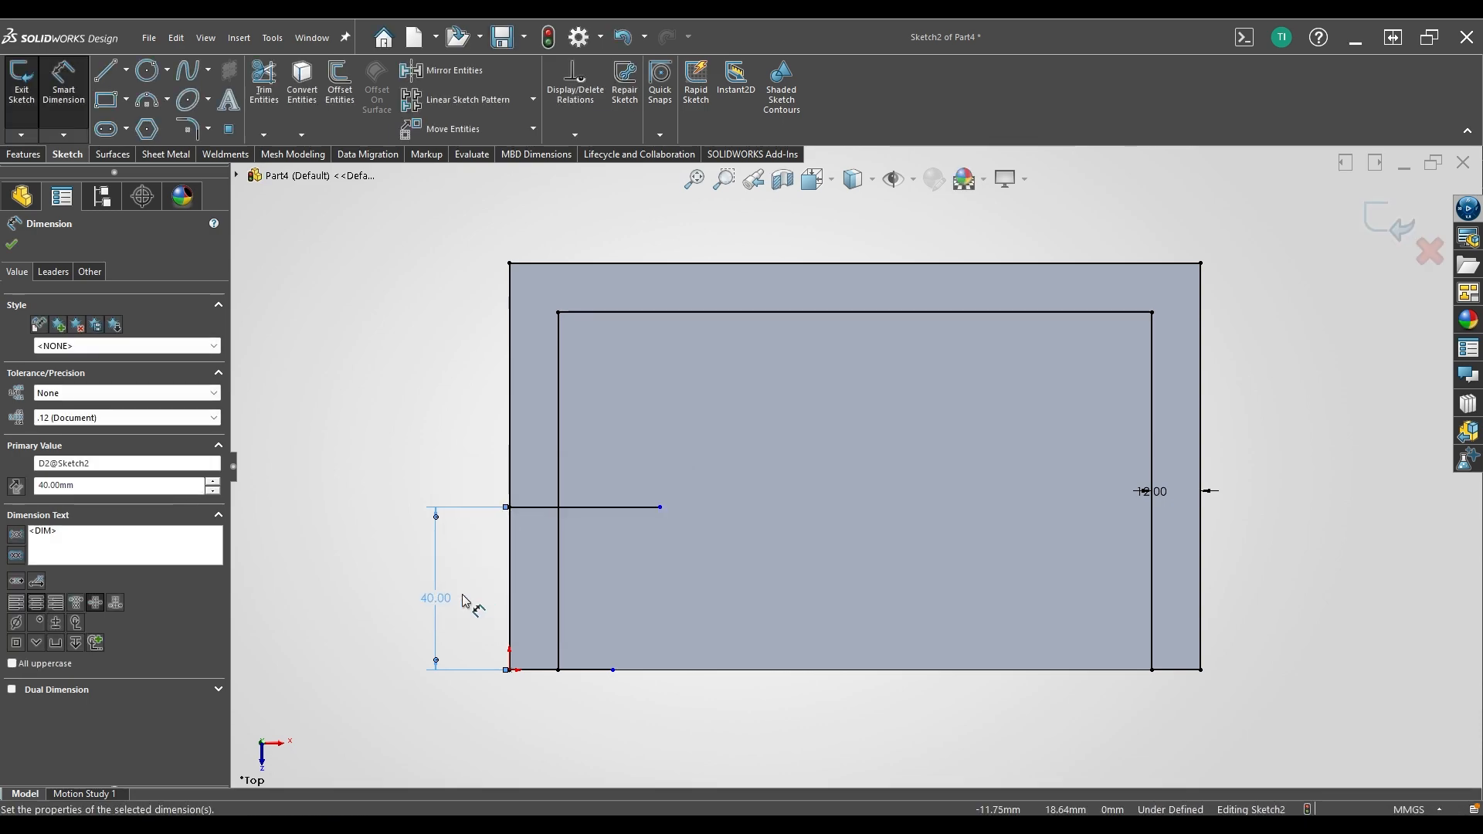
Sketch two 40 mm diameter circles, one in the plate's lower-left area and one near the middle of the upper edge.
key("s")
left_click(654, 626)
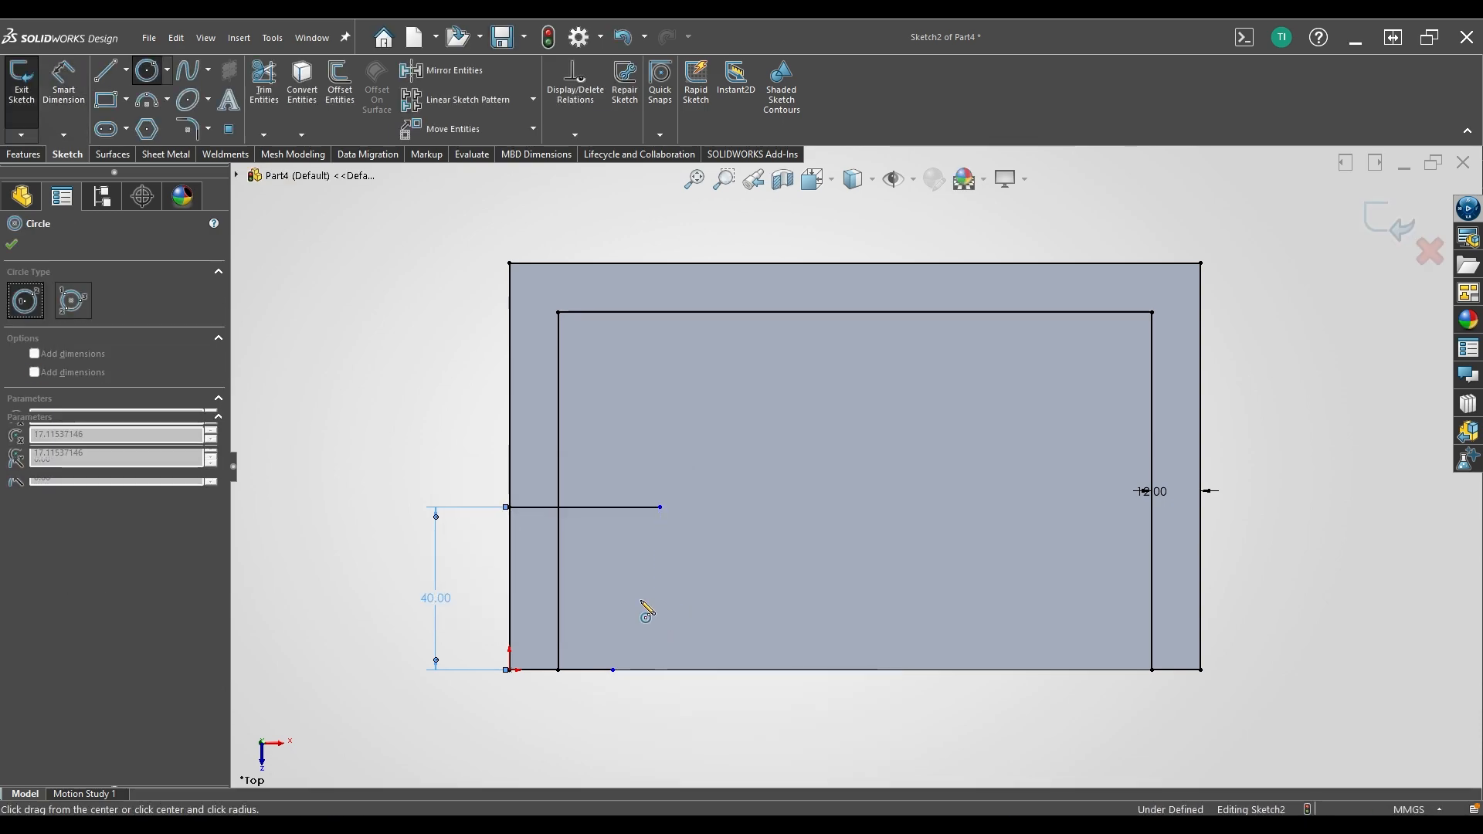
left_click(641, 601)
type("40")
key("Return")
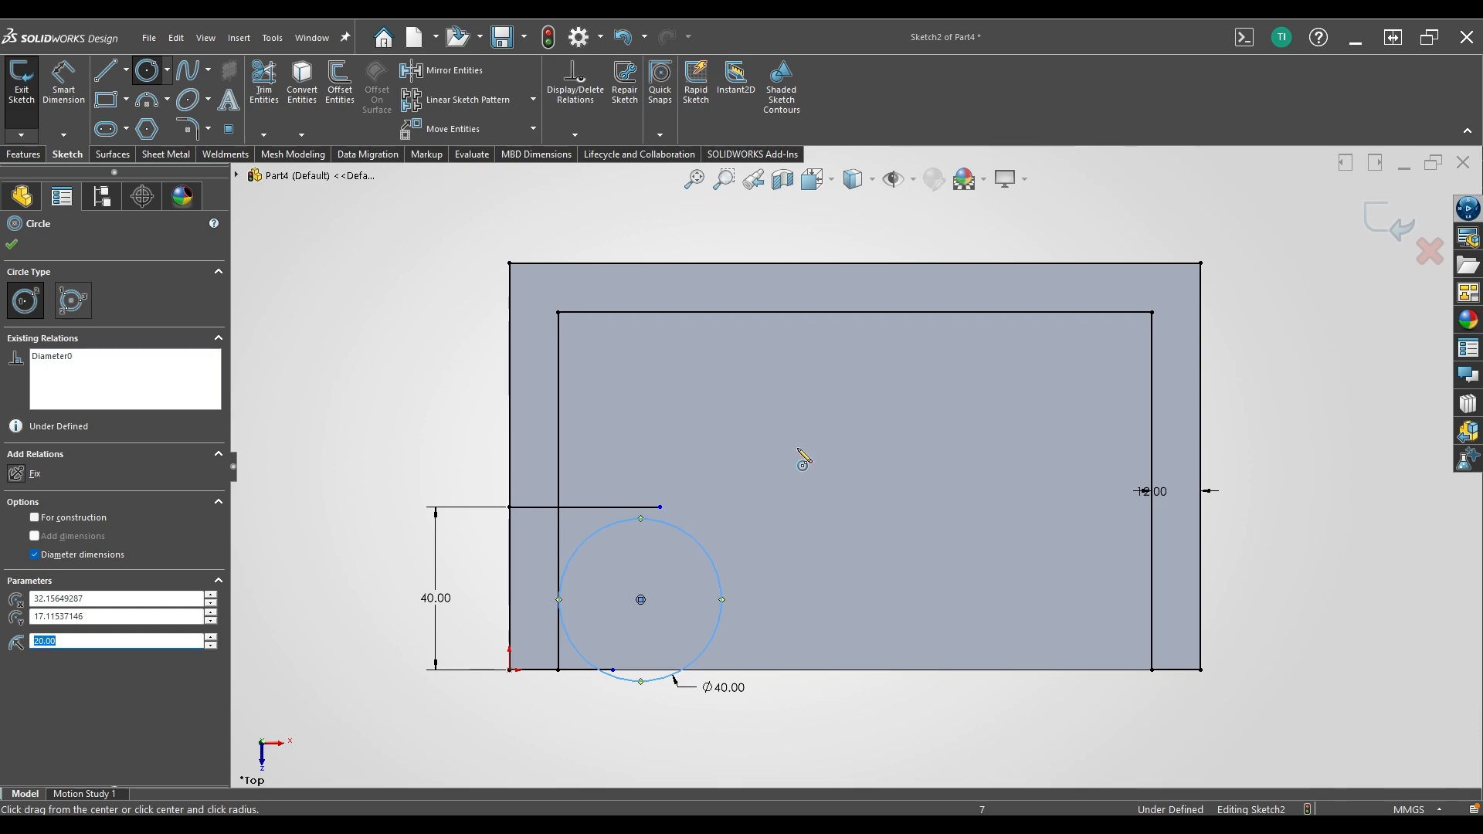
left_click(873, 361)
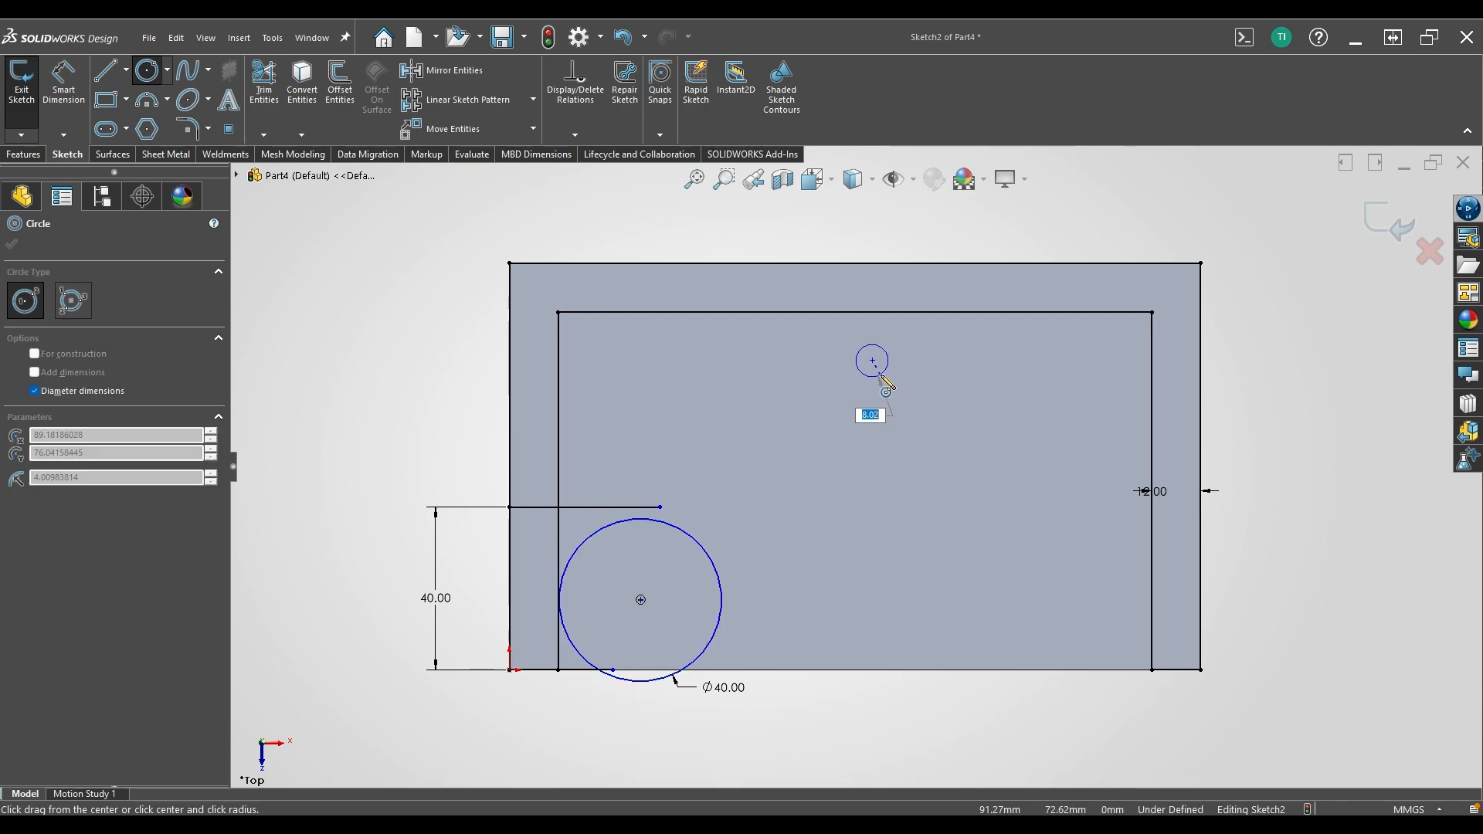
type("40")
key("Return")
key("Escape")
key("Escape")
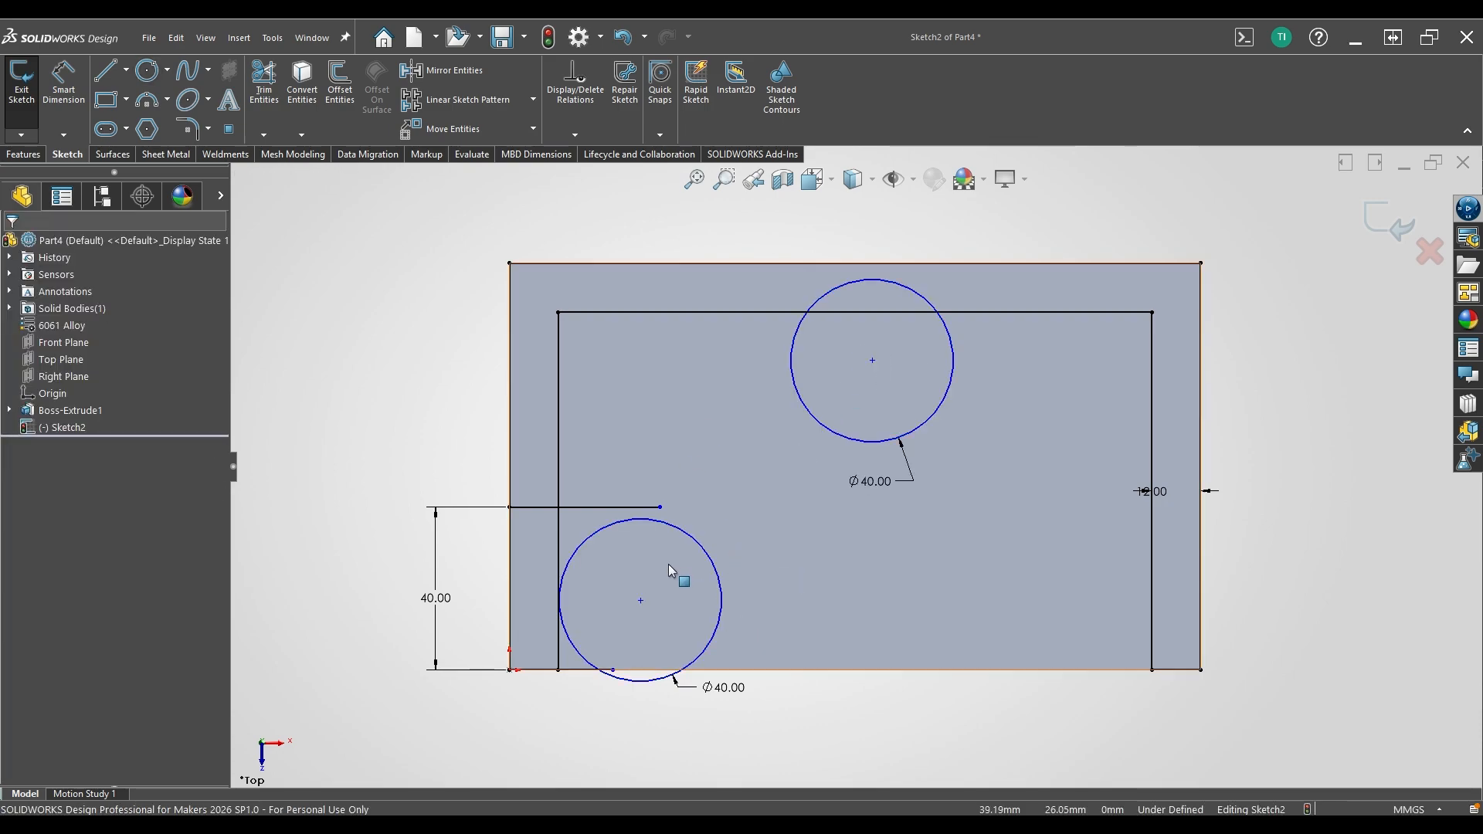
Move the lower-left circle between the two horizontal lines and make it tangent to the plate's lower edge.
left_click_drag(640, 602, 647, 587)
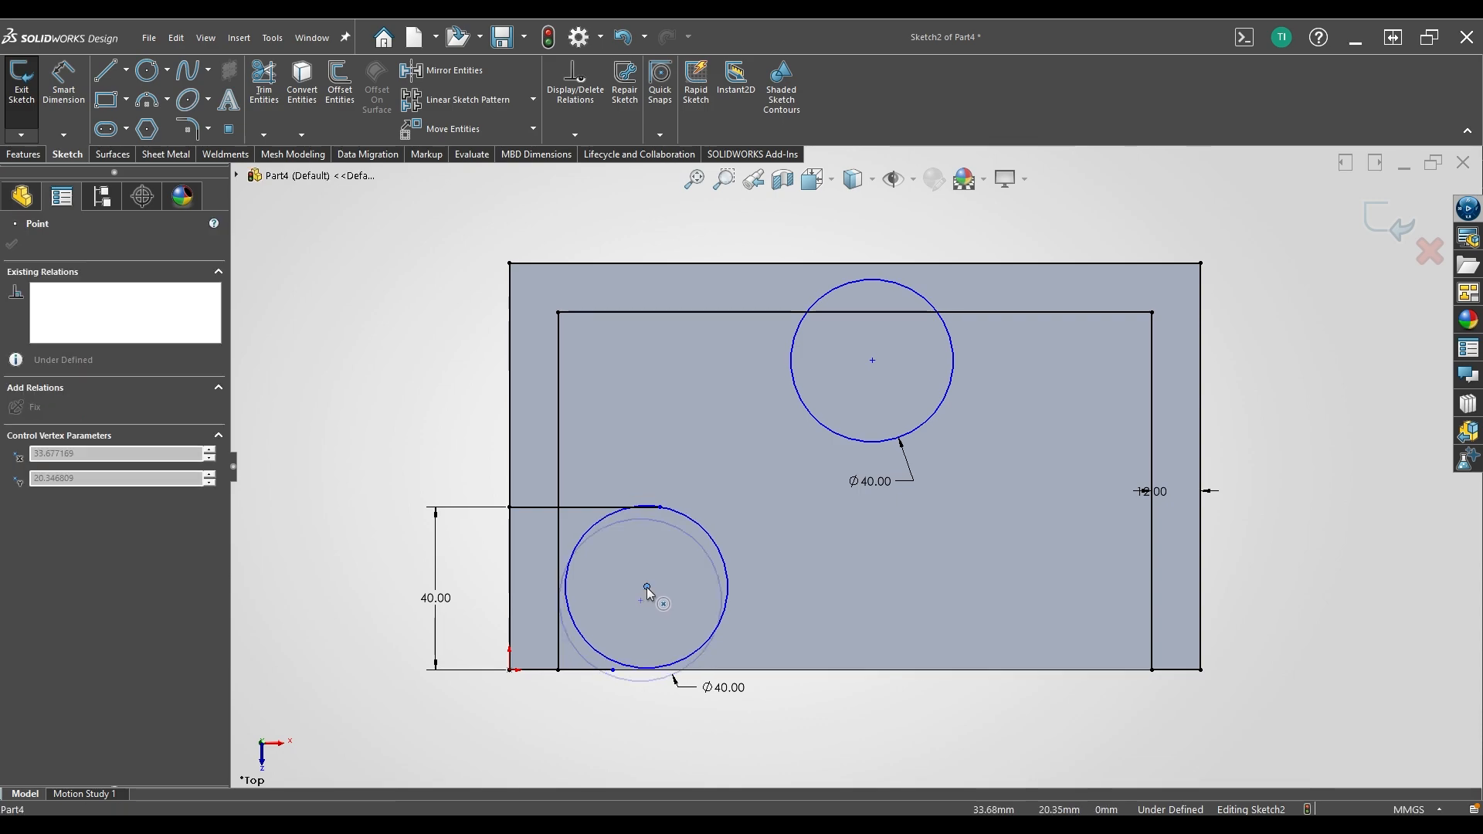
key("s")
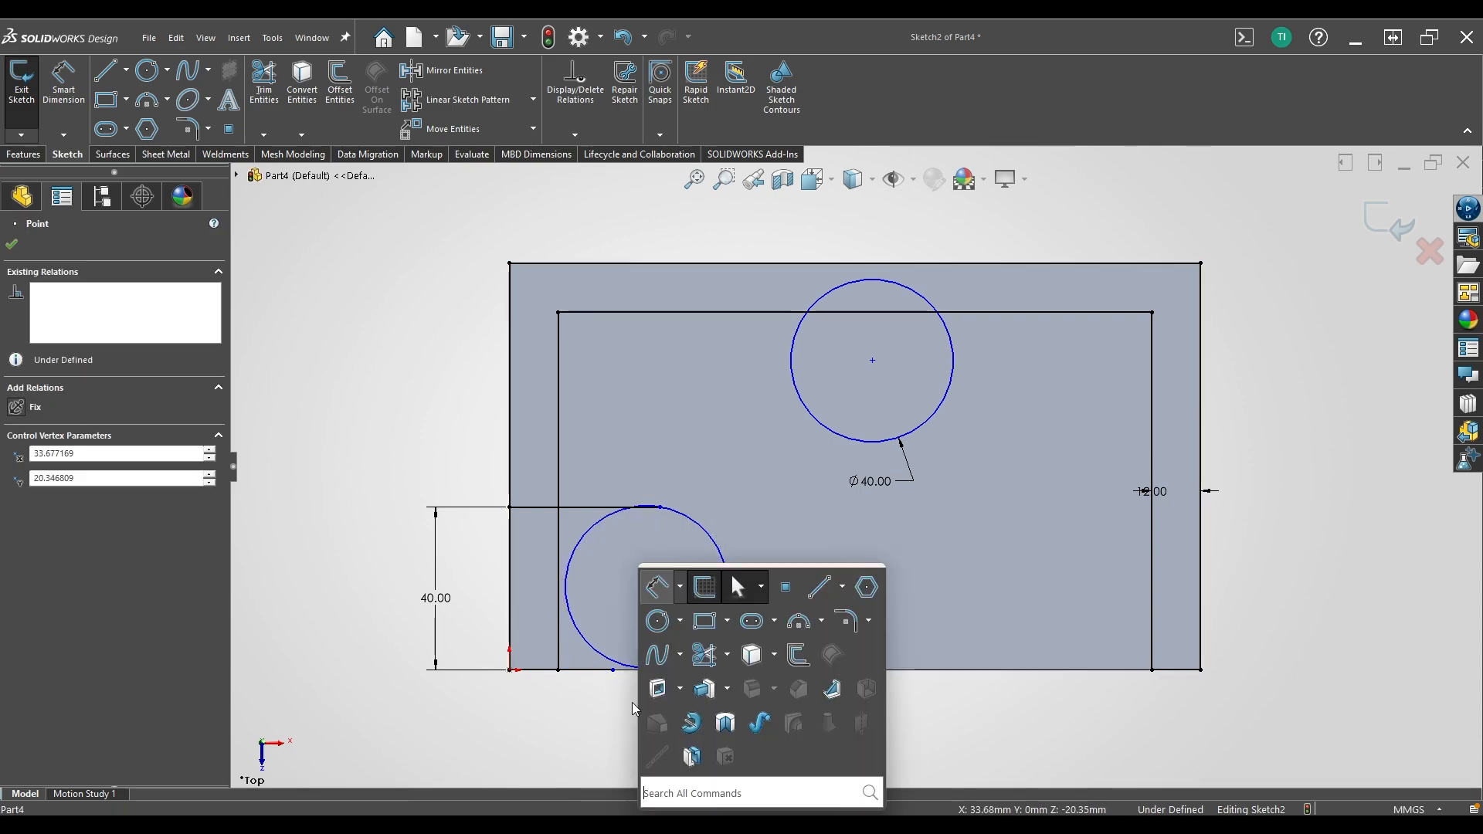
key("Escape")
left_click(707, 640)
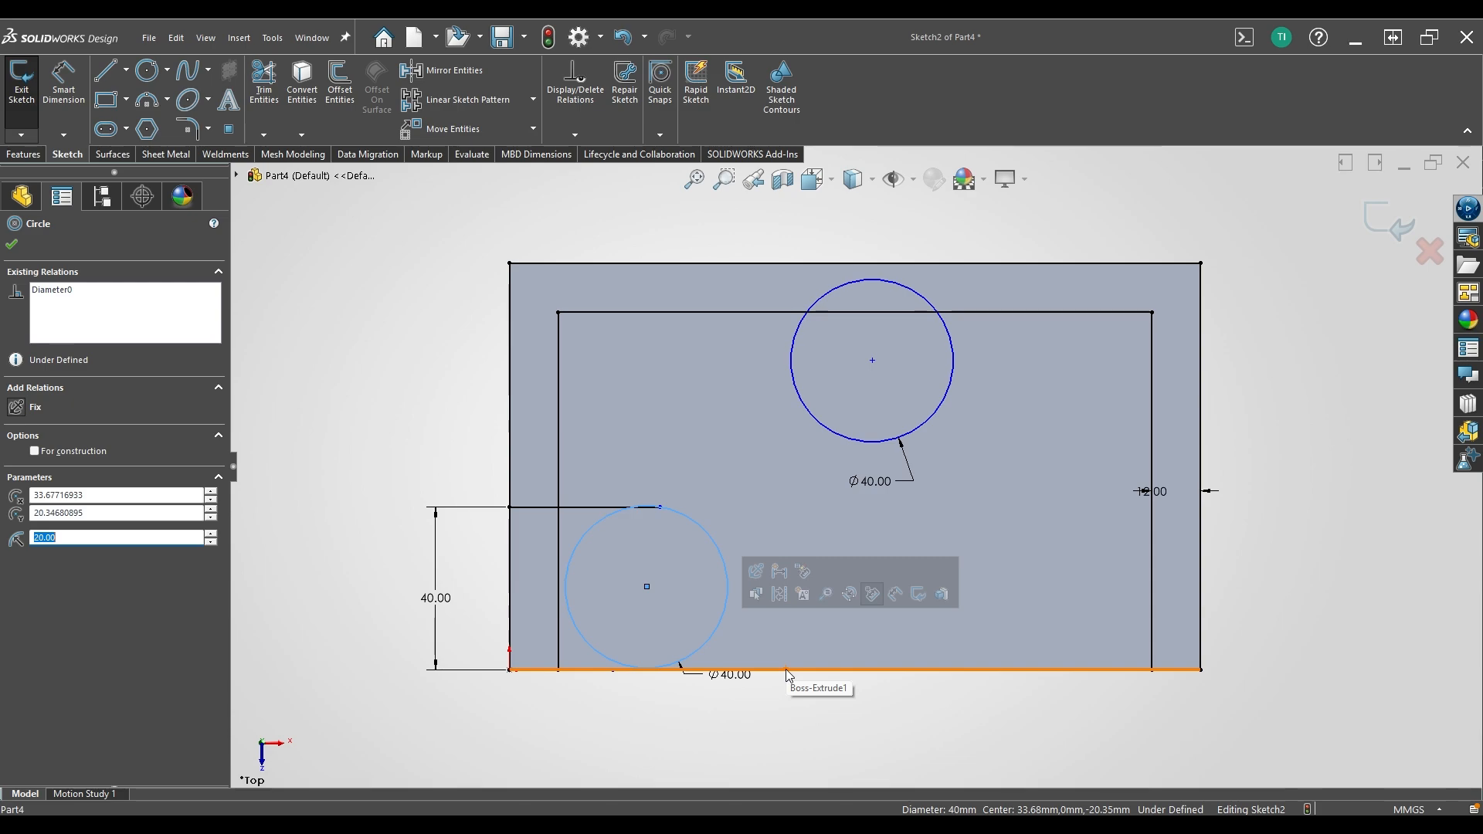
left_click(788, 671, "ctrl")
Dimension the lower-left circle's far side 42 mm from the left outer line.
key("s")
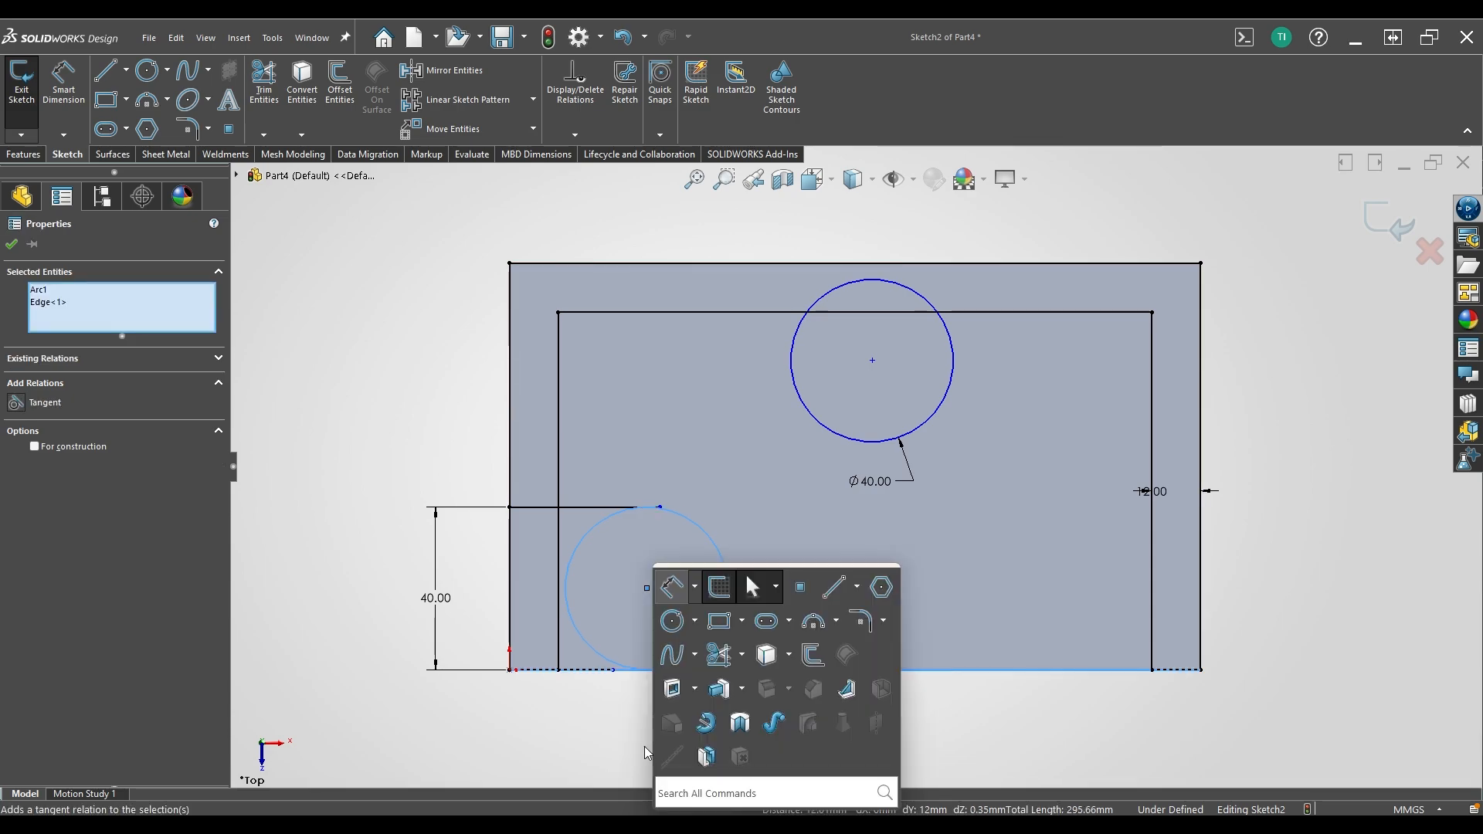
left_click(672, 587)
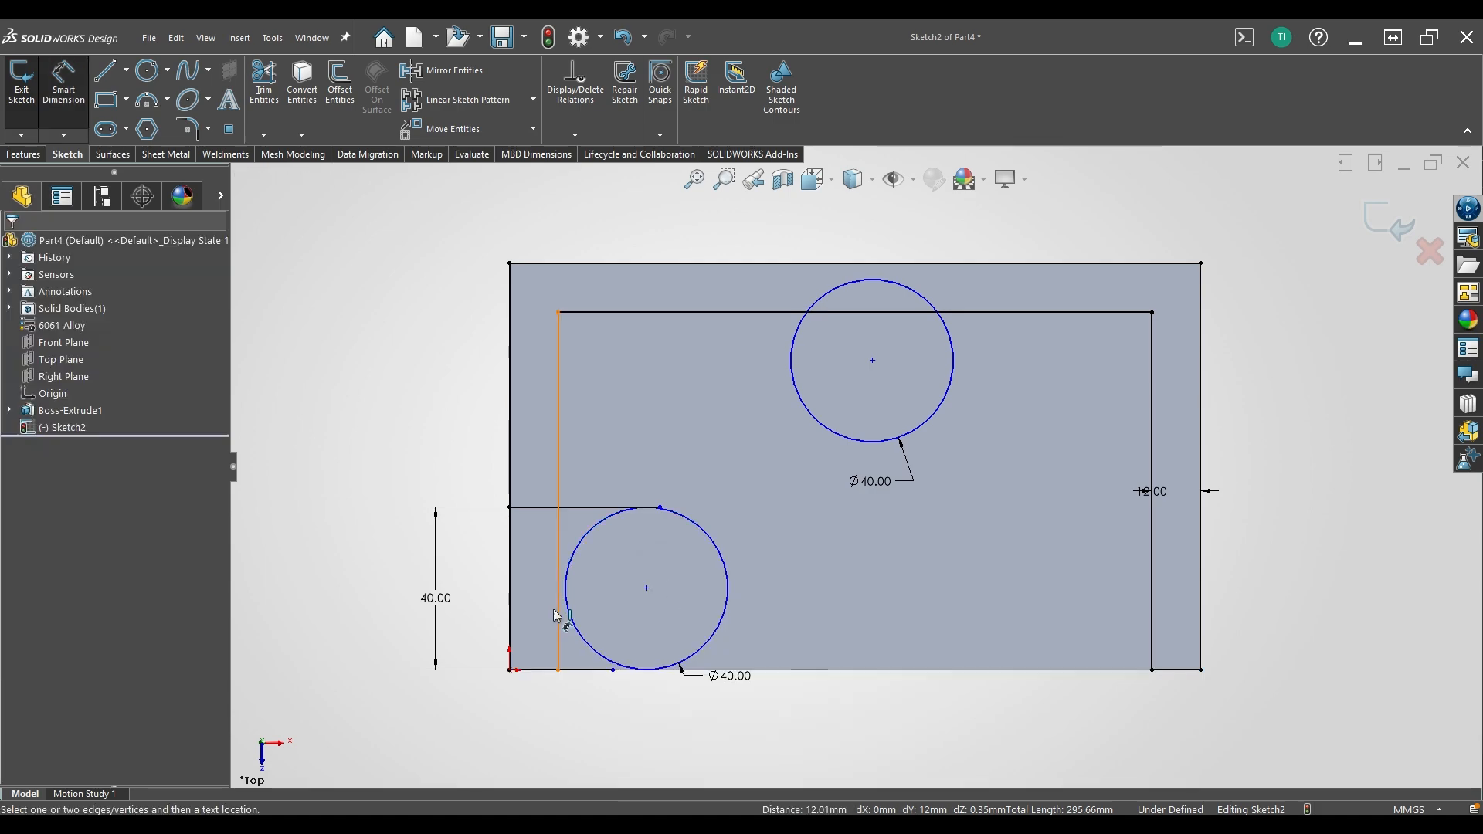
left_click(510, 590)
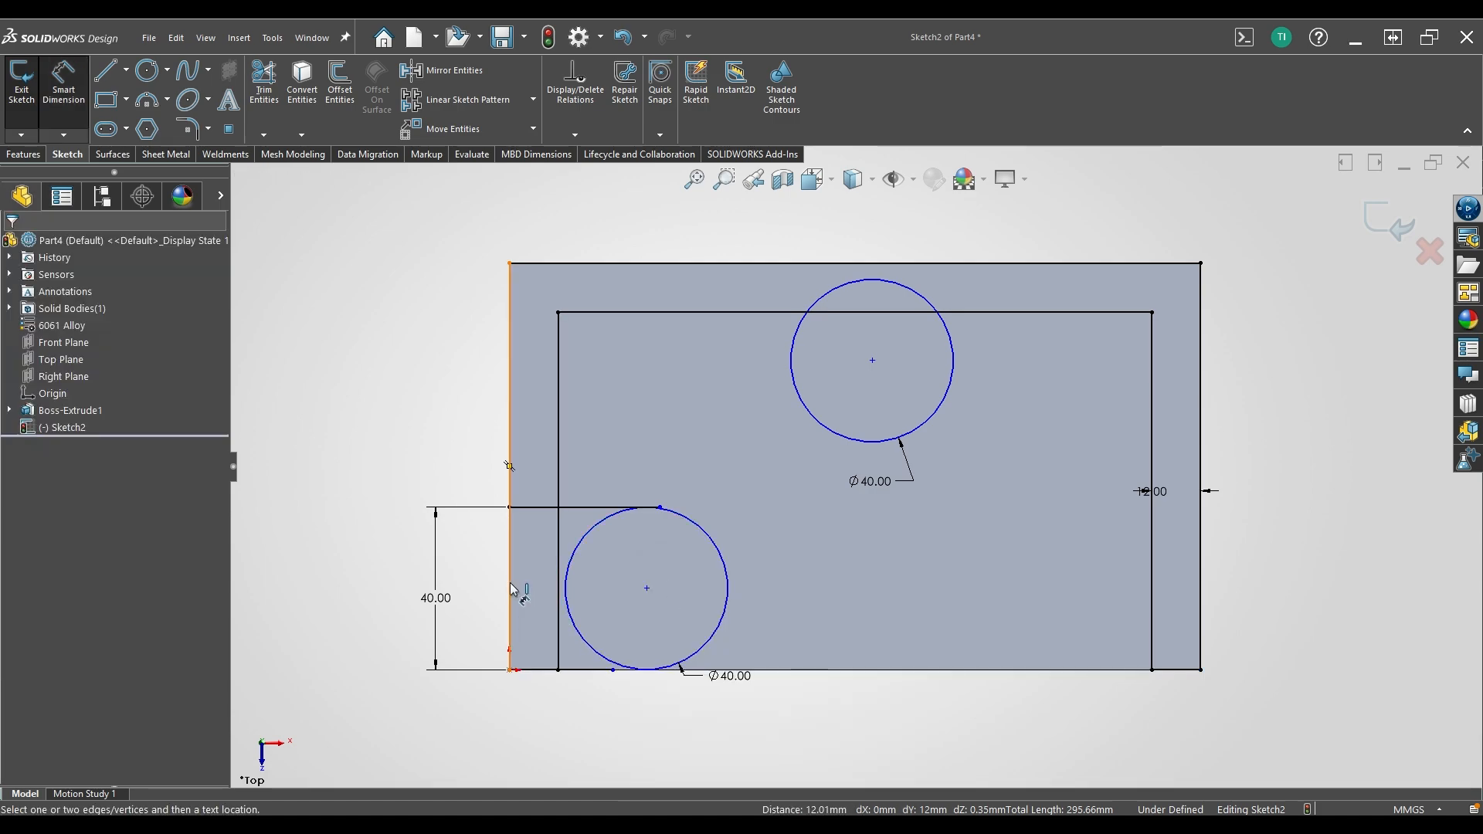
left_click(731, 597)
left_click(597, 721)
type("4")
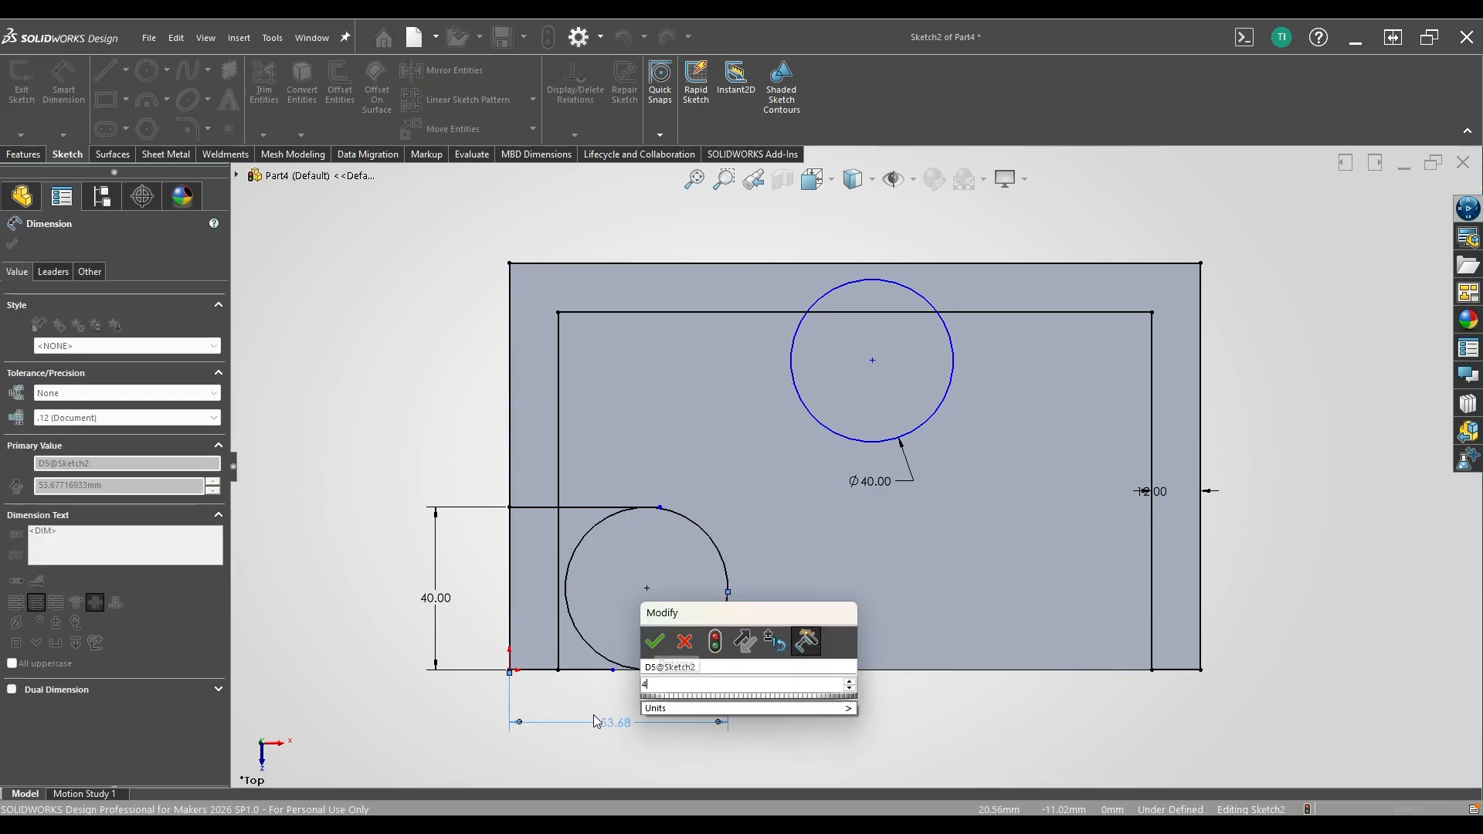
type("2")
key("Return")
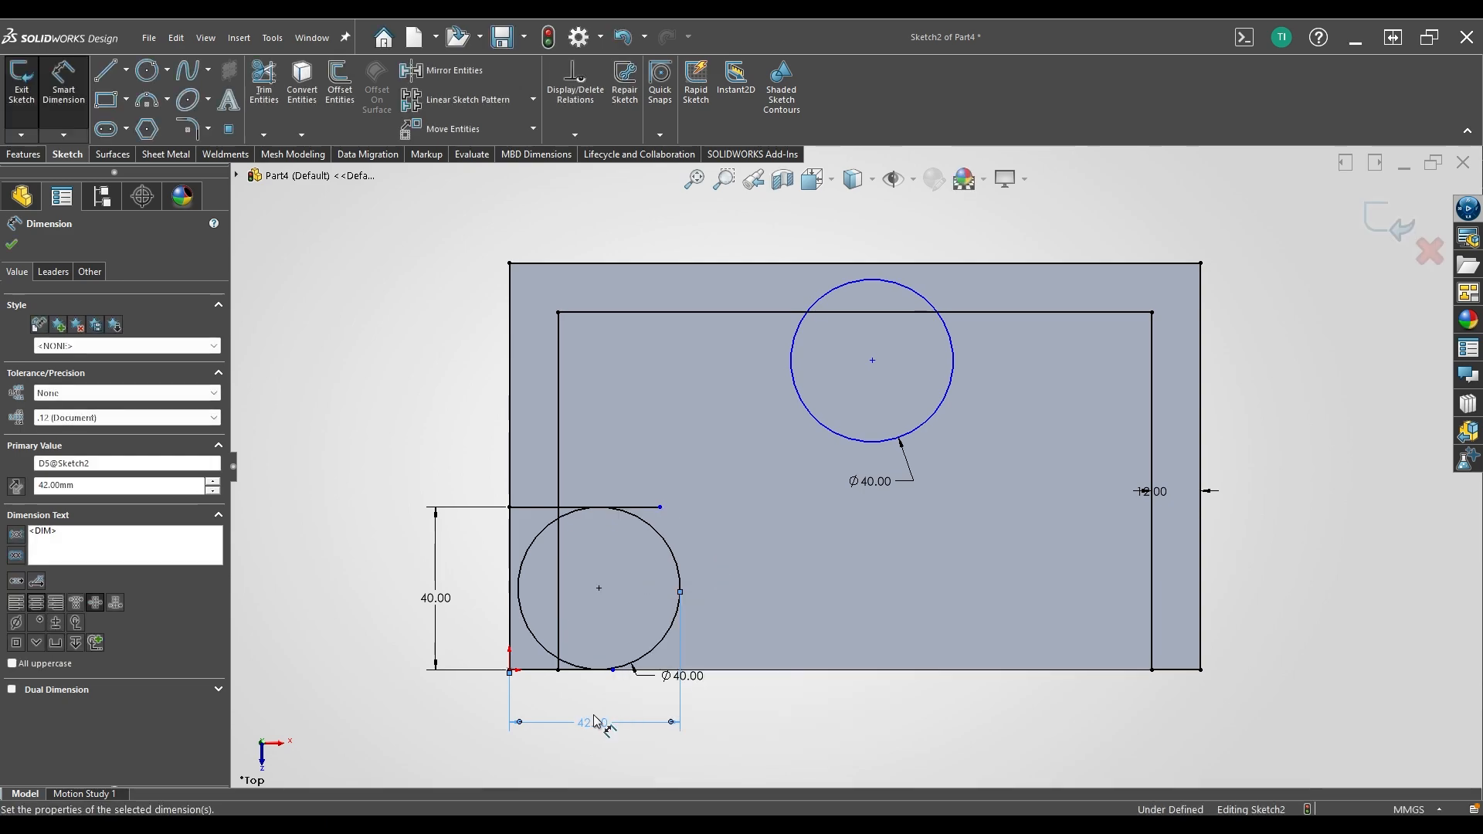
left_click(662, 509)
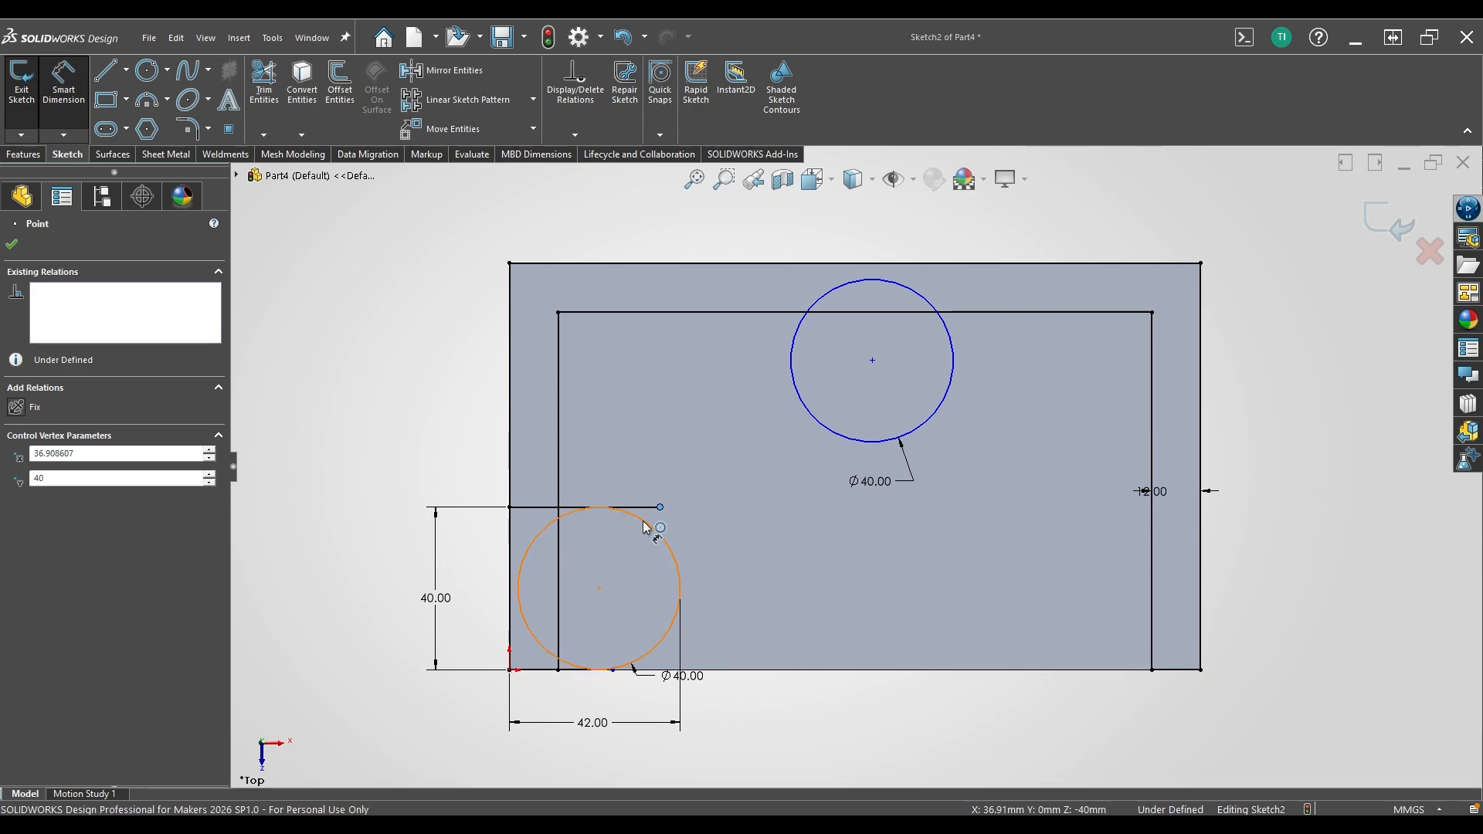
left_click(643, 521)
left_click(661, 510)
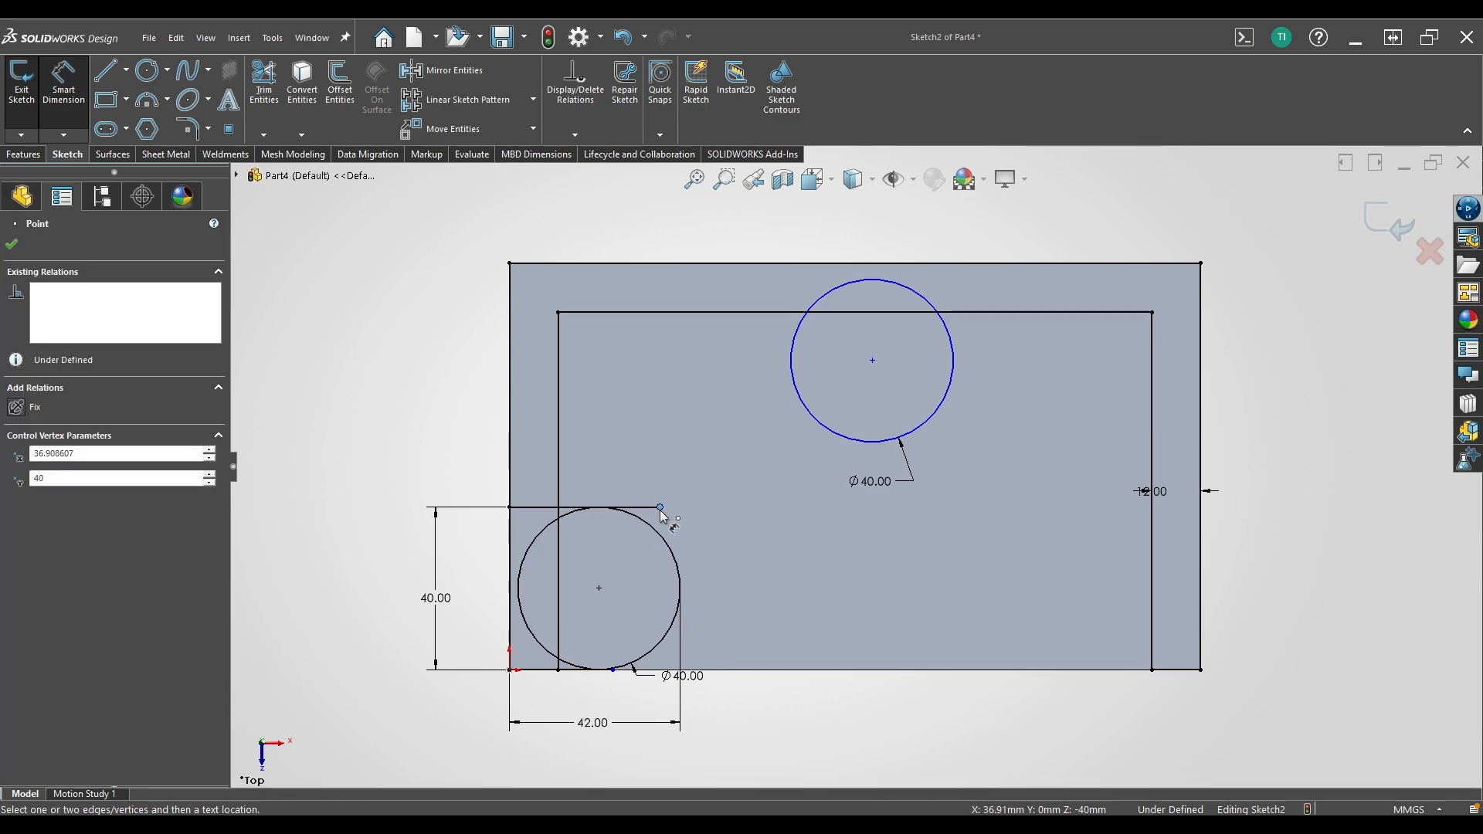
left_click(655, 536)
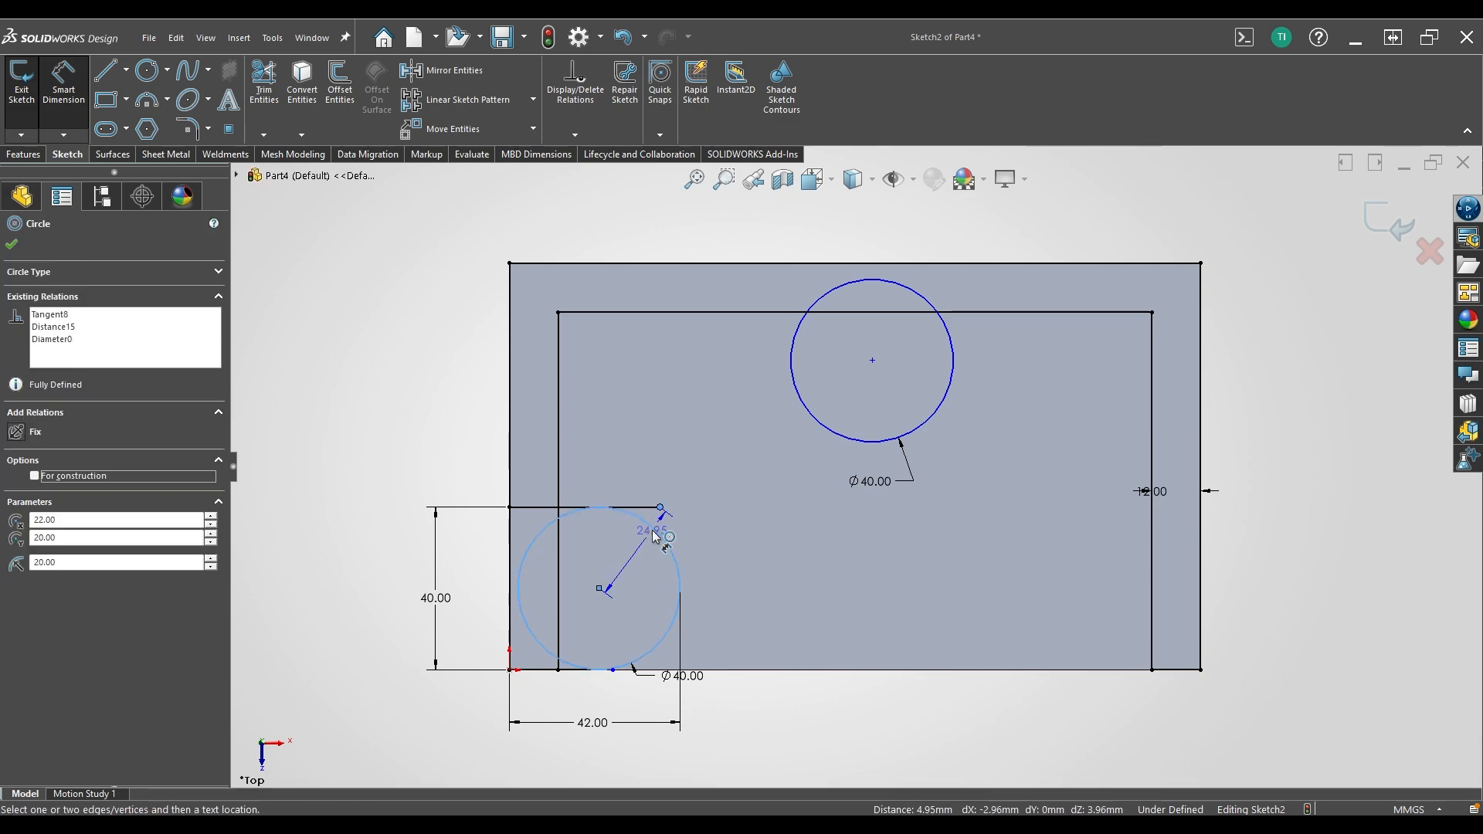
key("Escape")
Make the free end of the upper horizontal line coincident with the lower-left circle.
left_click(660, 511)
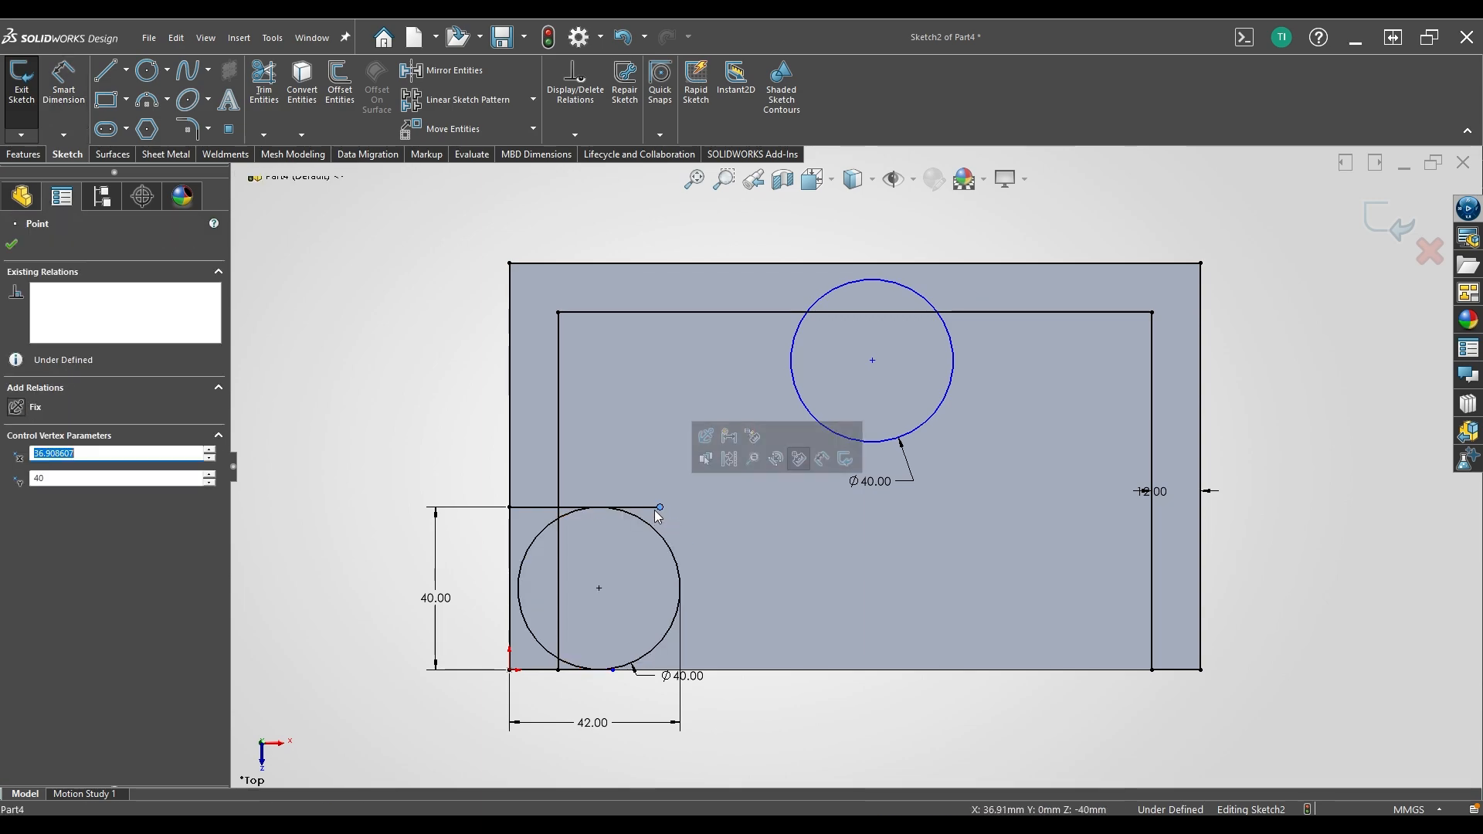
left_click(656, 534, "ctrl")
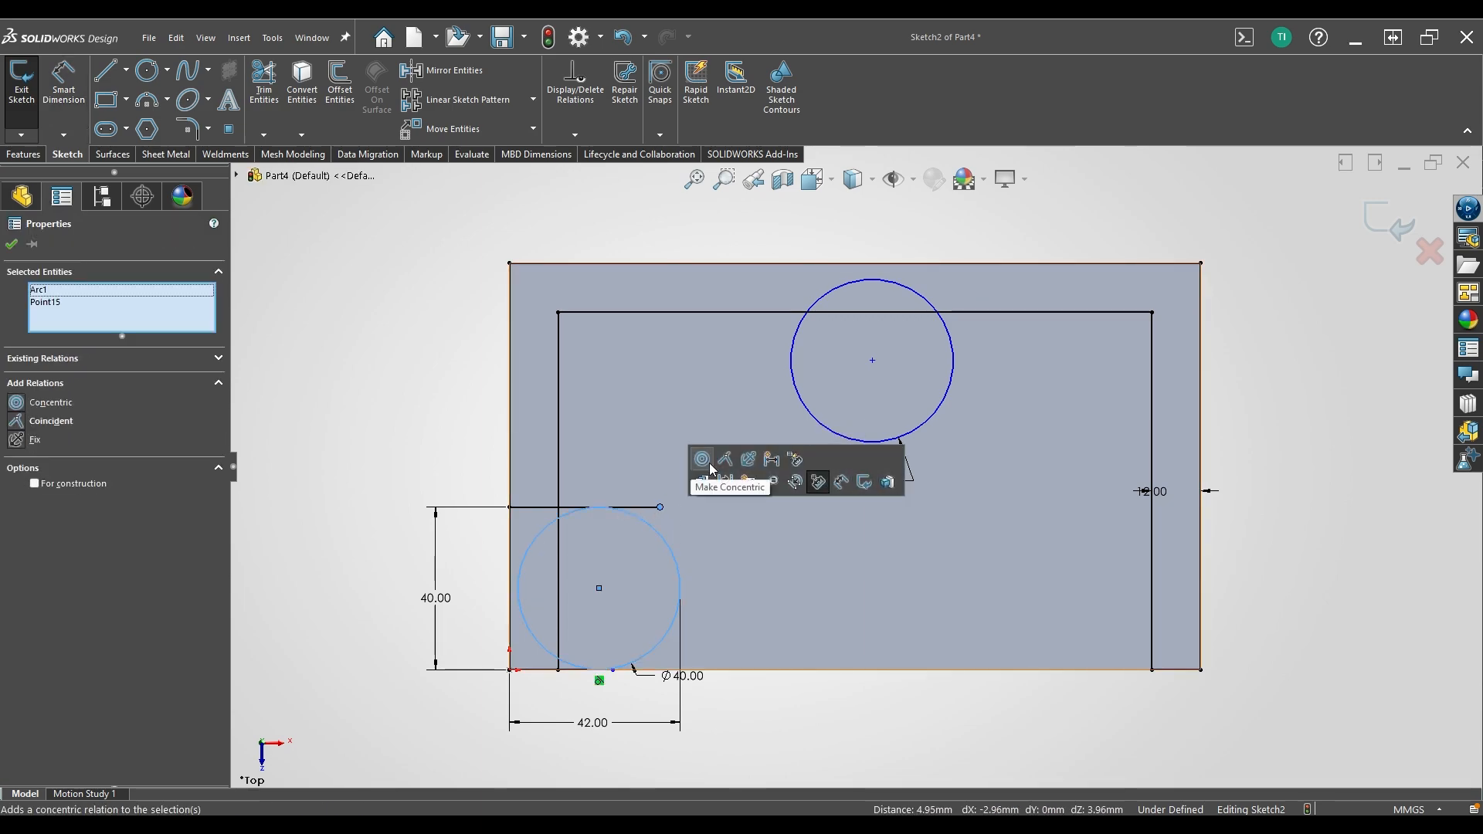
left_click(726, 461)
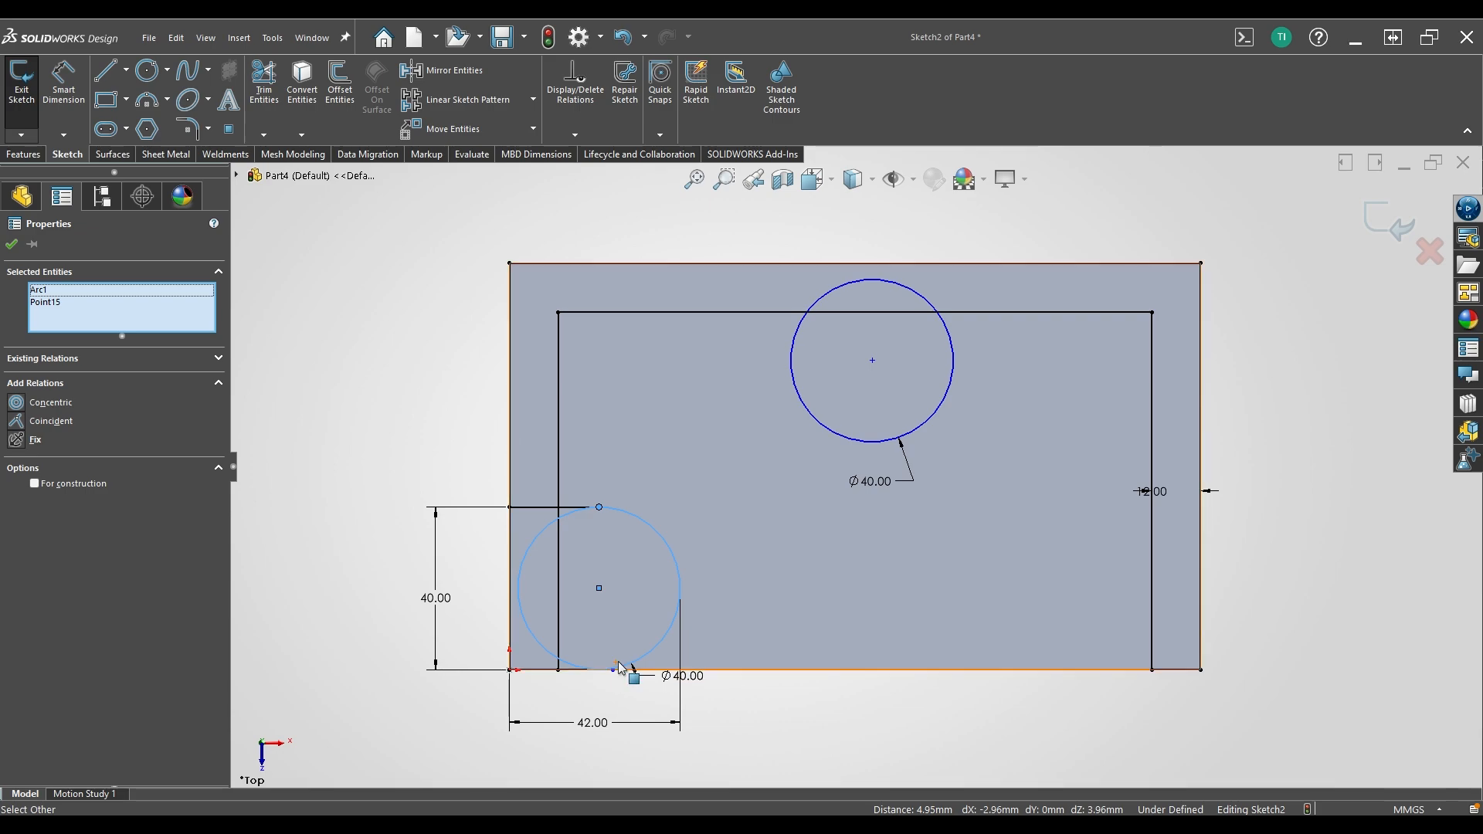
Make the free end of the lower horizontal line coincident with the lower-left circle.
left_click(613, 670)
left_click(651, 653, "ctrl")
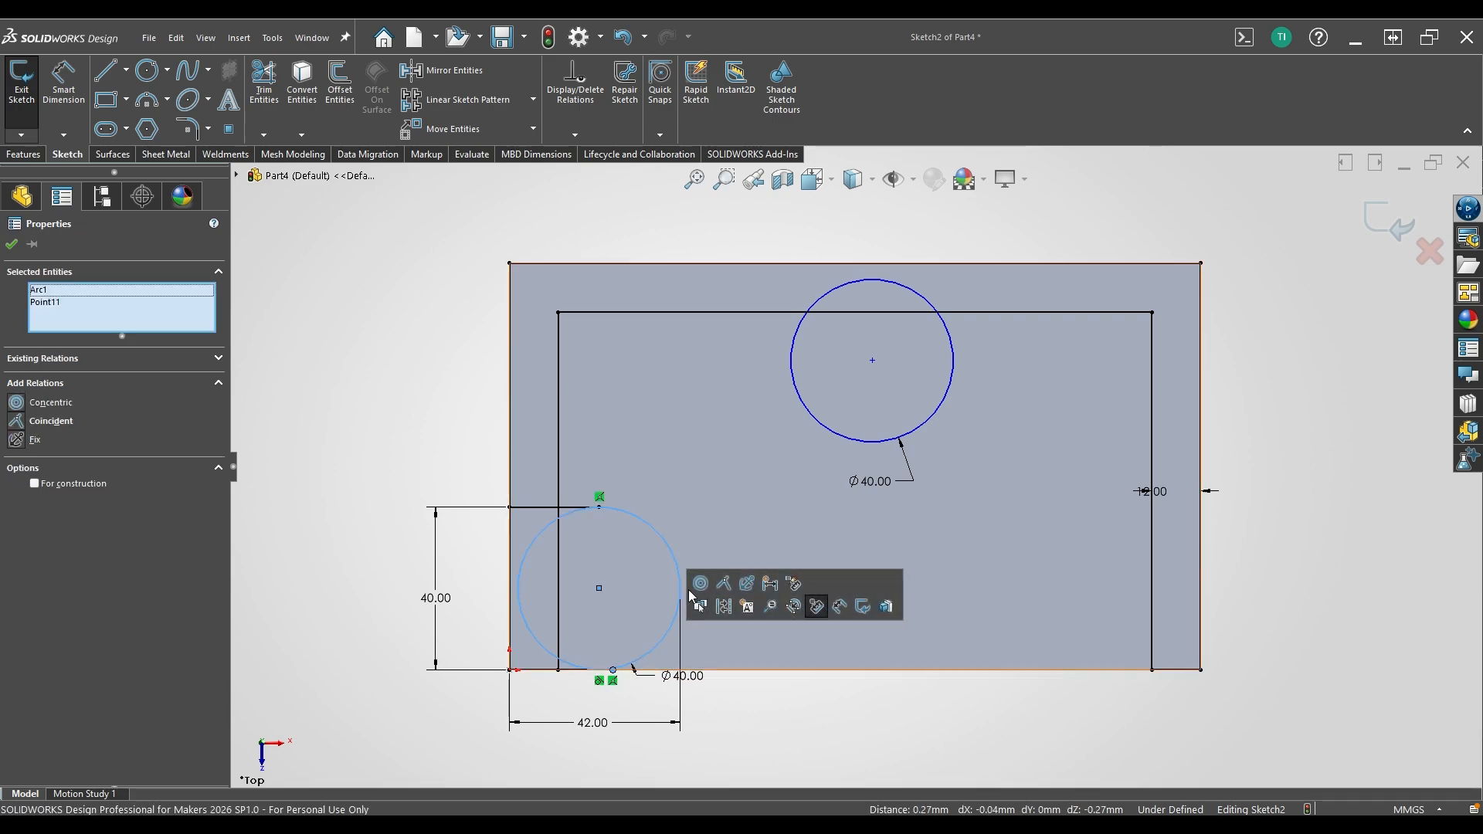
left_click(725, 584)
Dimension the upper circle's center 90 mm from the plate's left edge.
key("s")
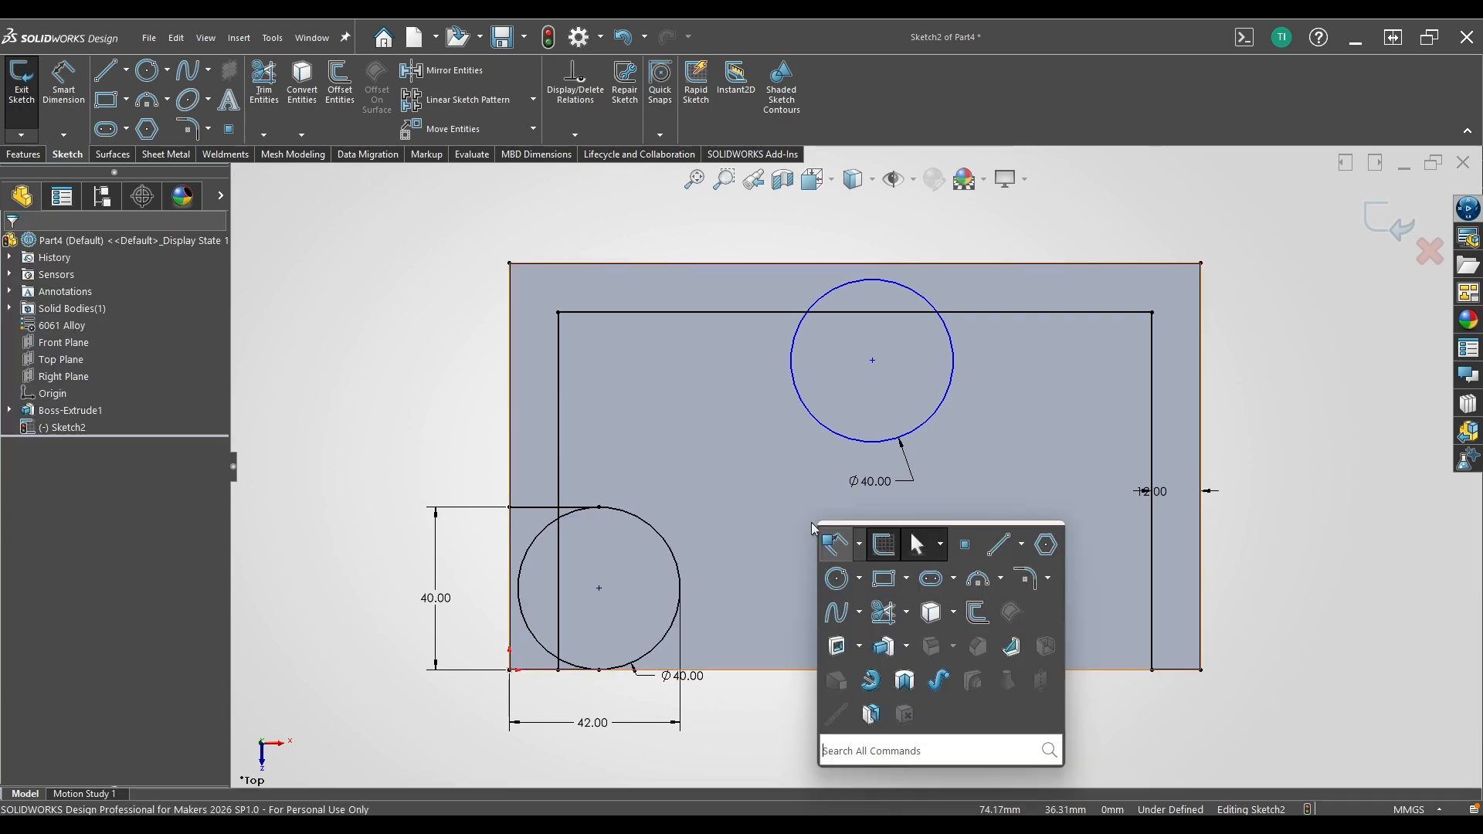
left_click(911, 530)
left_click(872, 361)
left_click(510, 293)
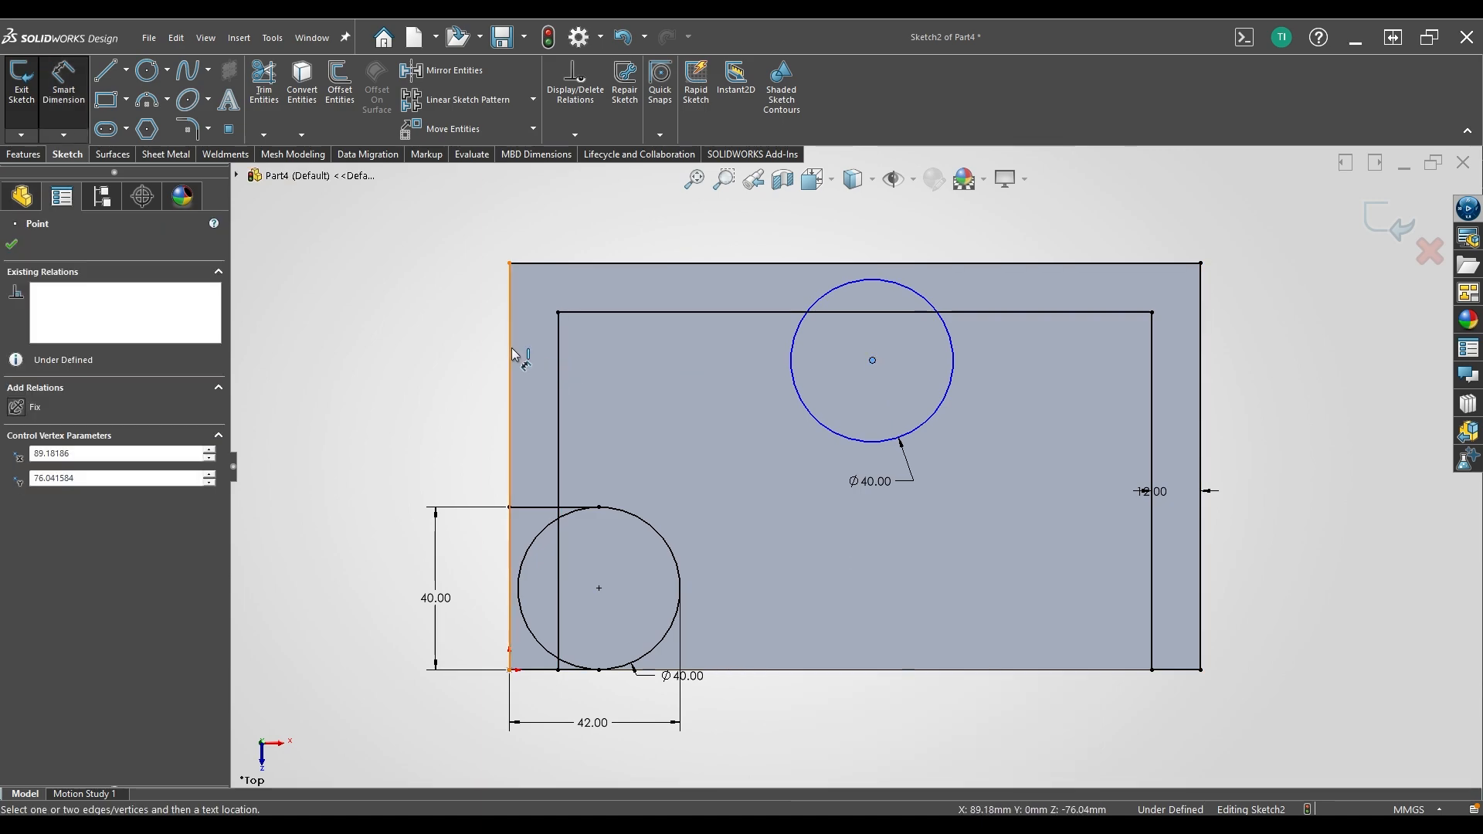
left_click(607, 245)
type("90")
key("Return")
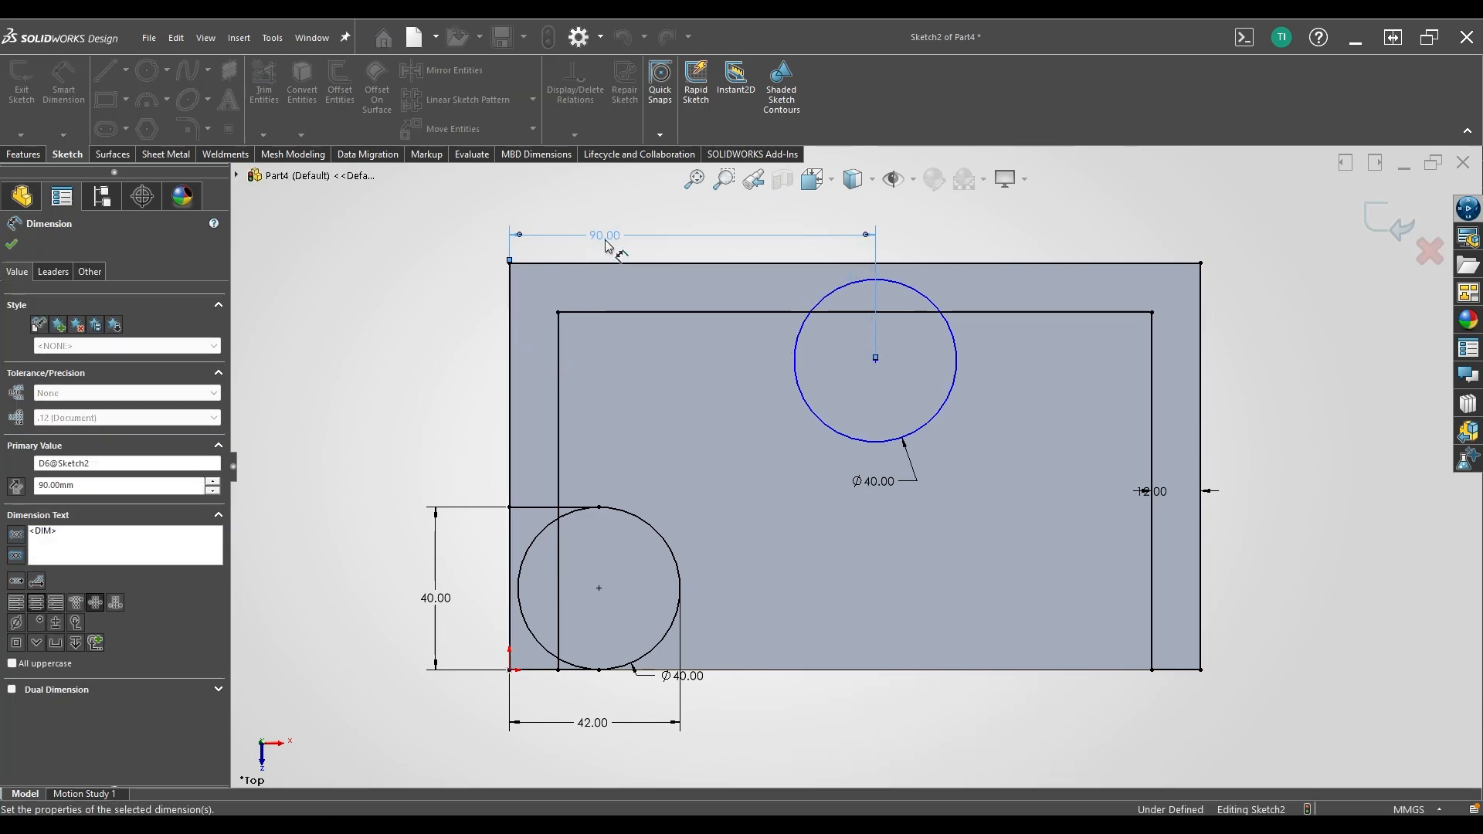
Dimension the upper circle's center 30 mm from the plate's upper edge.
left_click(875, 360)
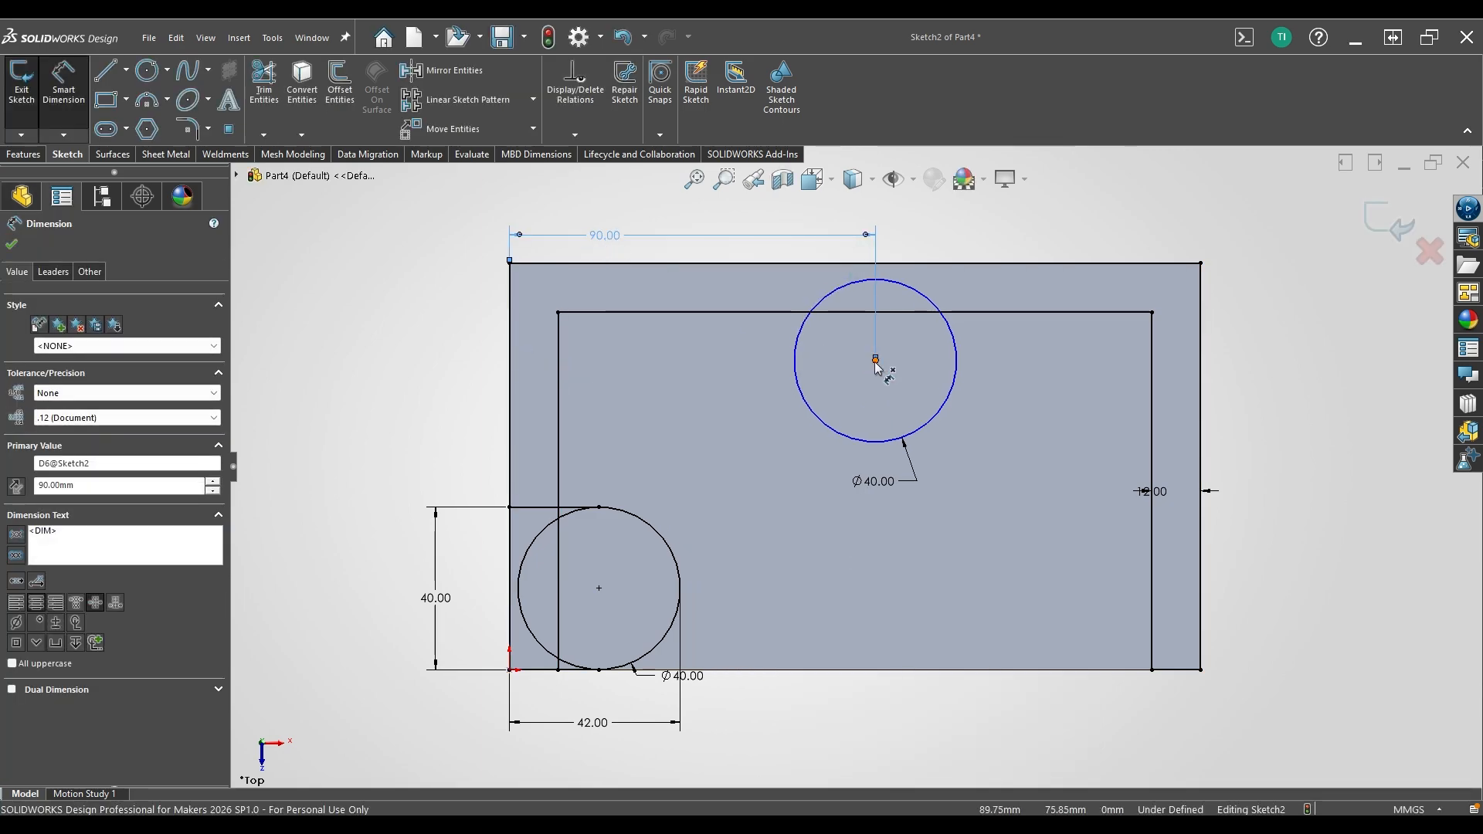
left_click(825, 264)
left_click(385, 324)
type("30")
key("Return")
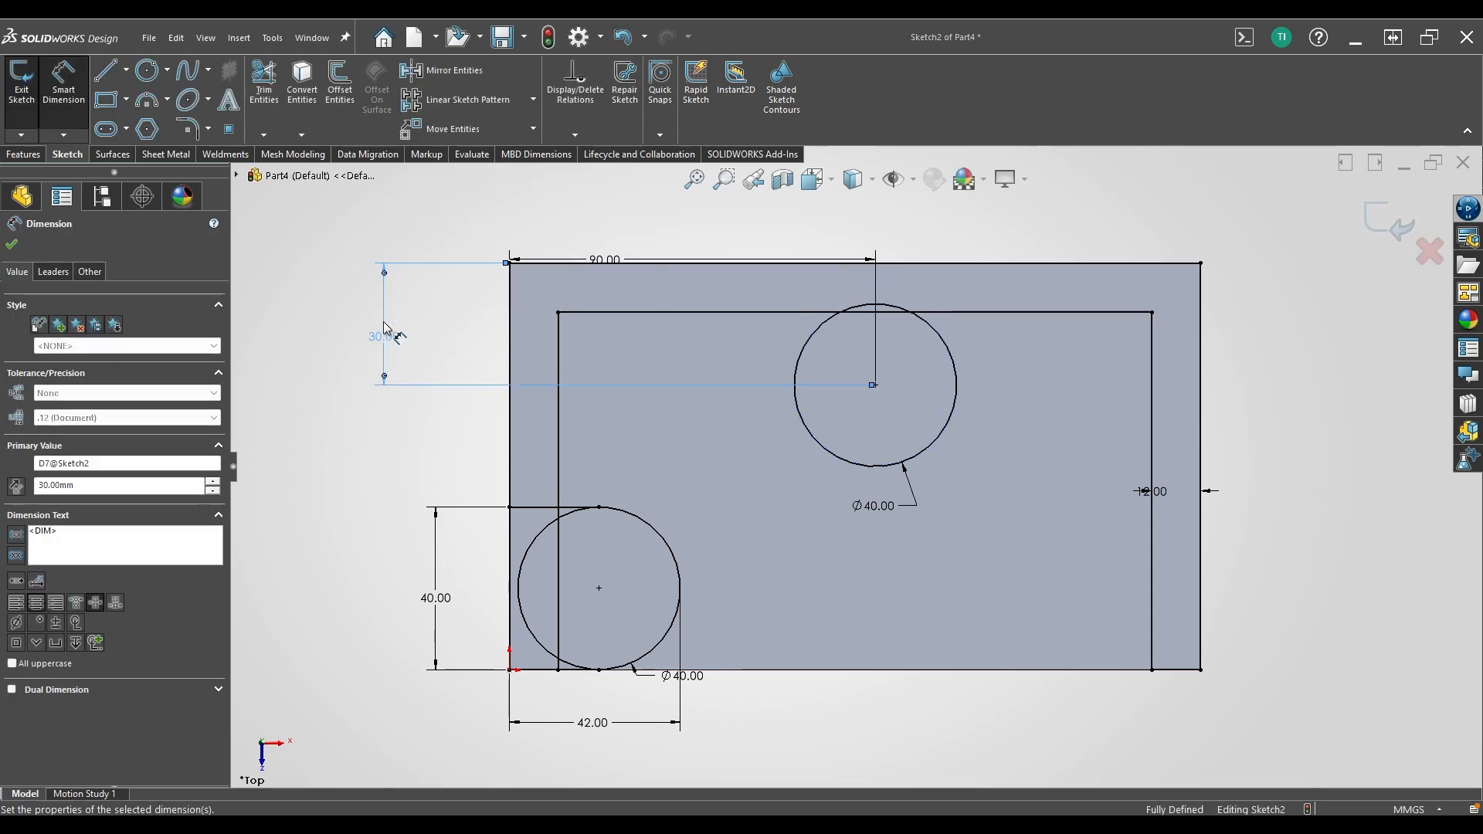
key("Escape")
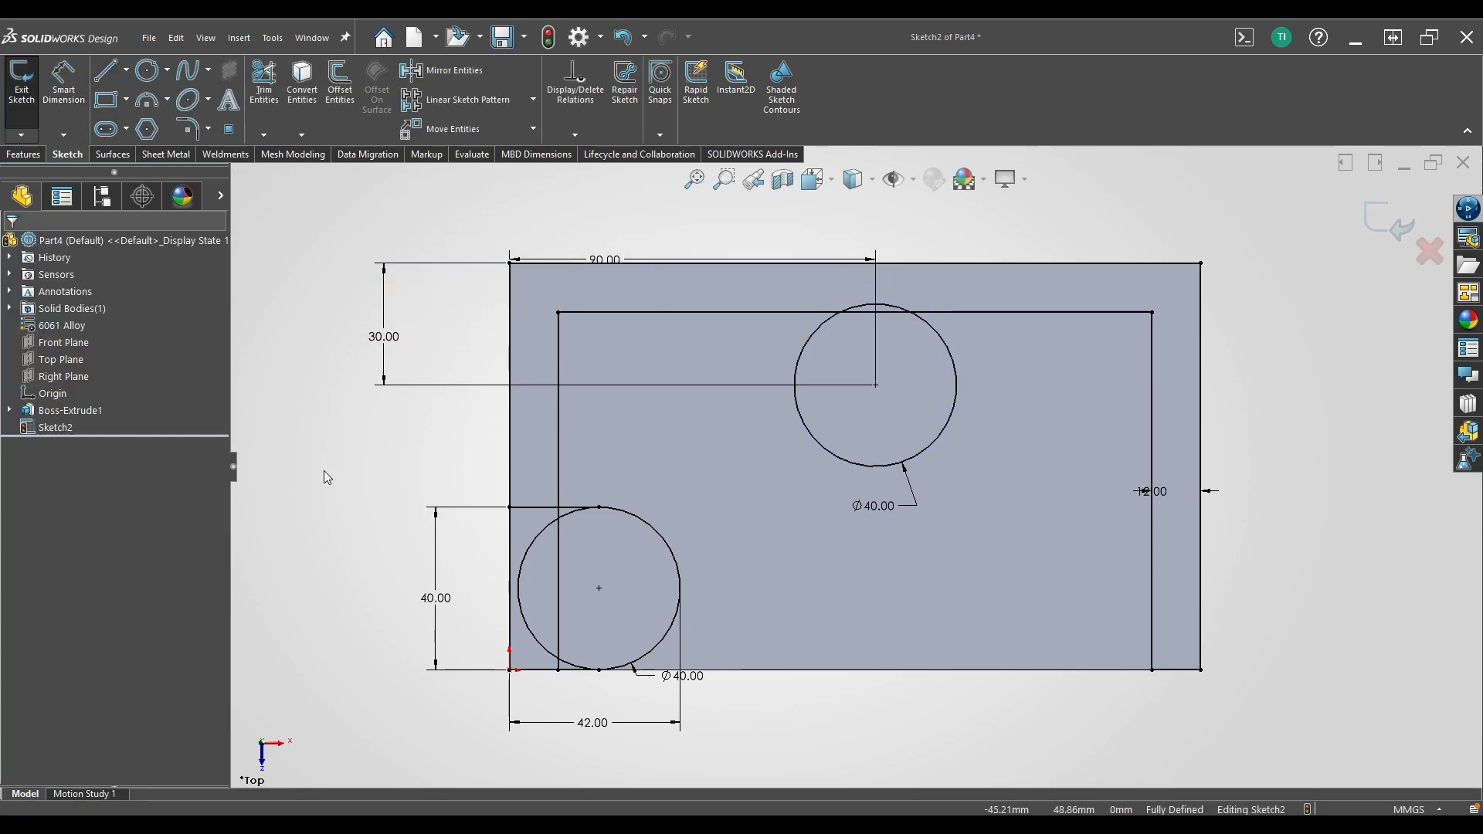
Extrude the wall region between the outer and offset lines 75 mm, merged with the plate.
key("s")
left_click(392, 597)
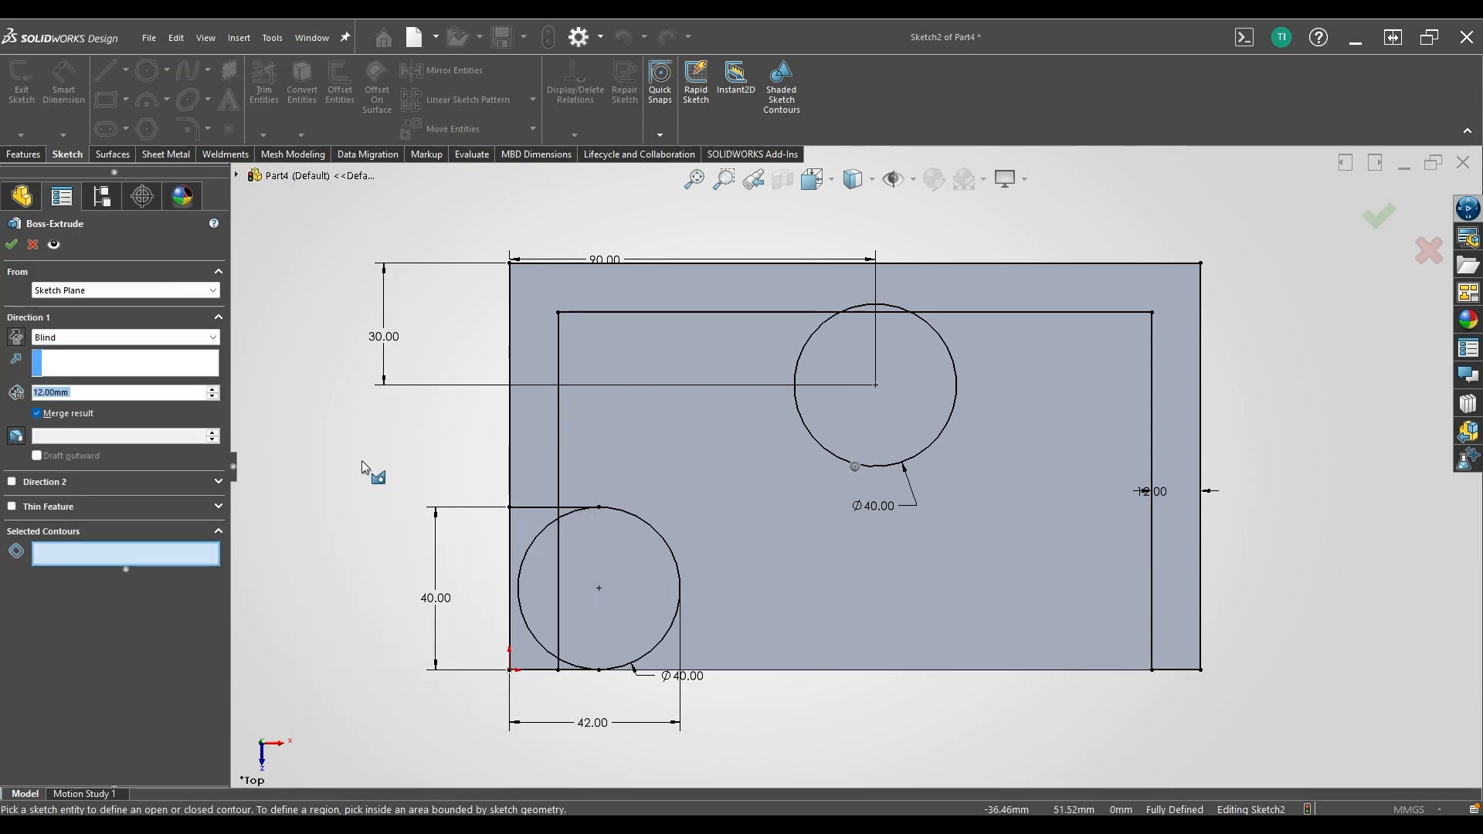
type("75")
left_click(522, 456)
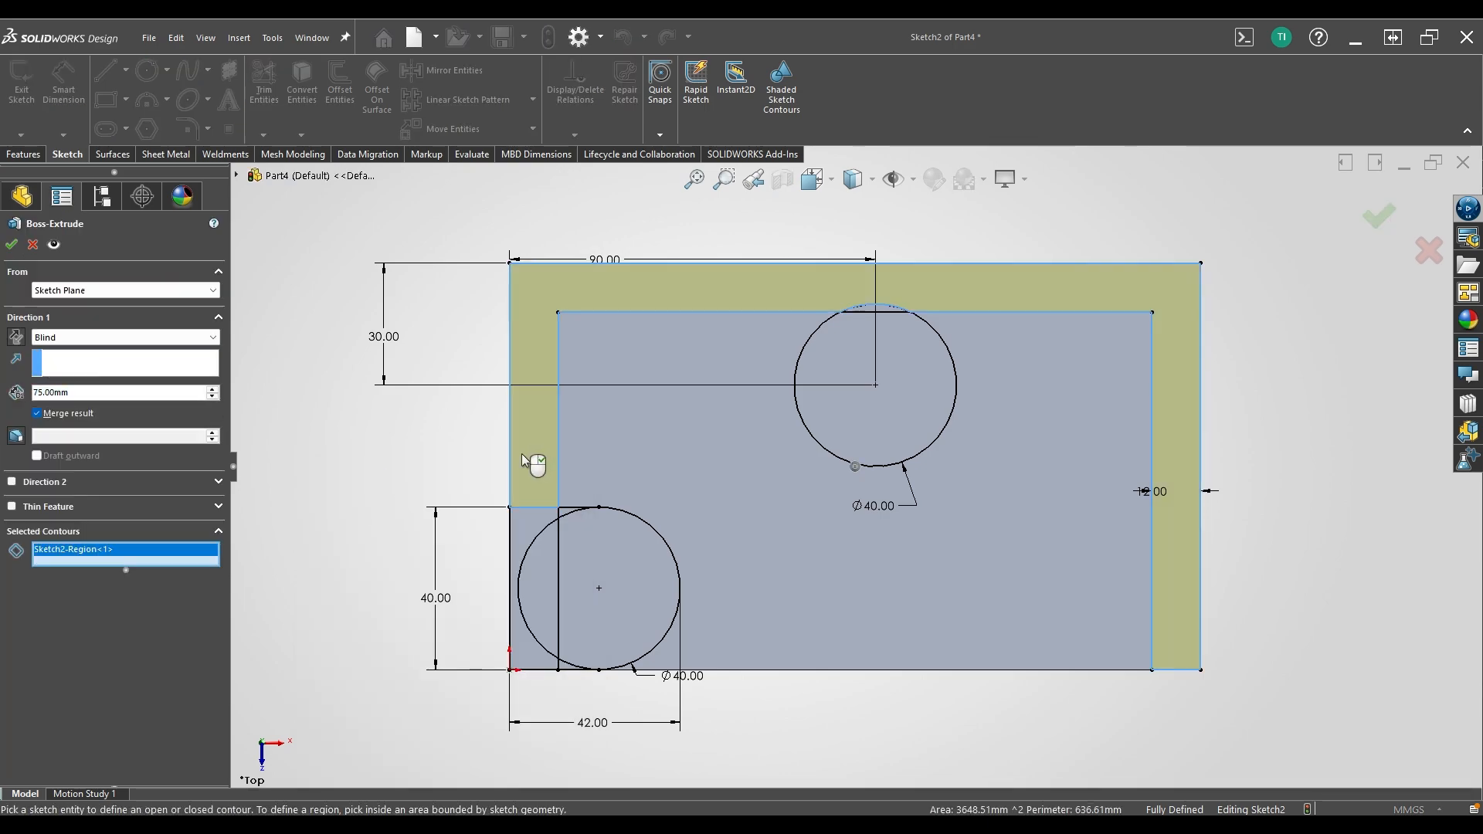
key("Return")
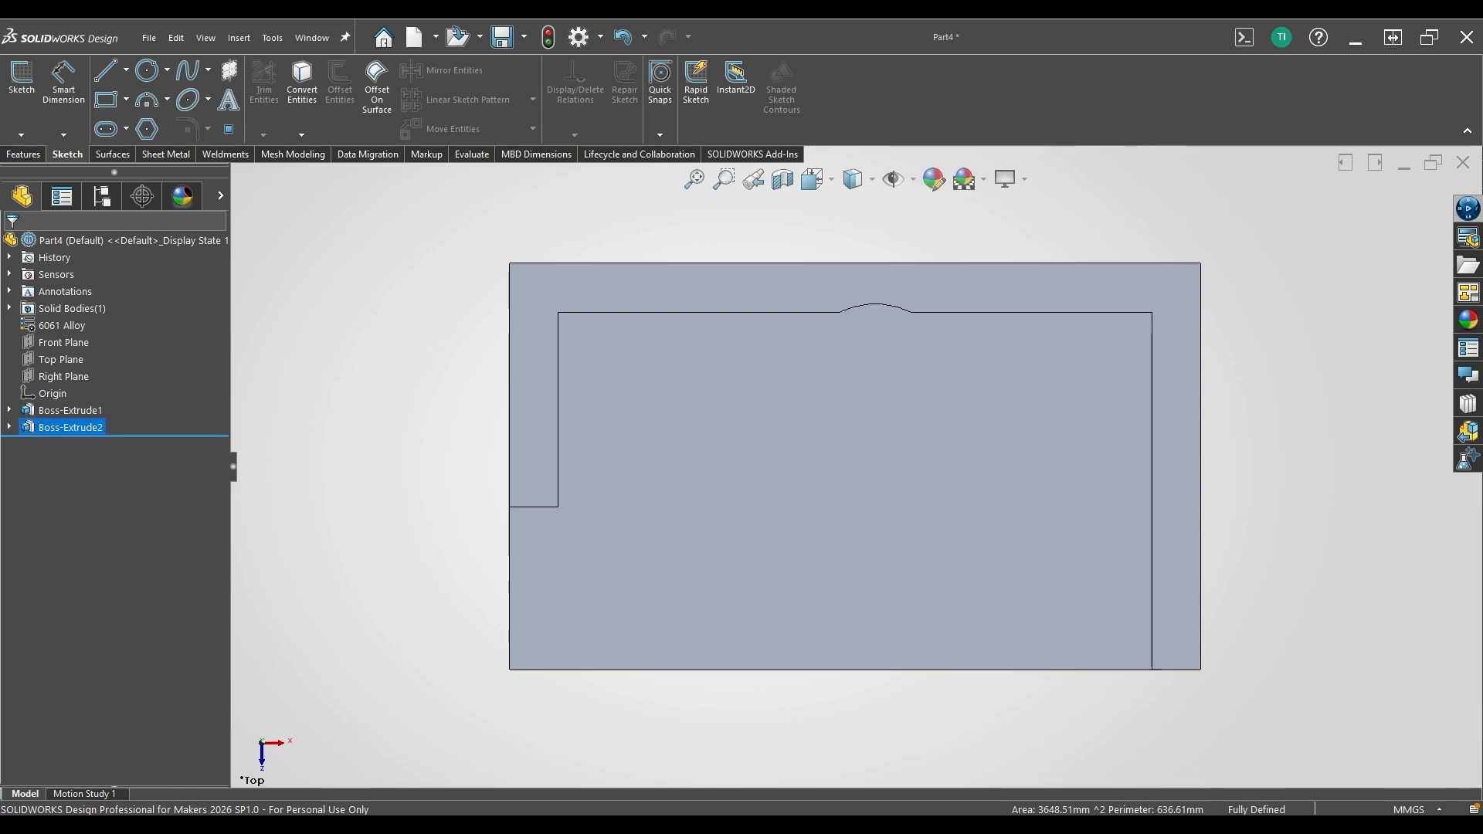
Reuse the wall's sketch to extrude both regions of the upper 40 mm circle 42 mm.
left_click(11, 428)
left_click(64, 442)
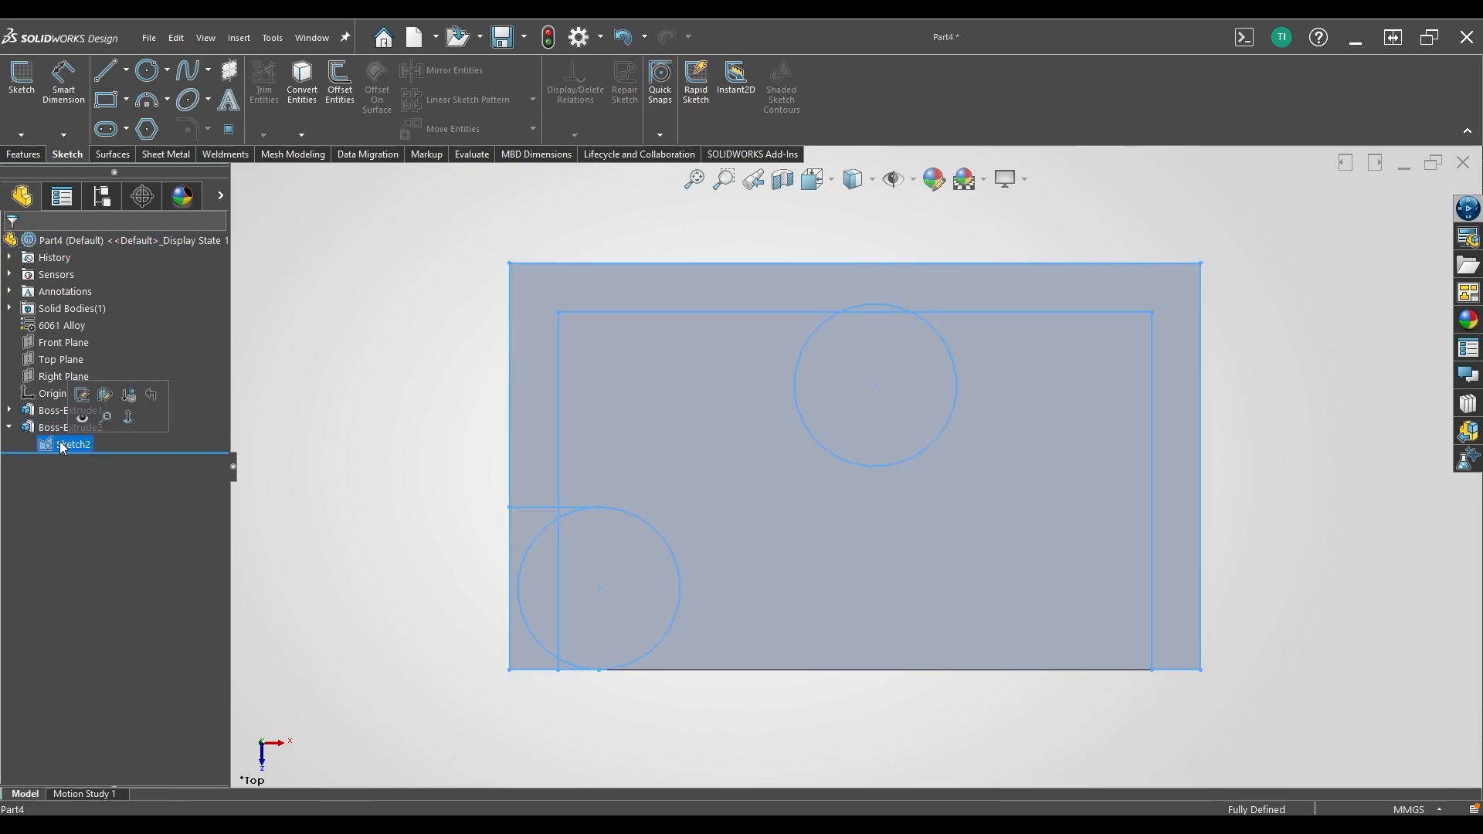
key("s")
left_click(128, 467)
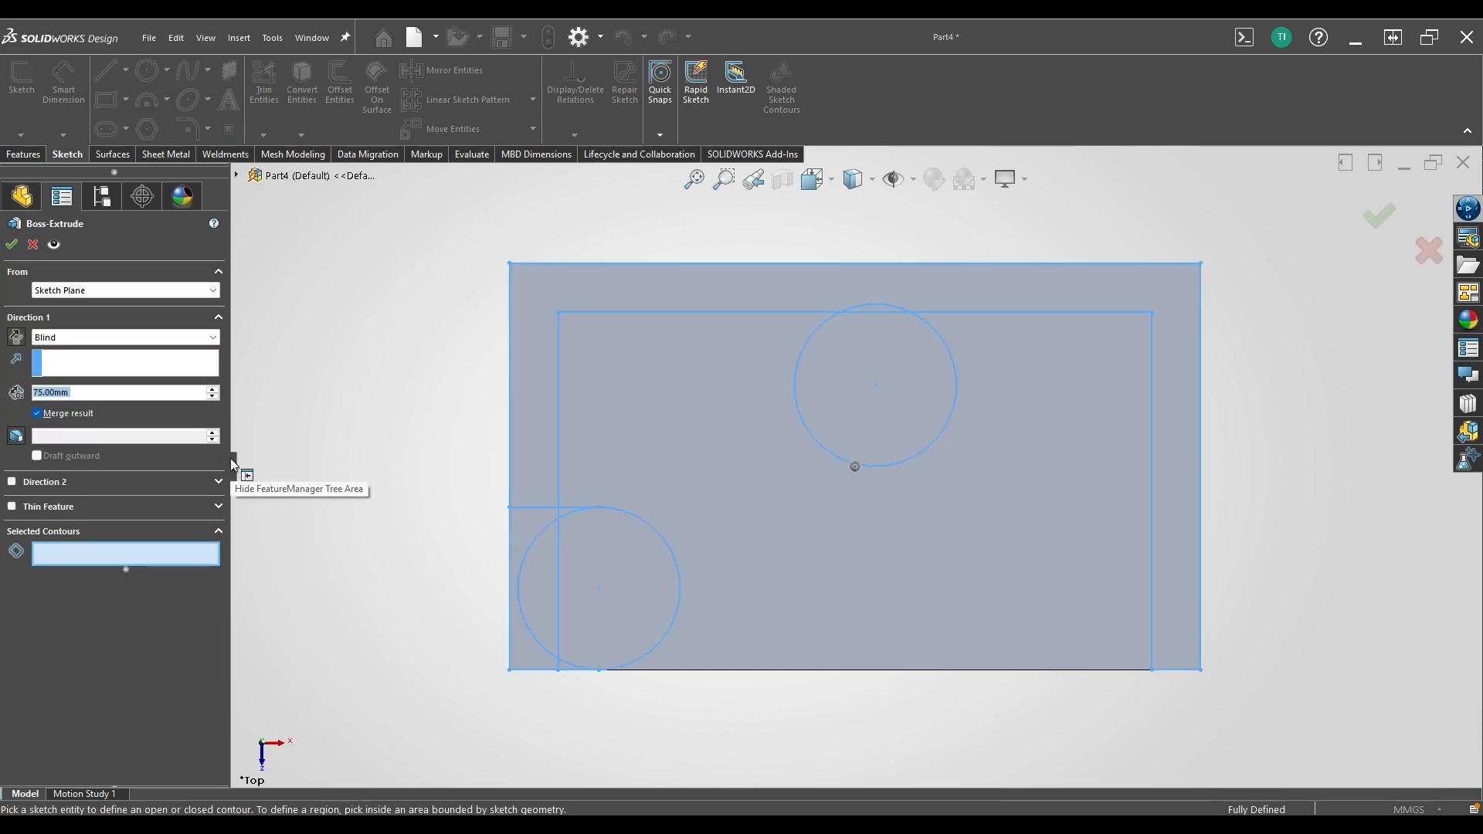
type("42")
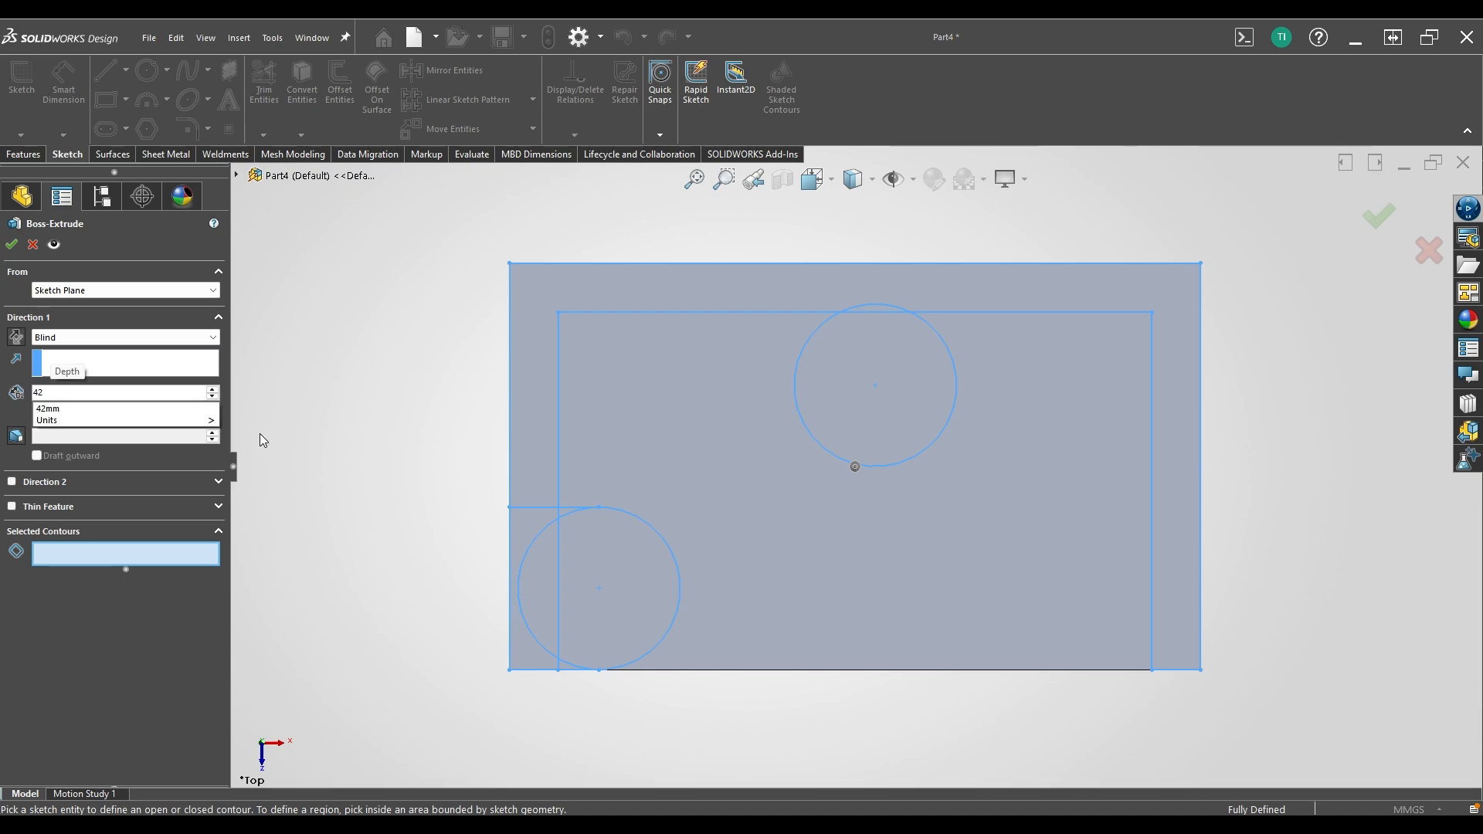
key("Return")
scroll(868, 308, "down", 5)
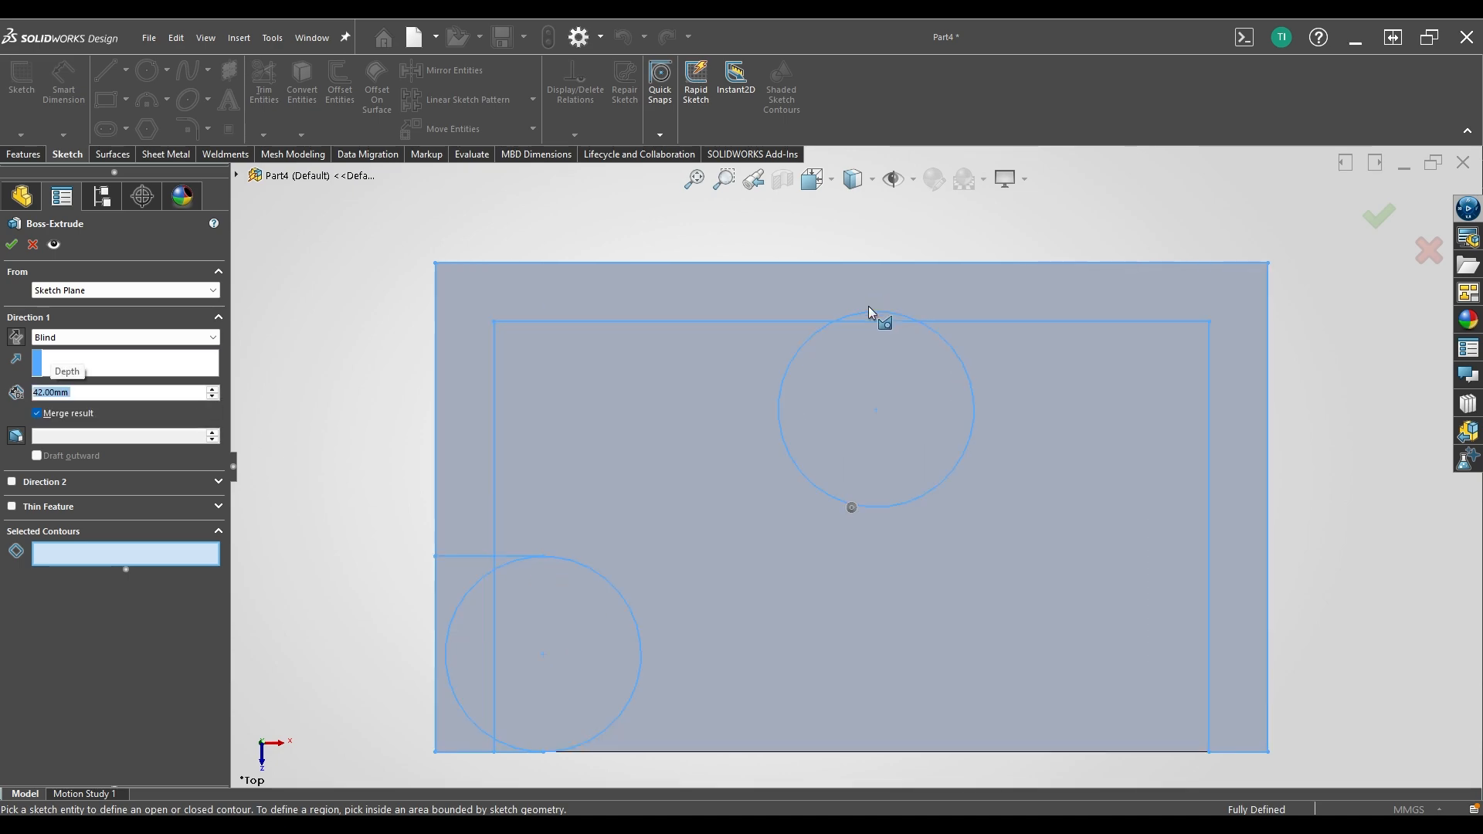
left_click(874, 387)
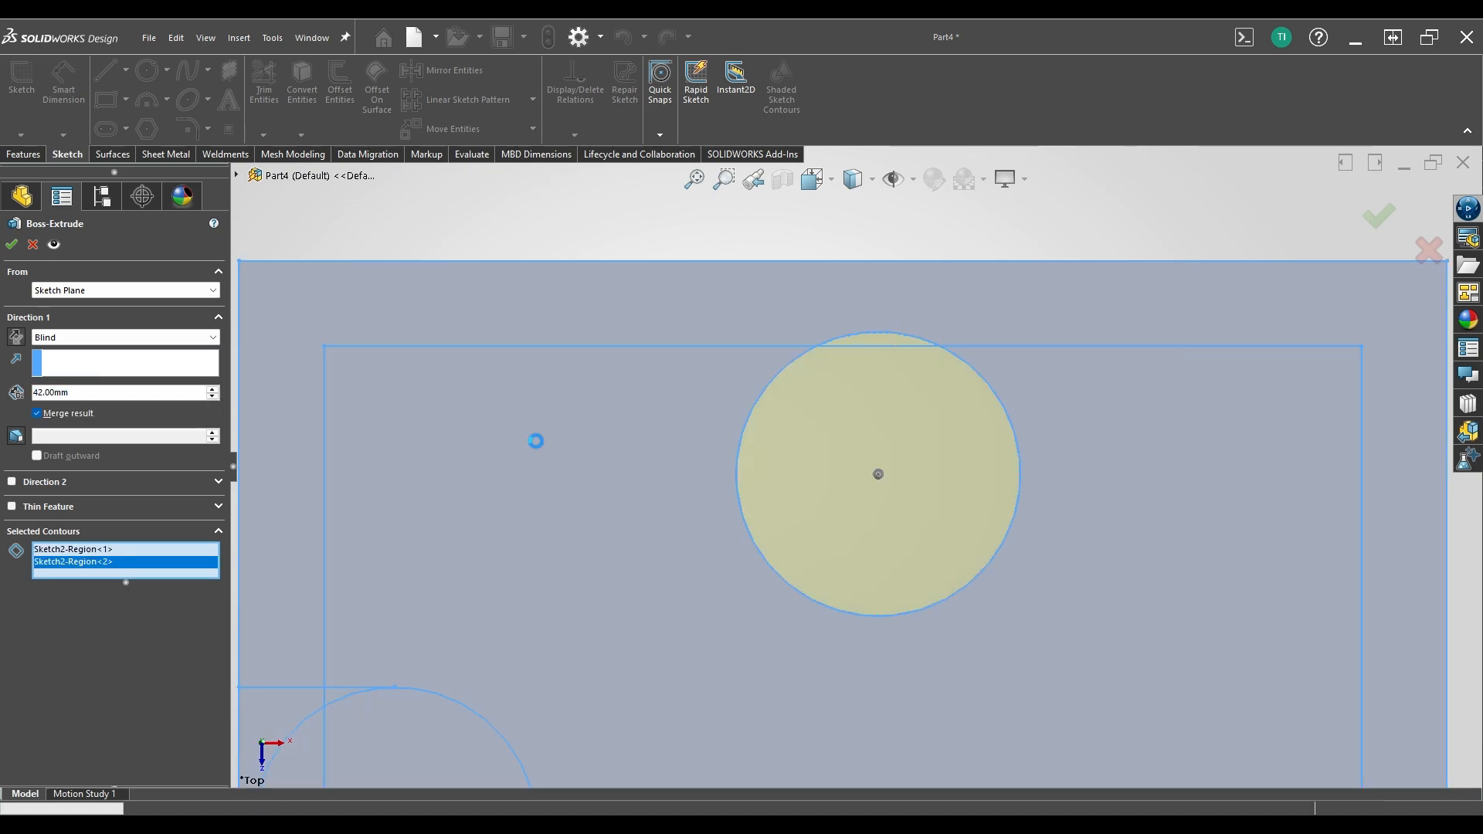
right_click(535, 445)
Examine the upper circle's extrusion and its selected contours where it meets the wall.
scroll(911, 467, "down", 3)
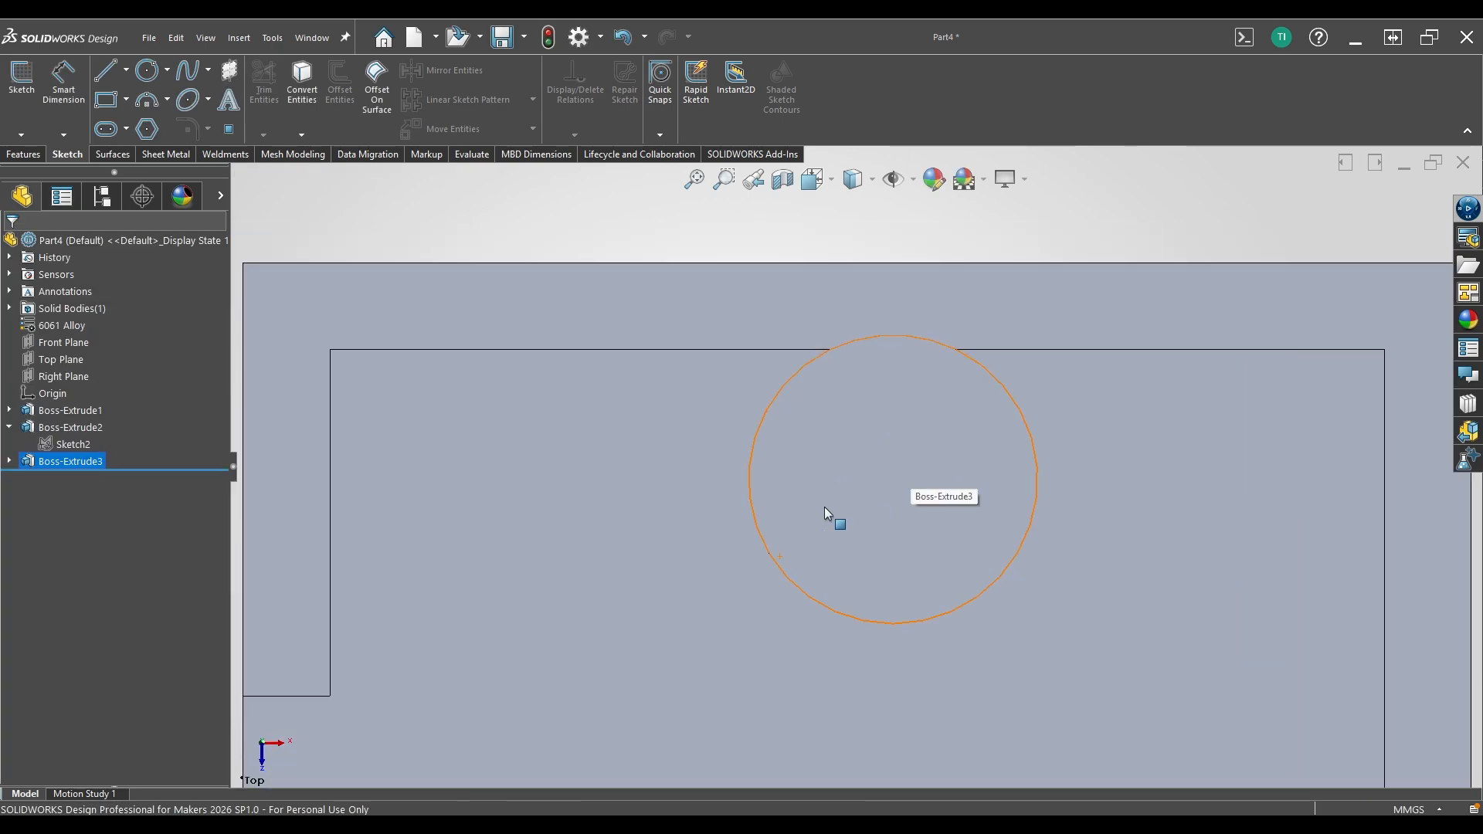
middle_click_drag(824, 507, 657, 526)
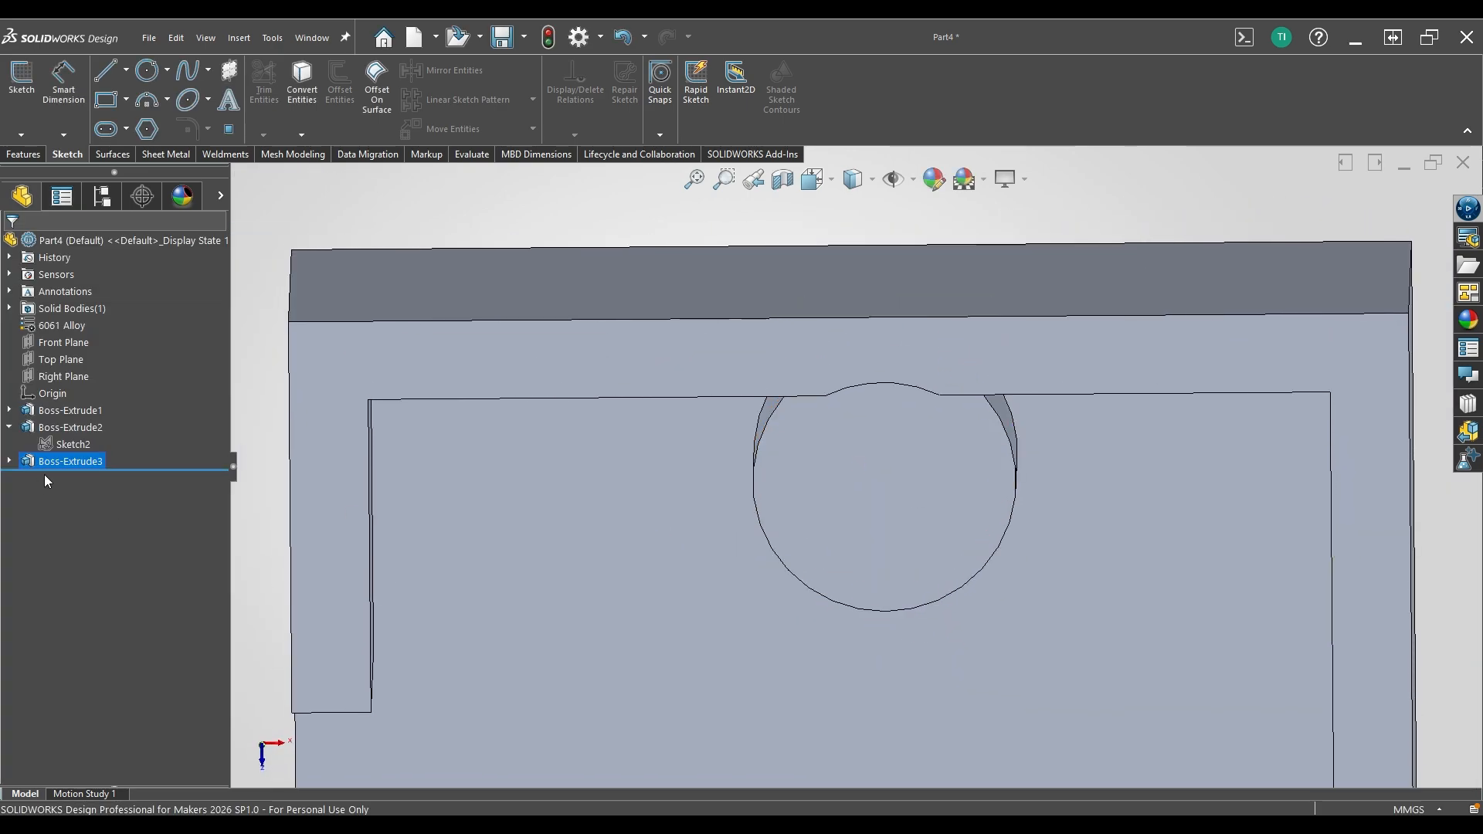
right_click(63, 464)
left_click(78, 445)
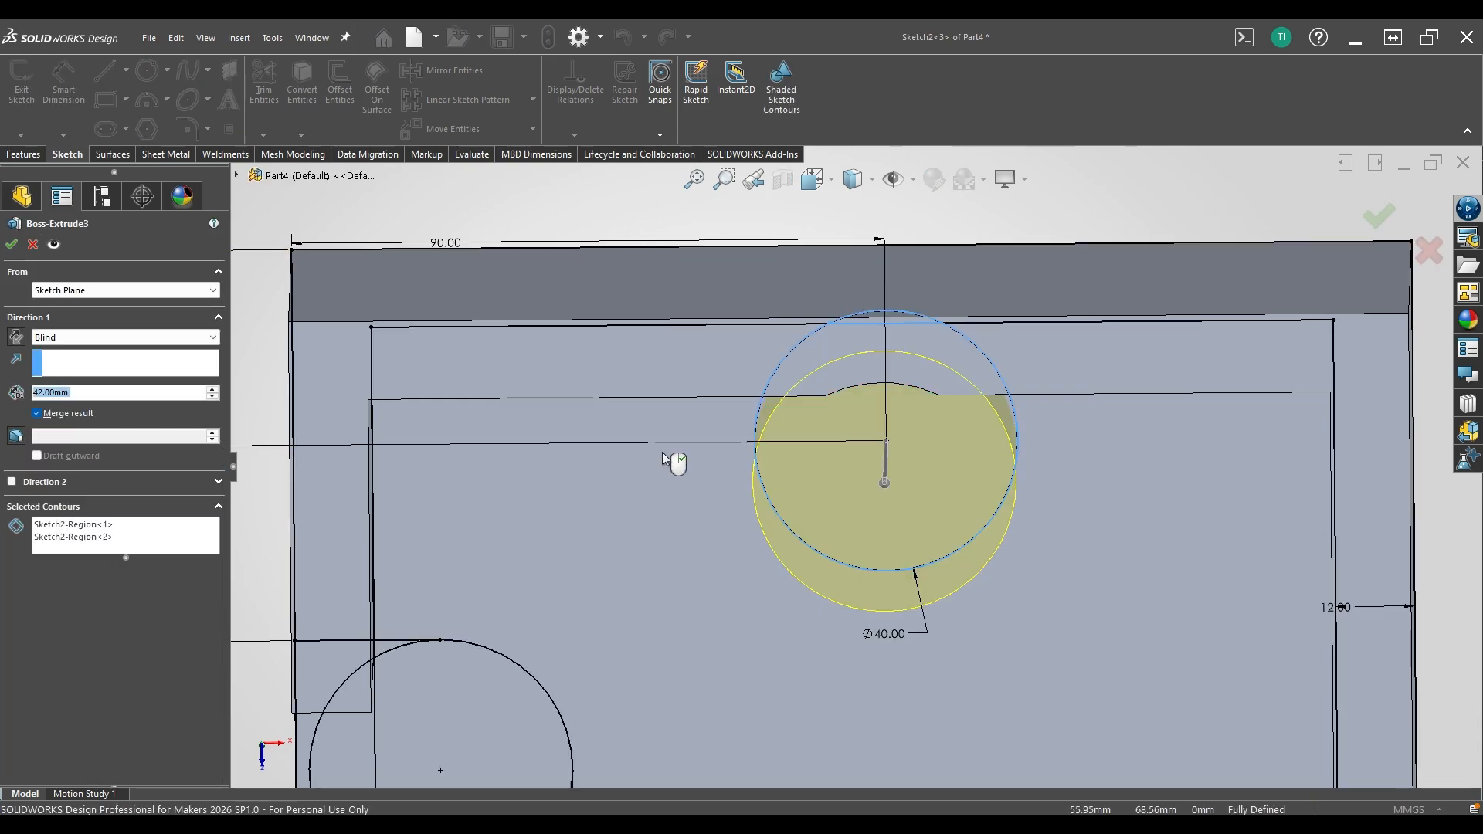
key("ctrl+5")
scroll(948, 287, "down", 5)
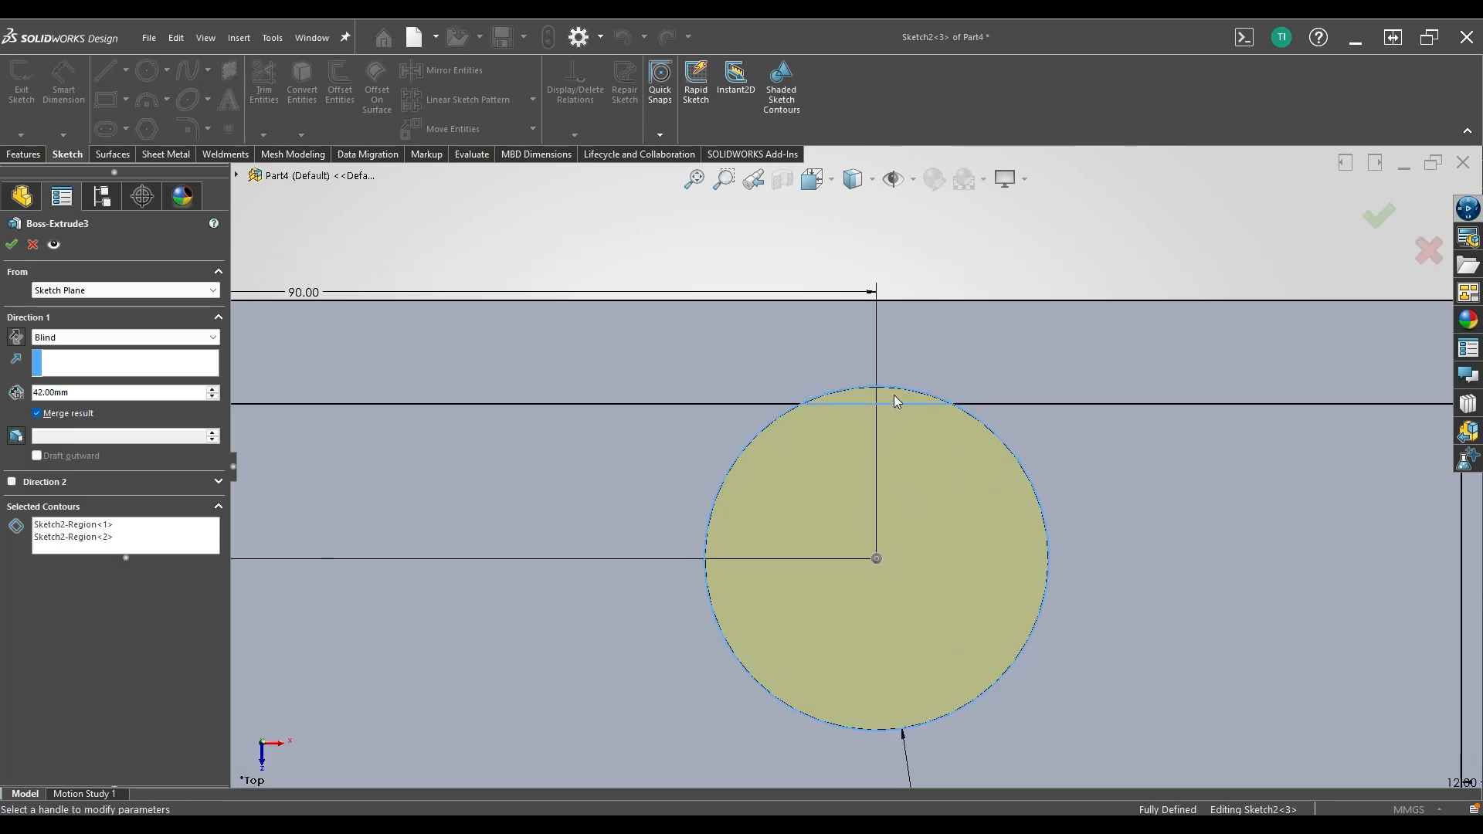
middle_click_drag(893, 395, 902, 462)
key("ctrl+5")
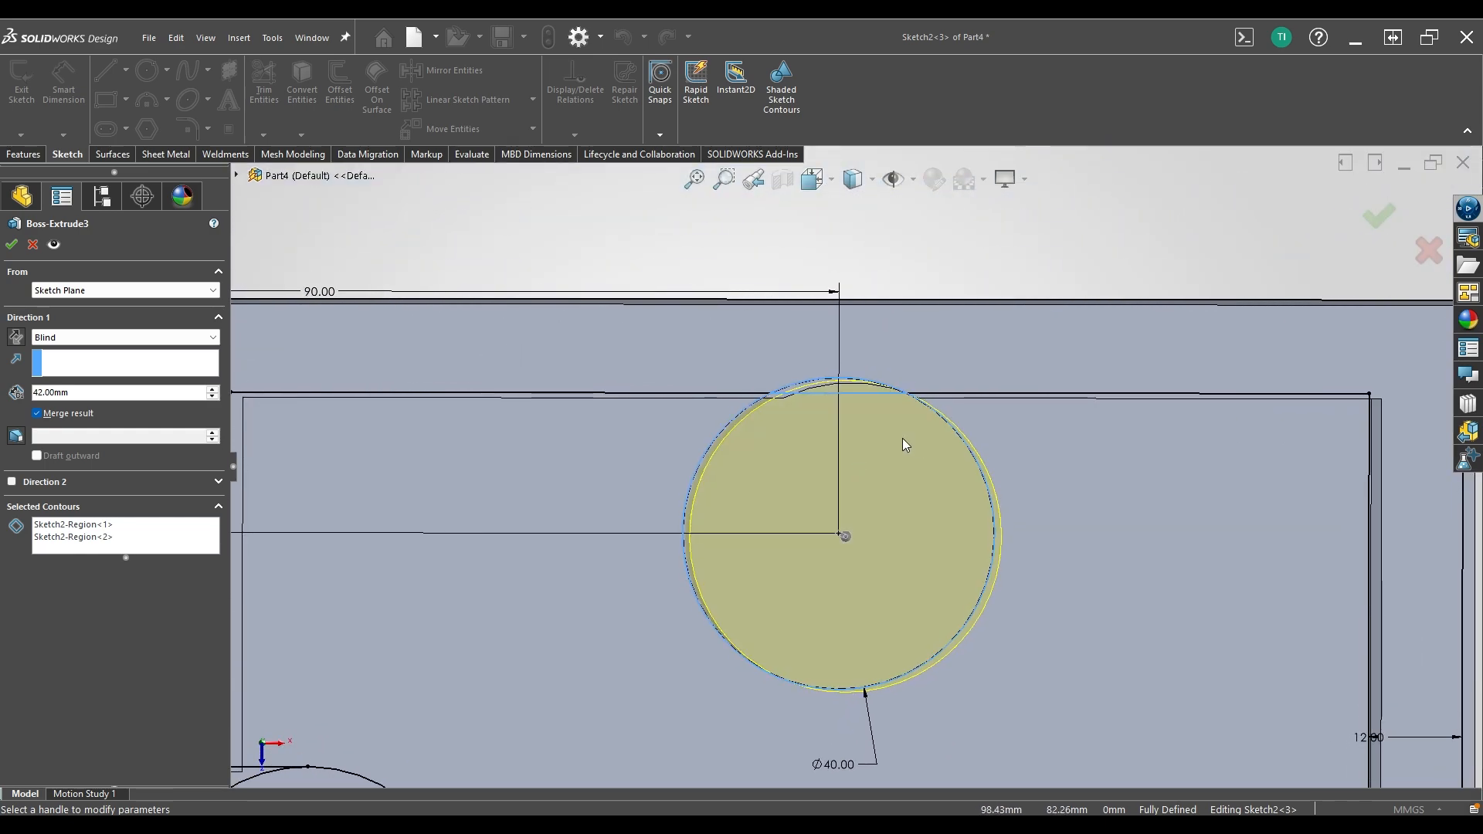
left_click(12, 245)
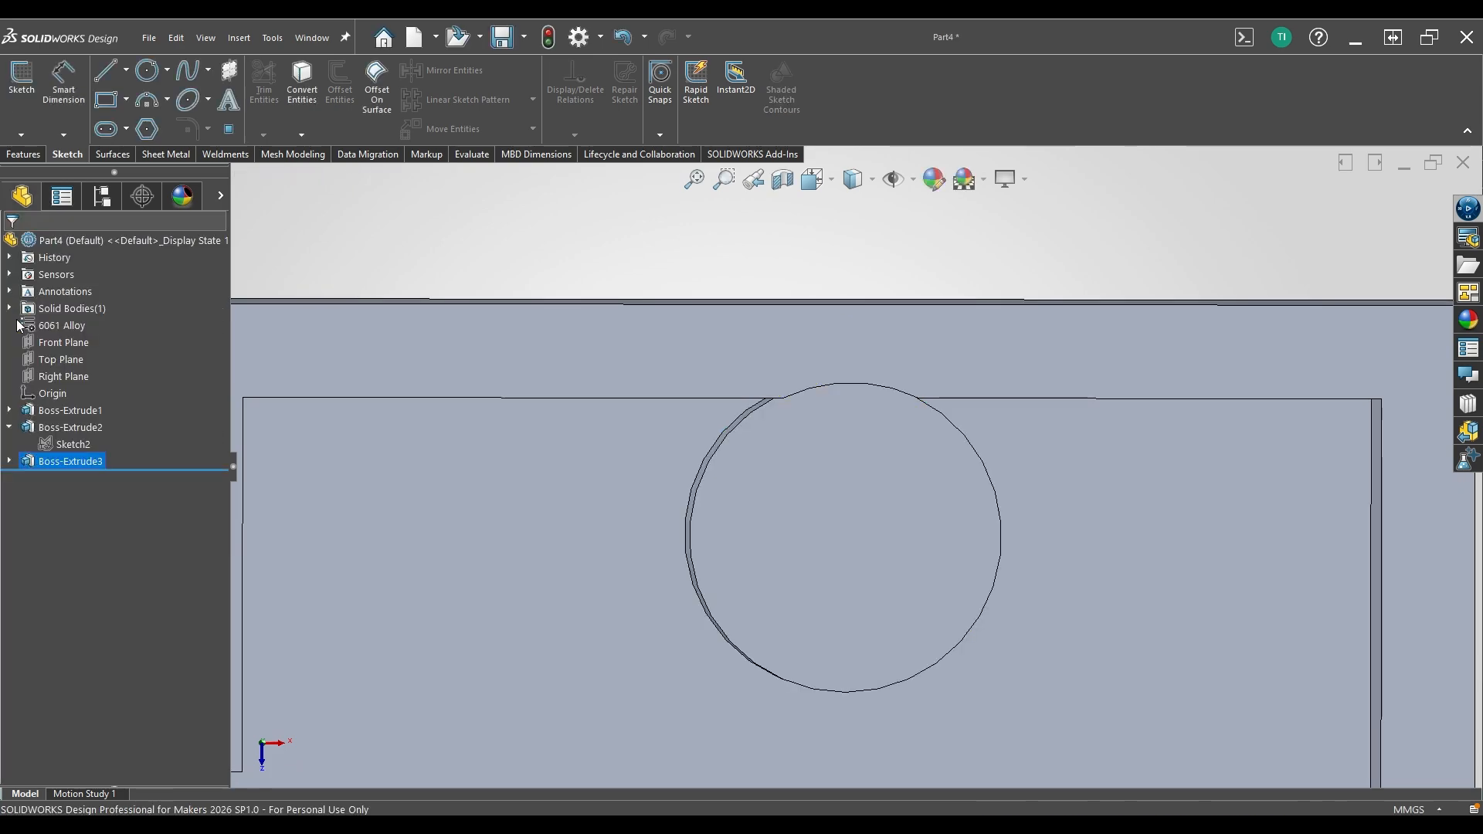
right_click(51, 414)
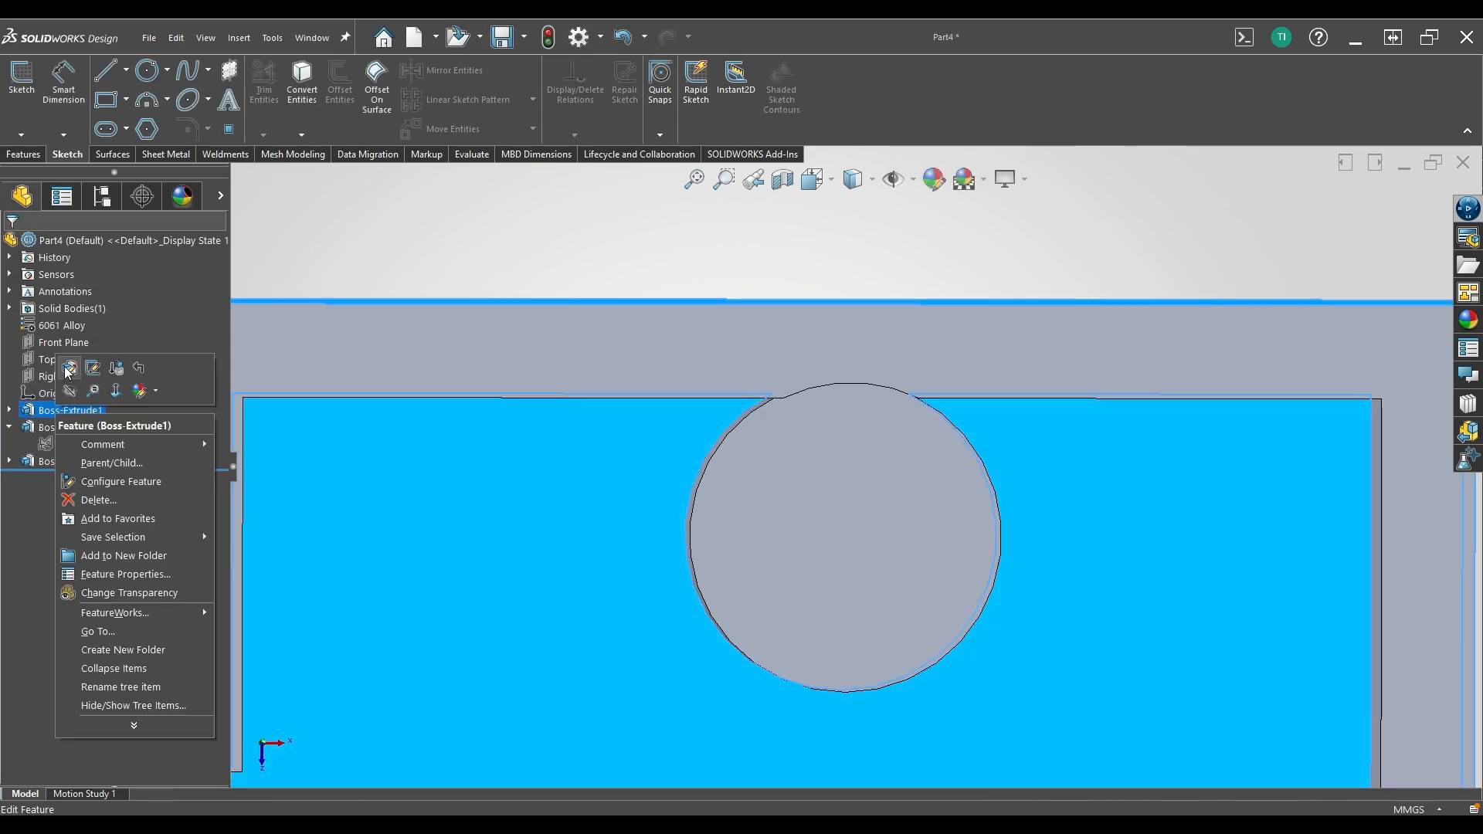
left_click(67, 369)
scroll(609, 508, "down", 1)
scroll(638, 482, "up", 4)
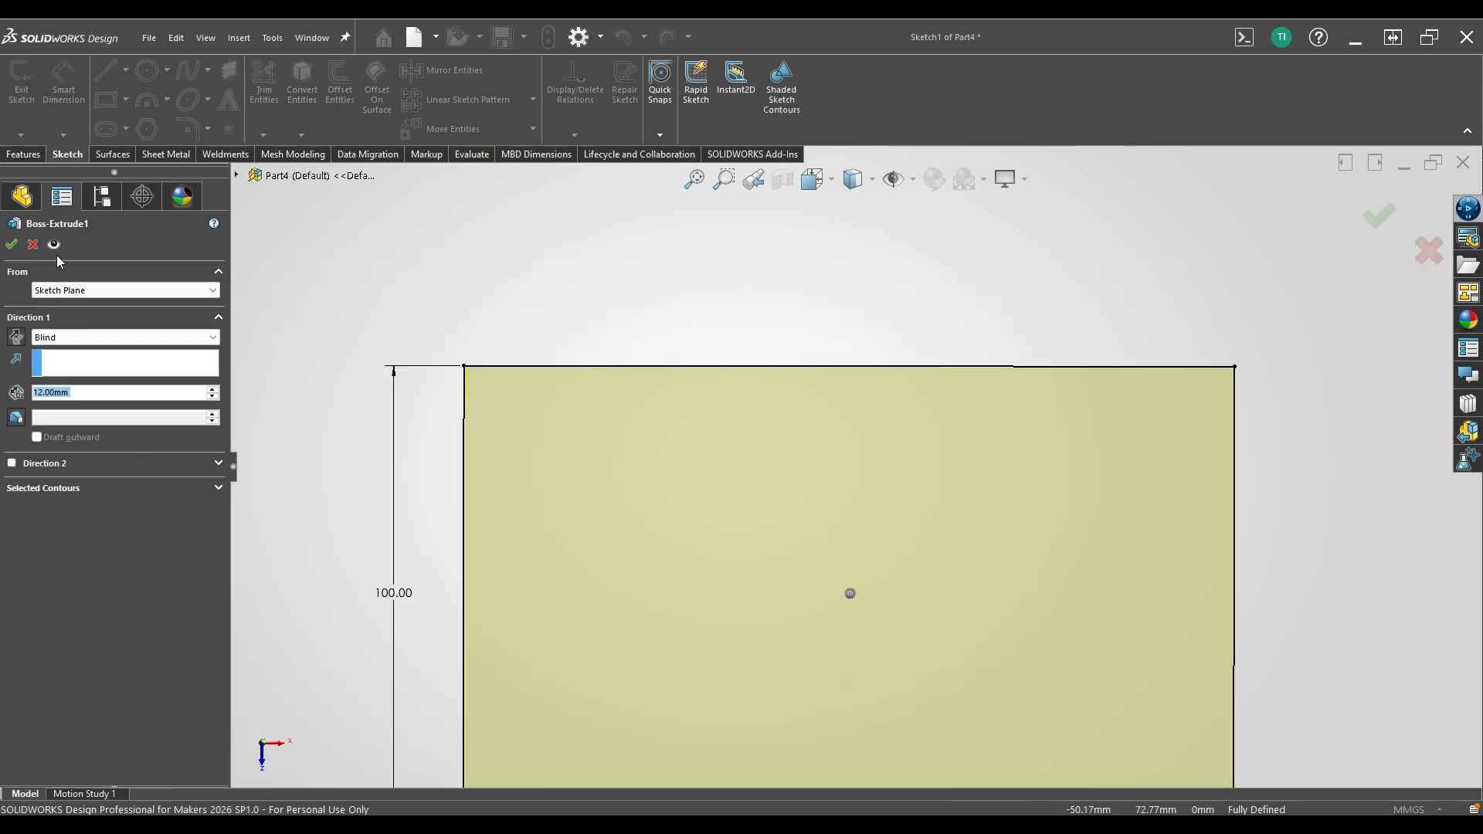
left_click(11, 244)
Edit the 75 mm wall extrusion to include the small circle segment overlapping the upper wall.
right_click(76, 428)
left_click(85, 373)
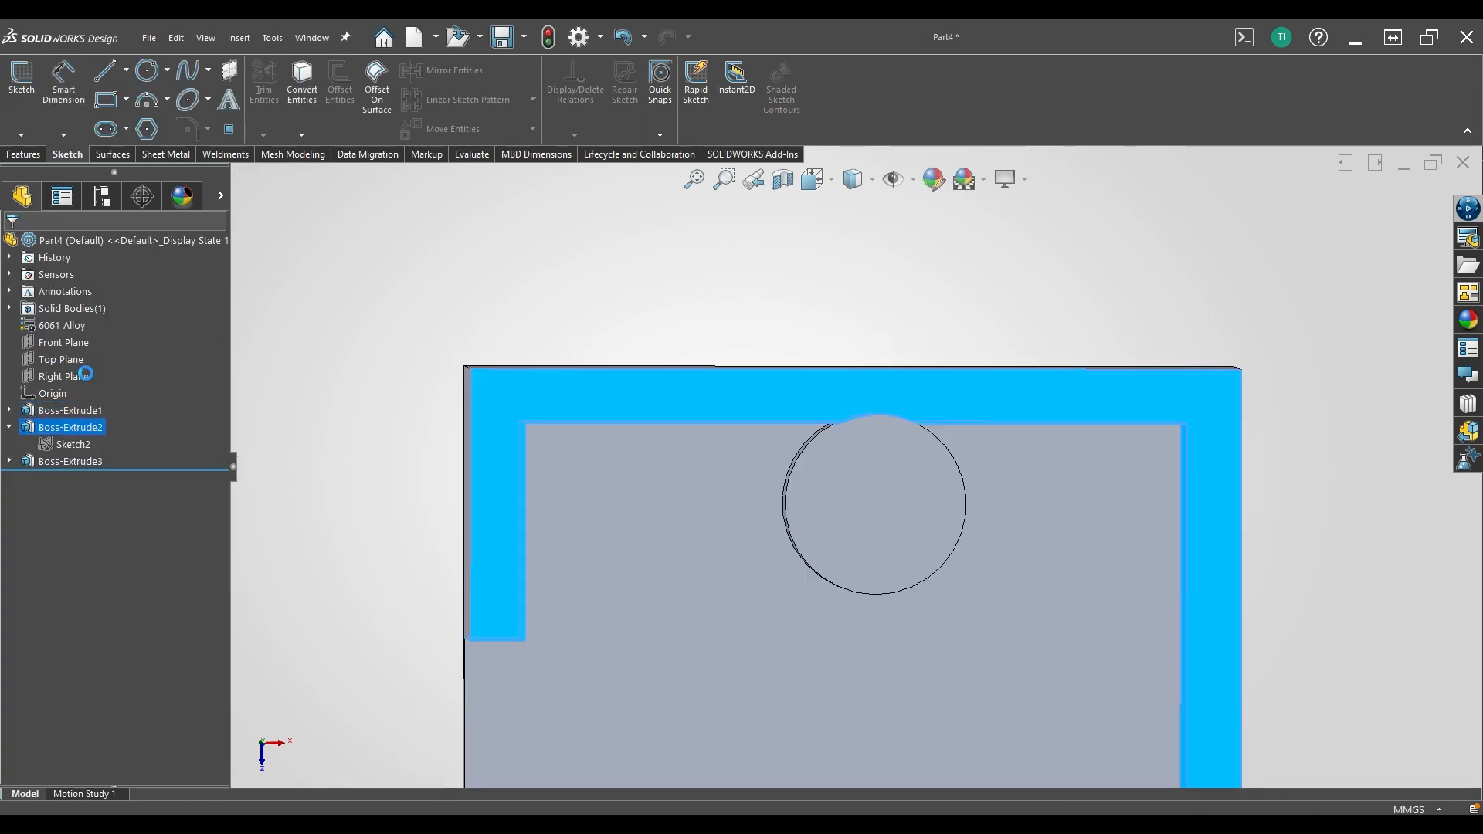
scroll(915, 428, "down", 6)
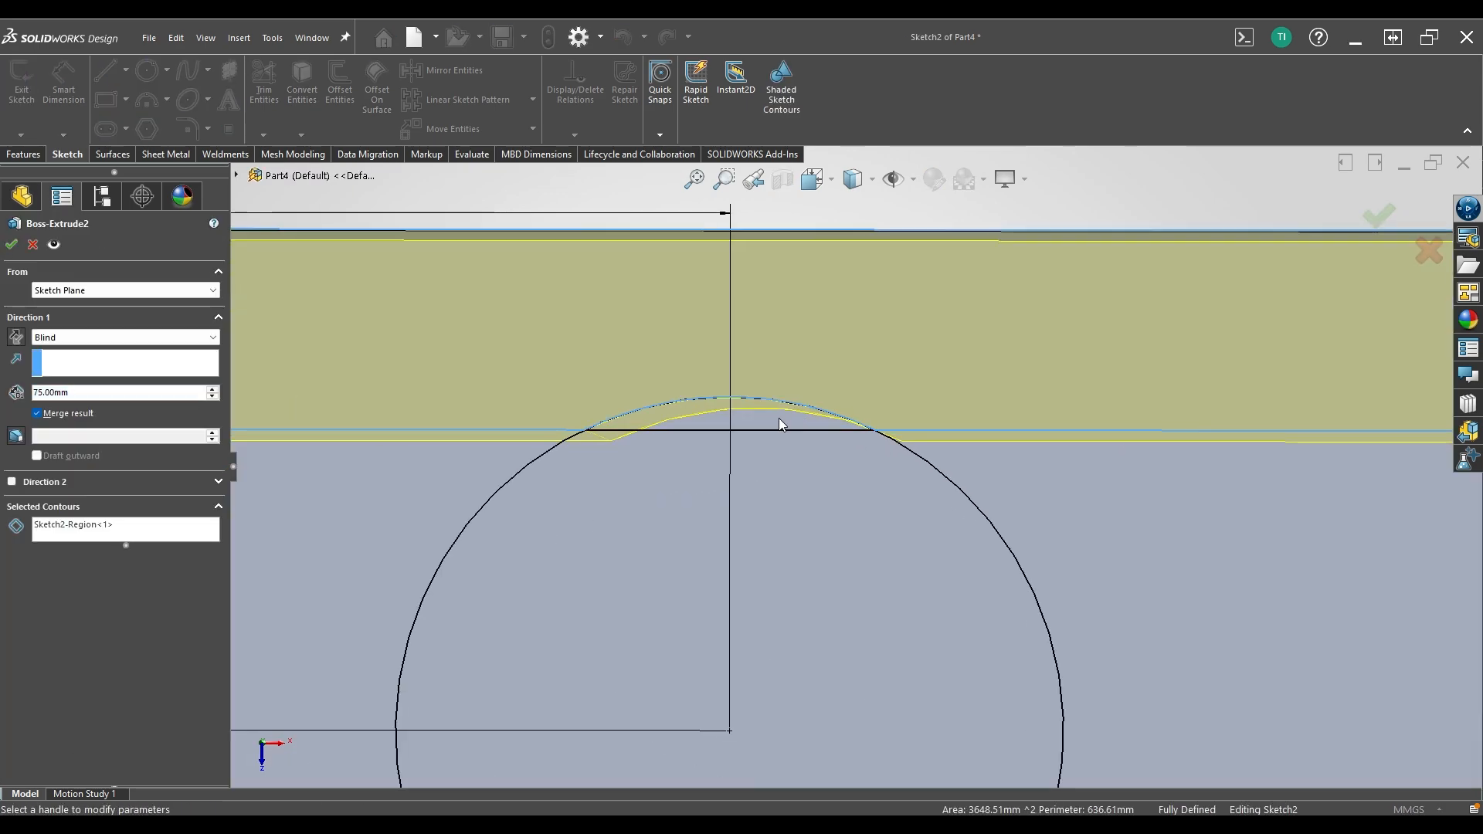
left_click(780, 425)
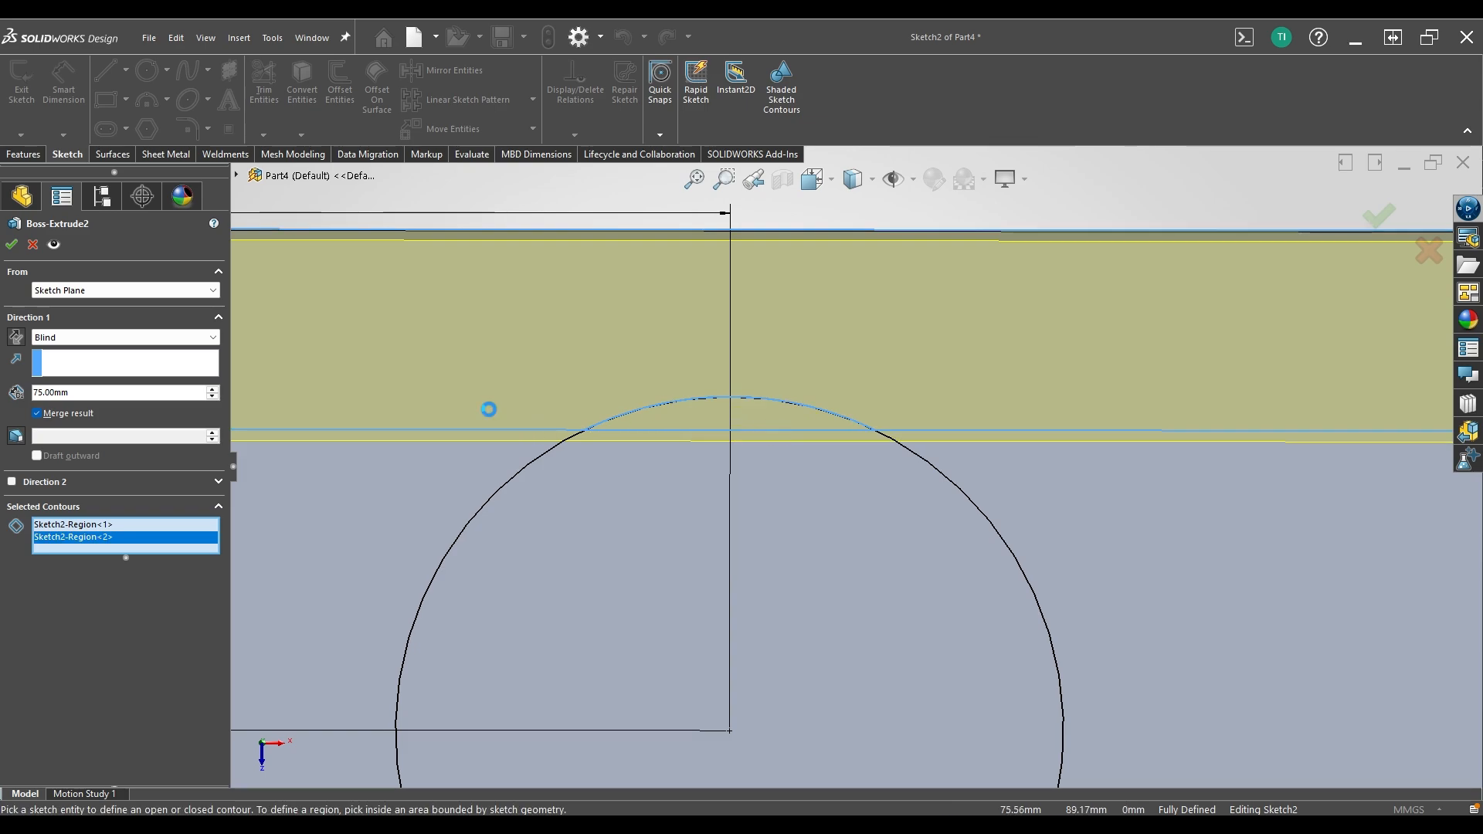
key("Return")
scroll(539, 439, "up", 5)
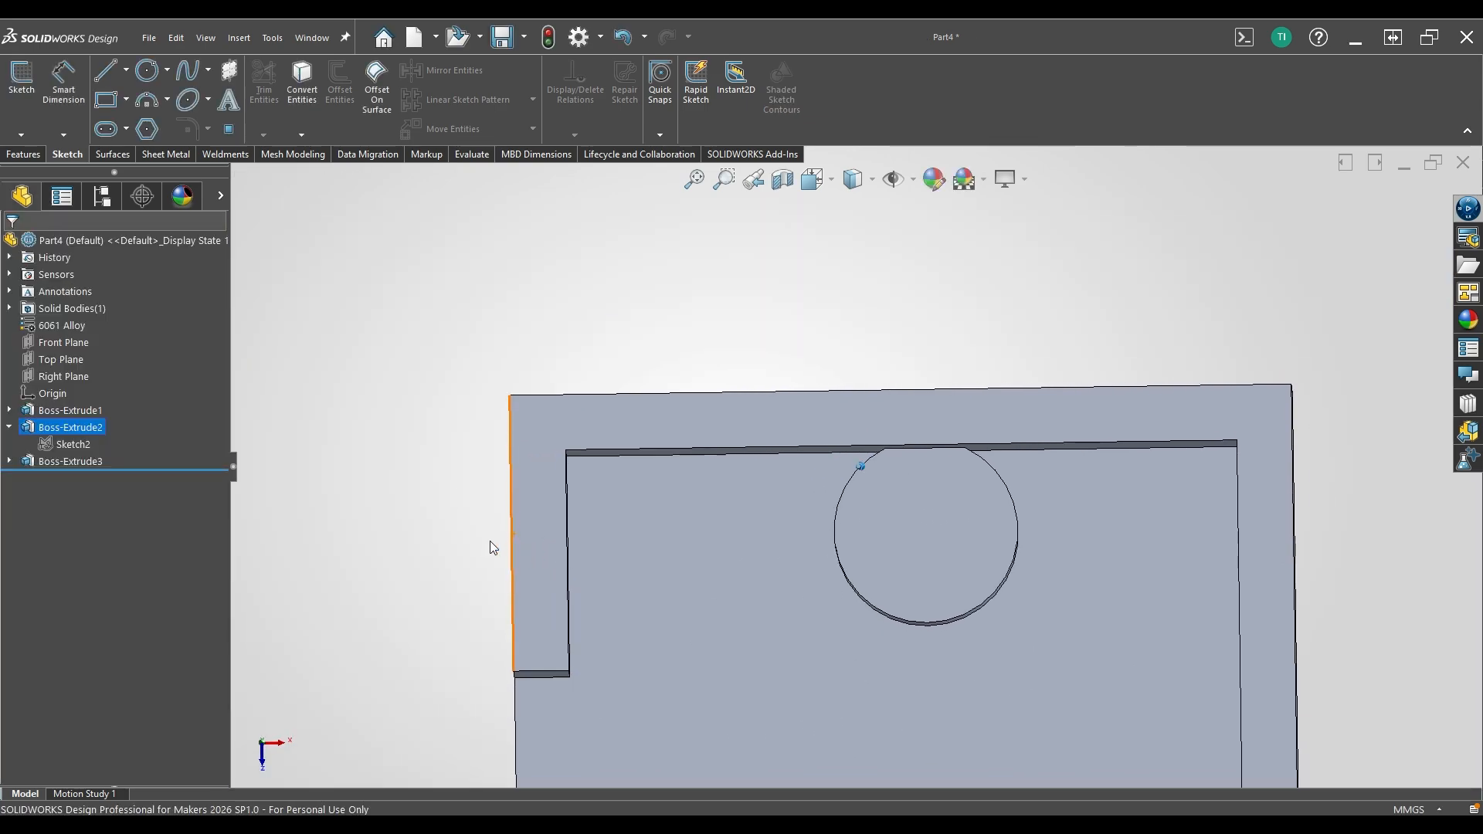
Start another boss extrusion from the shared sketch with a blind depth of 17 mm.
left_click(8, 461)
left_click(67, 478)
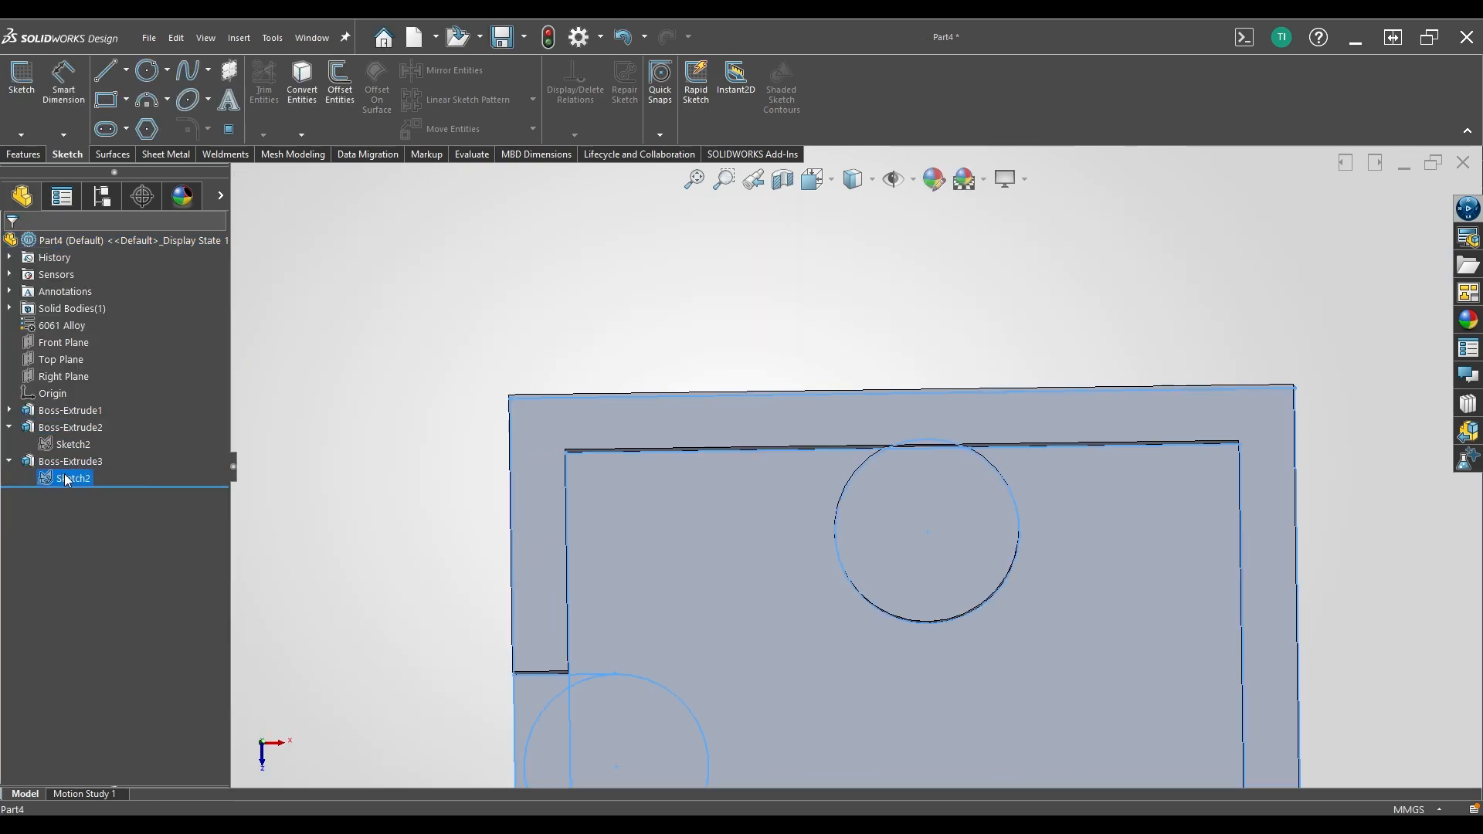
key("s")
left_click(136, 503)
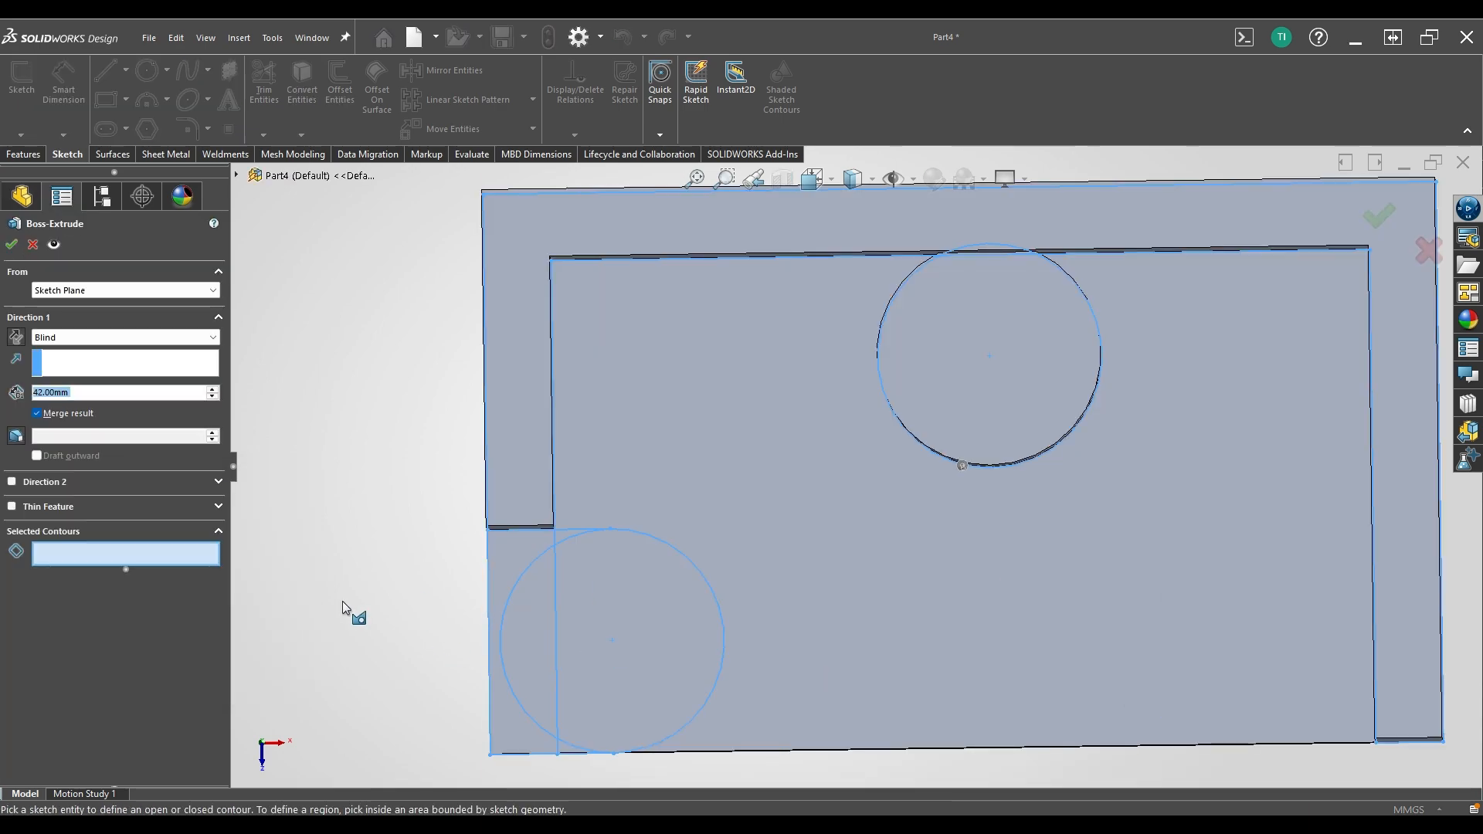
type("17")
key("Return")
left_click(558, 538)
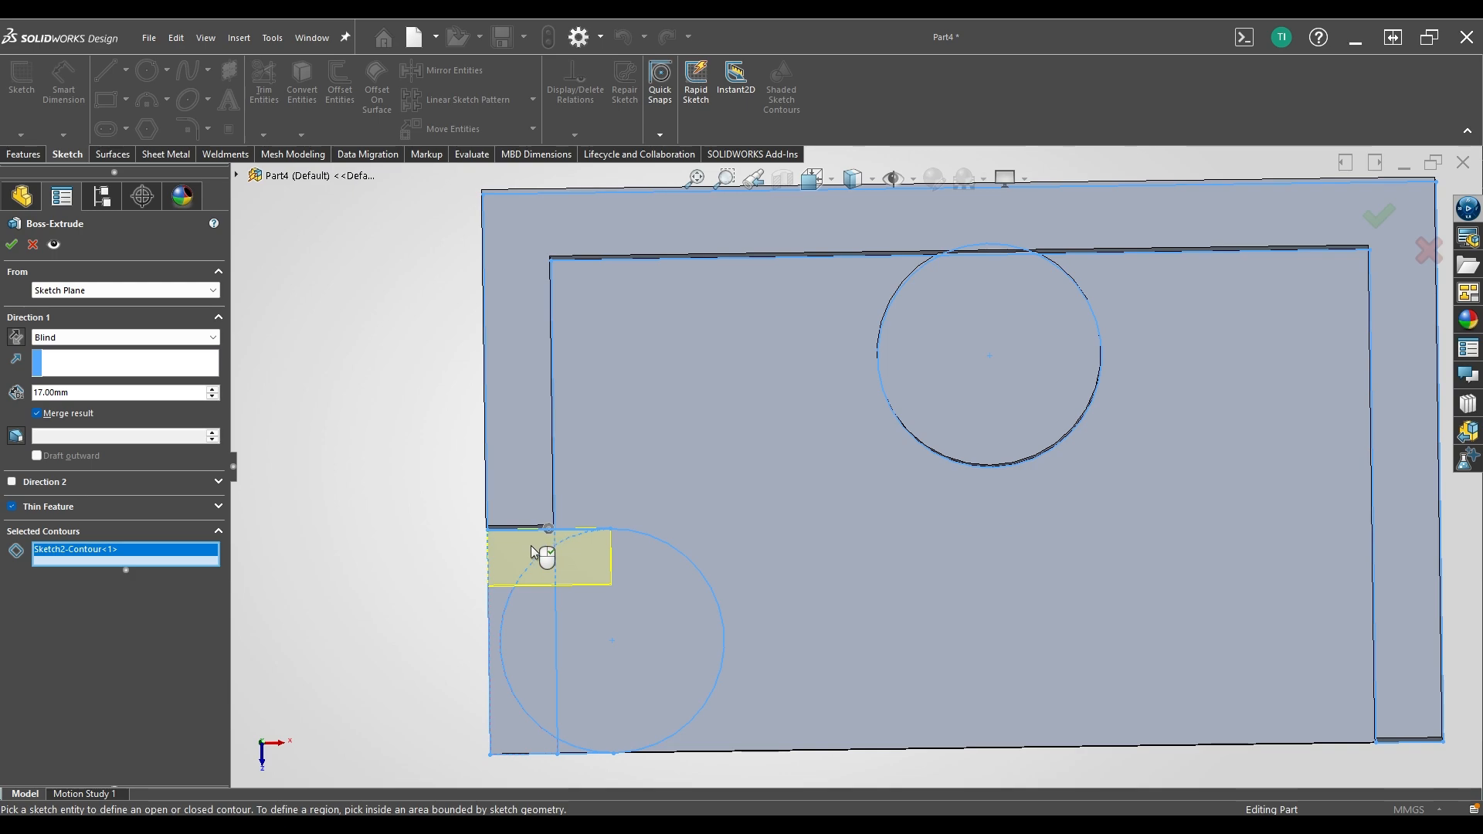
scroll(526, 554, "down", 3)
left_click(664, 676)
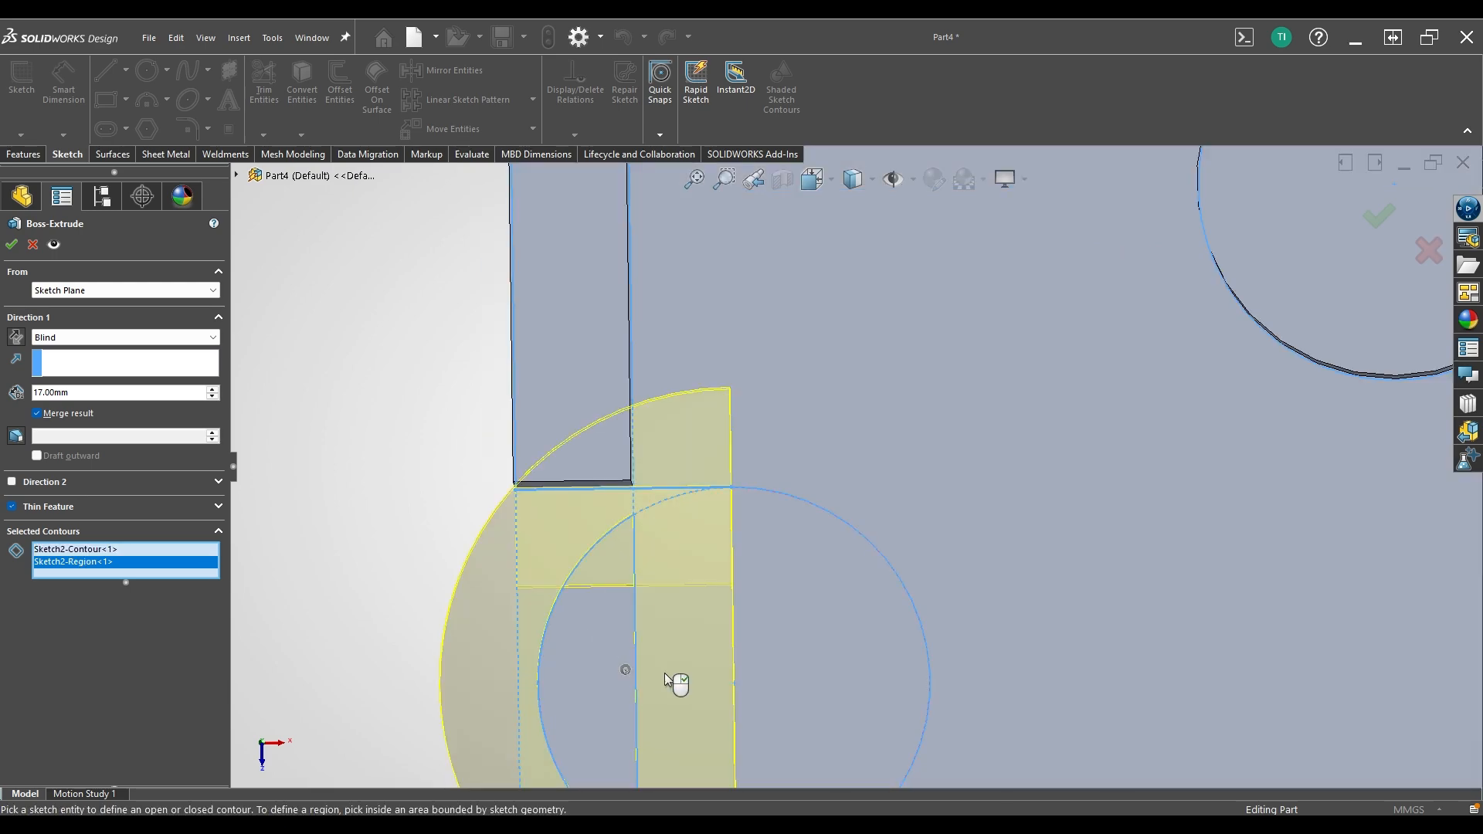
left_click(592, 683)
middle_click_drag(692, 679, 574, 623)
left_click(109, 547)
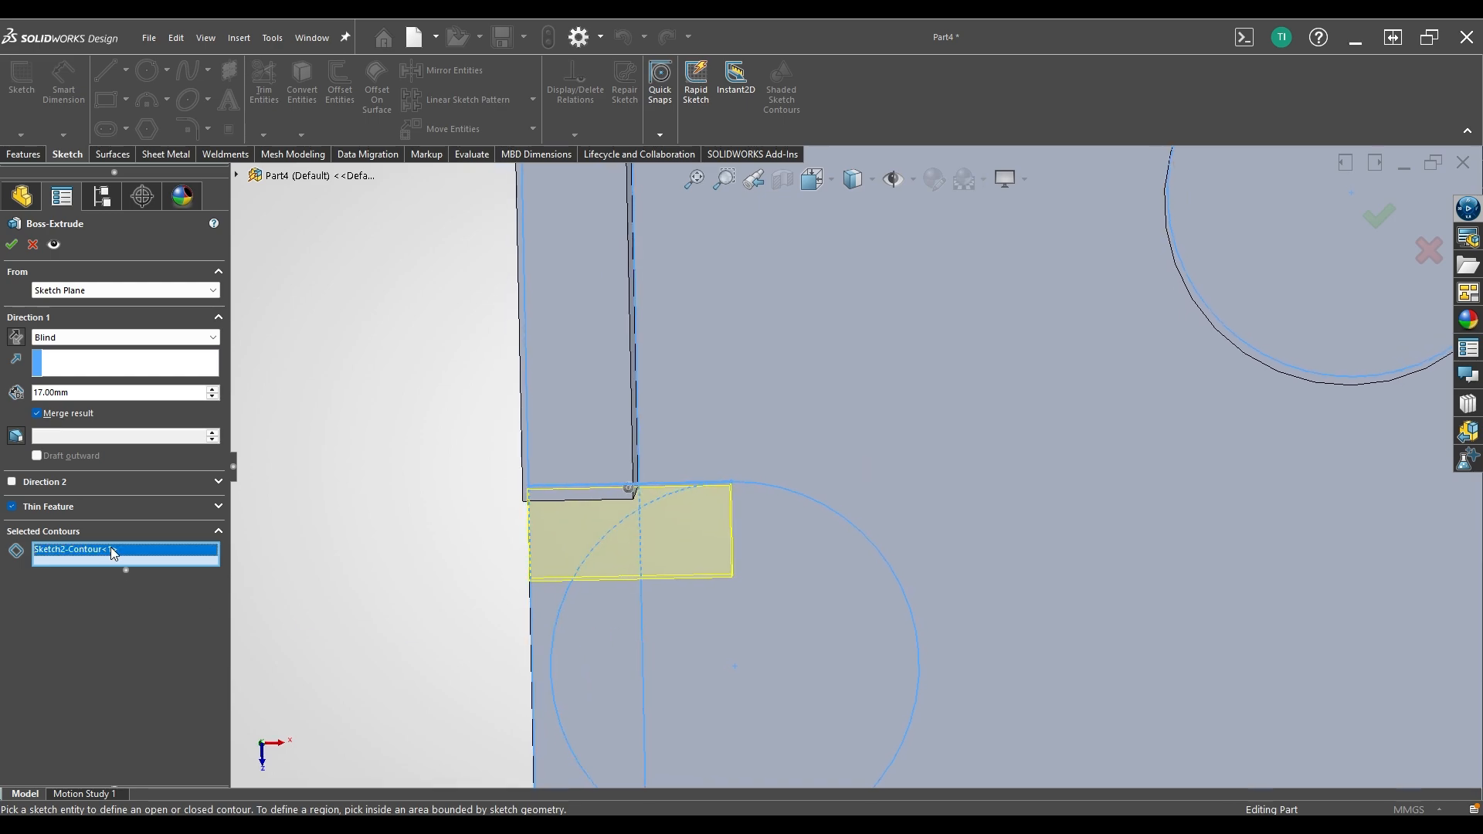
key("Delete")
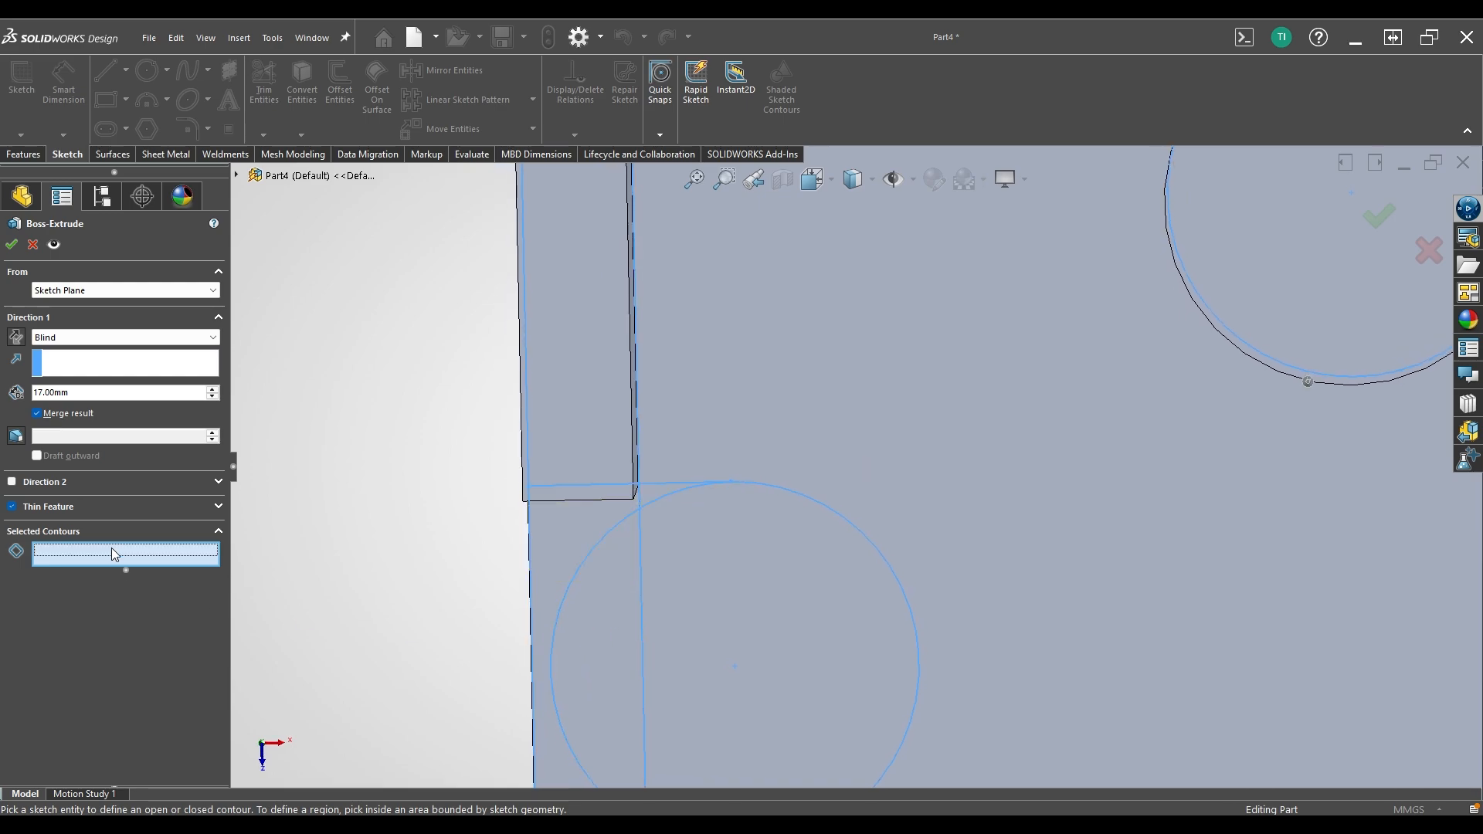
Extrude the corner circle's regions and the adjoining areas out to the plate's corner 17 mm as a solid pad without a thin feature.
left_click(649, 493)
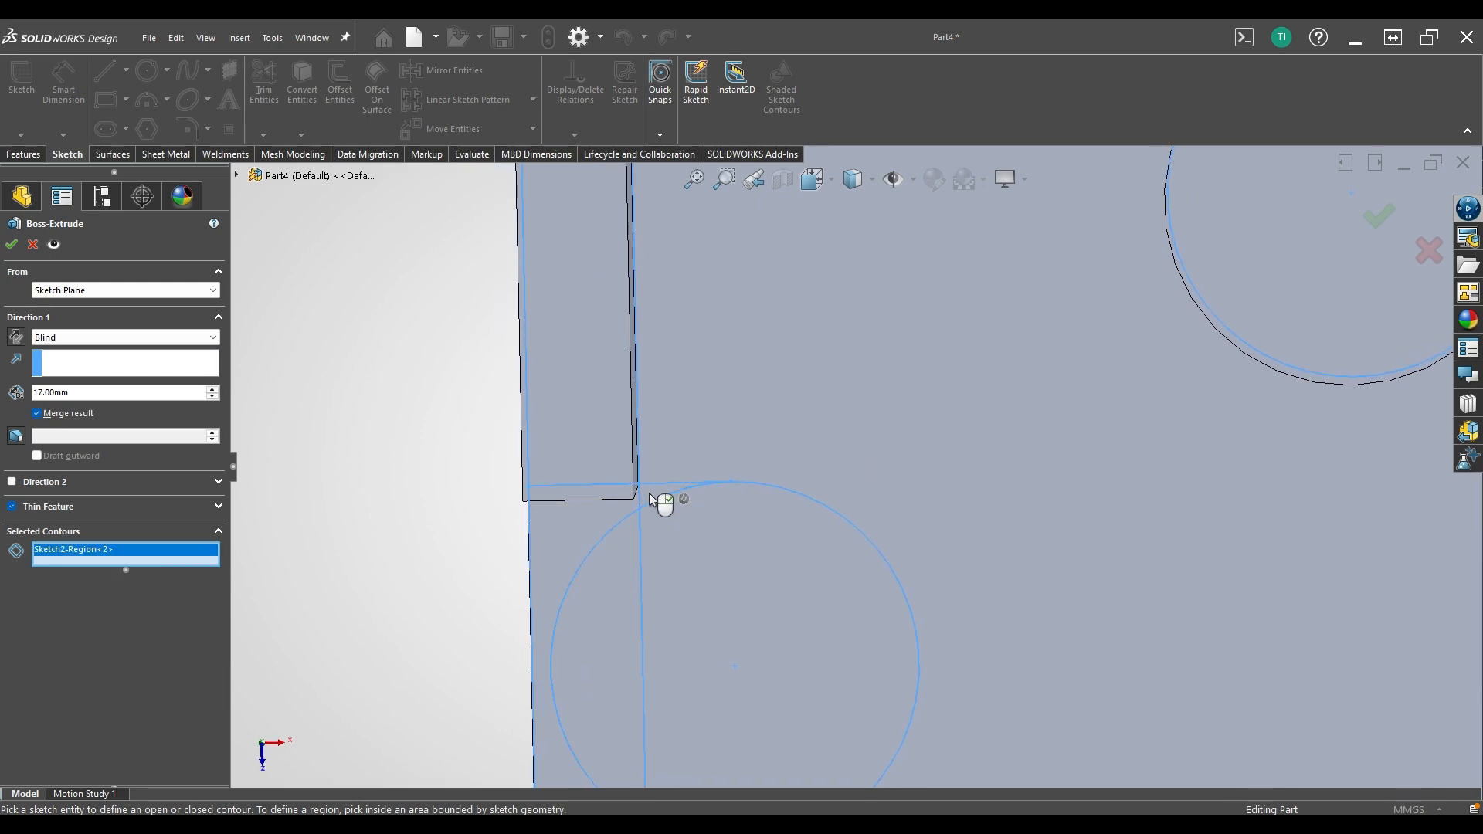
left_click(596, 533)
left_click(683, 595)
left_click(544, 726)
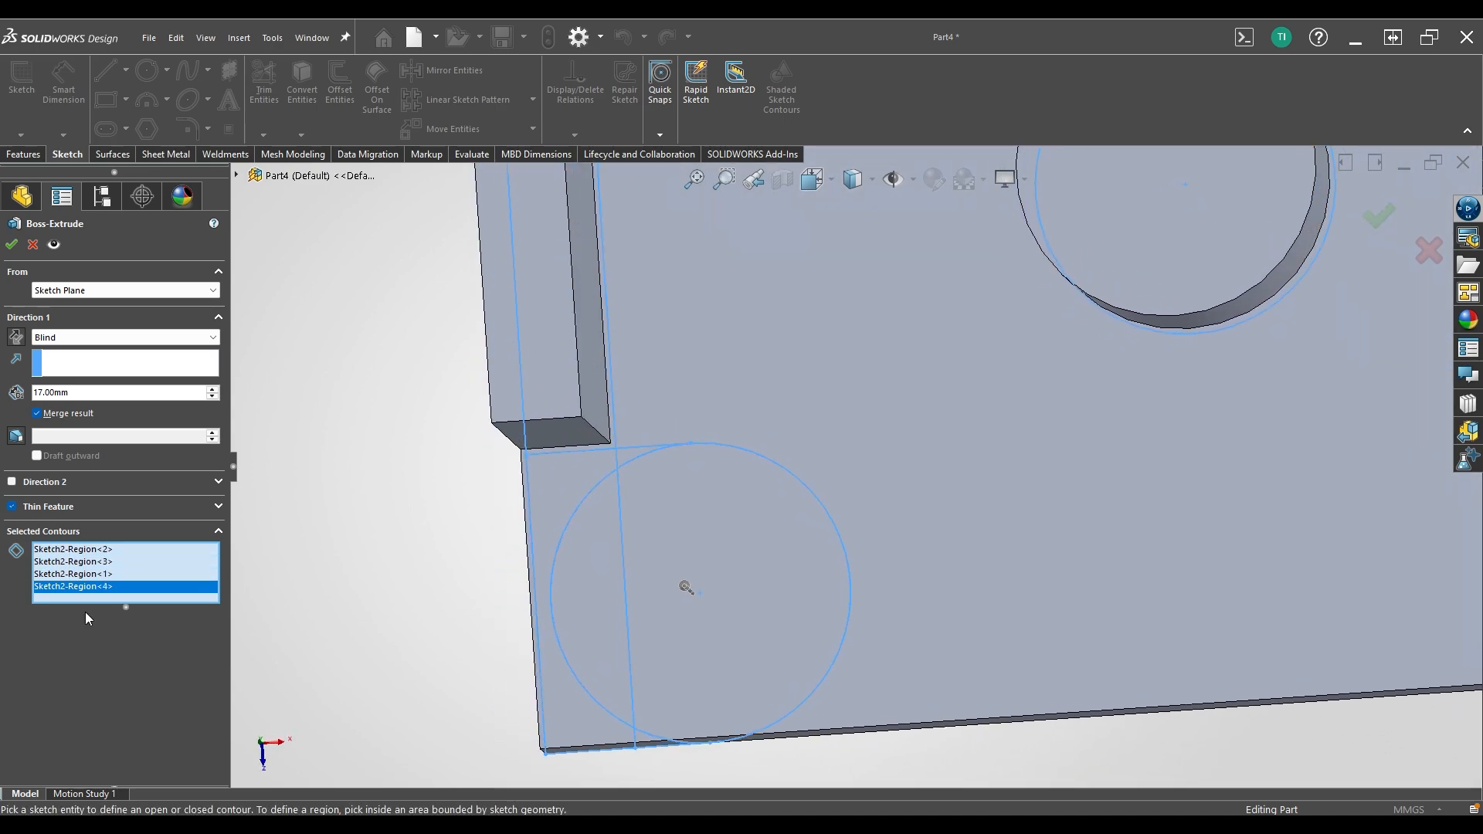
left_click(11, 507)
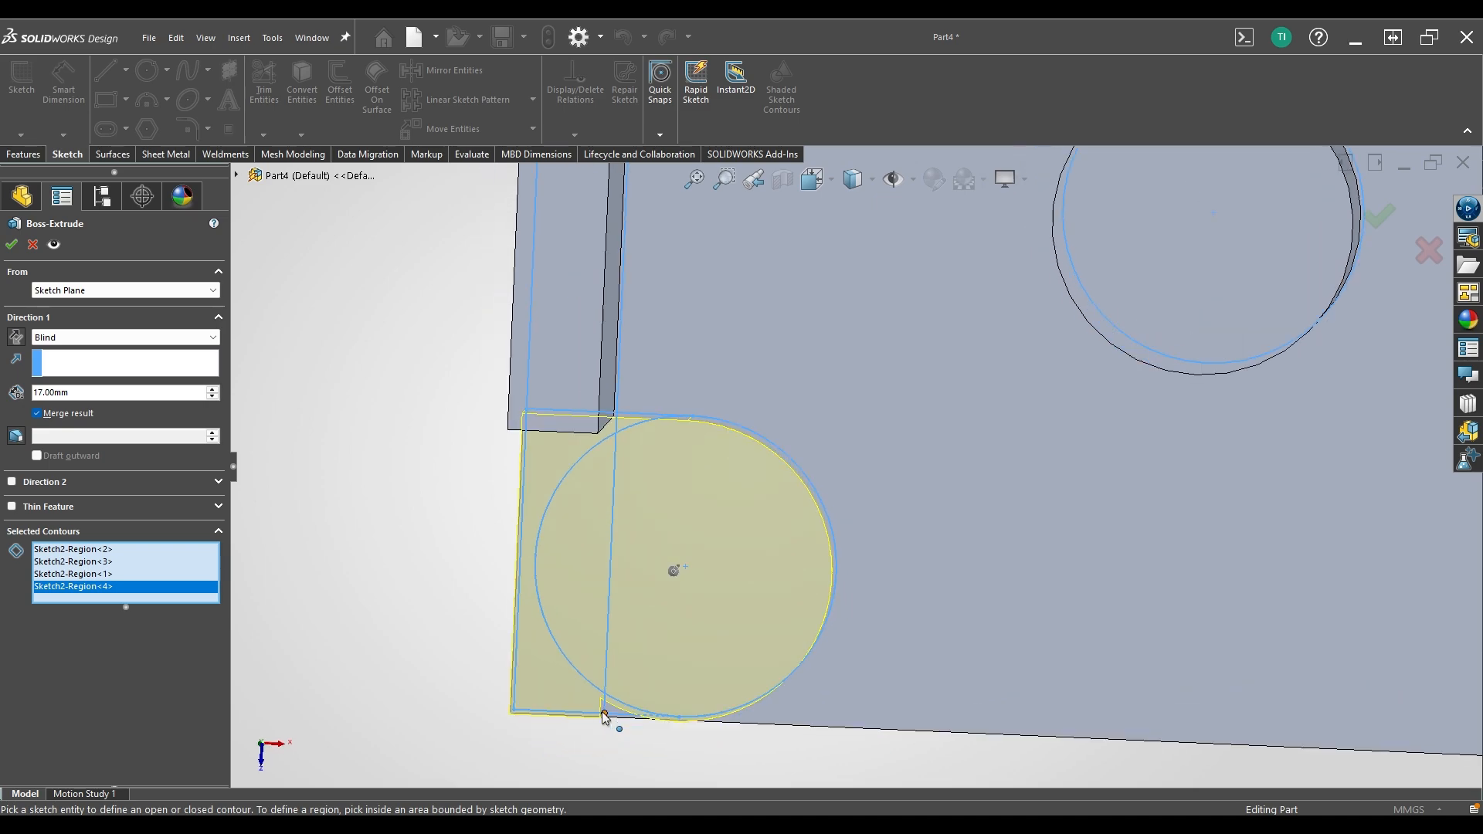
left_click(670, 648)
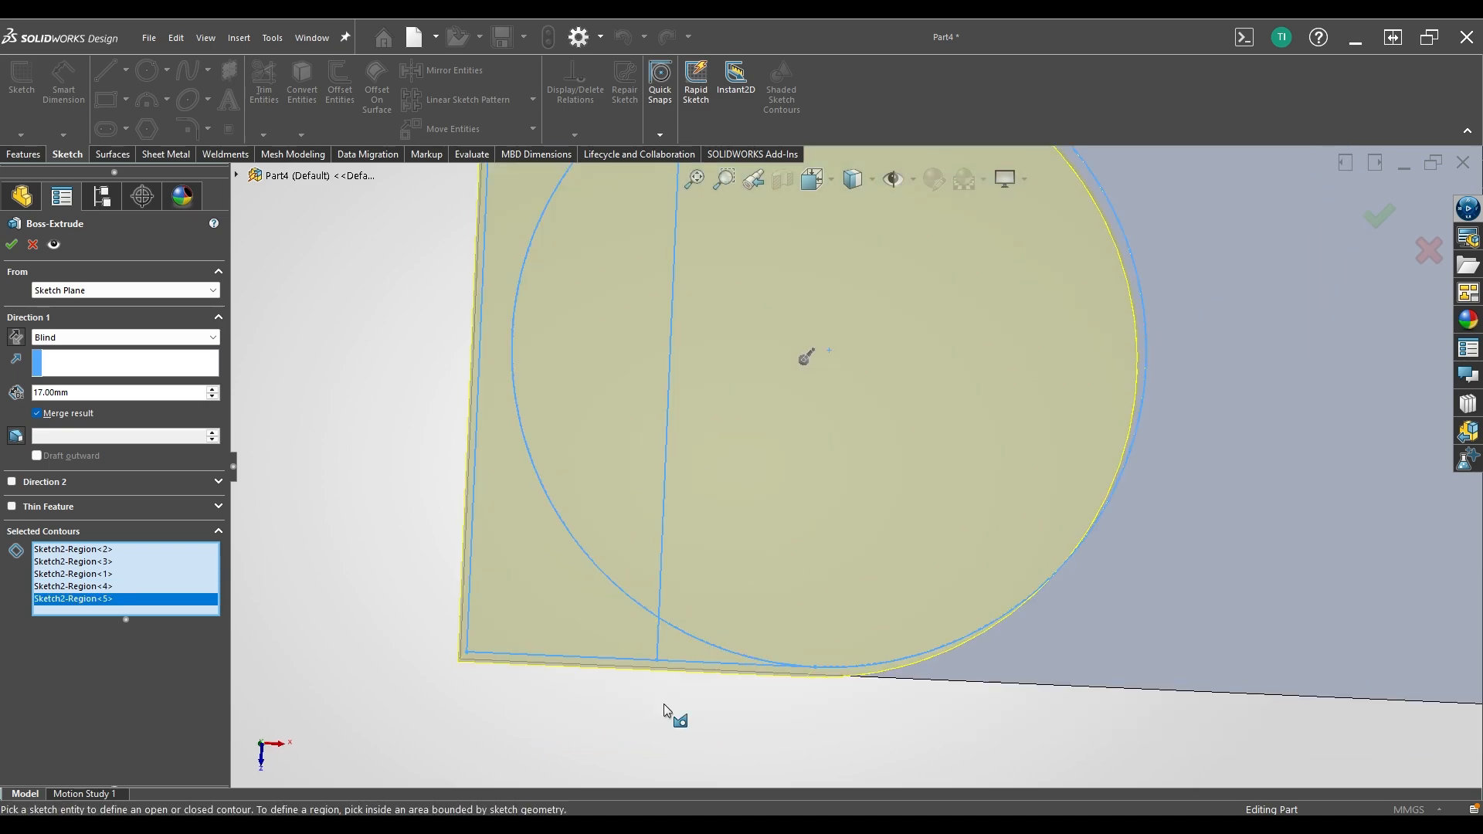
key("Return")
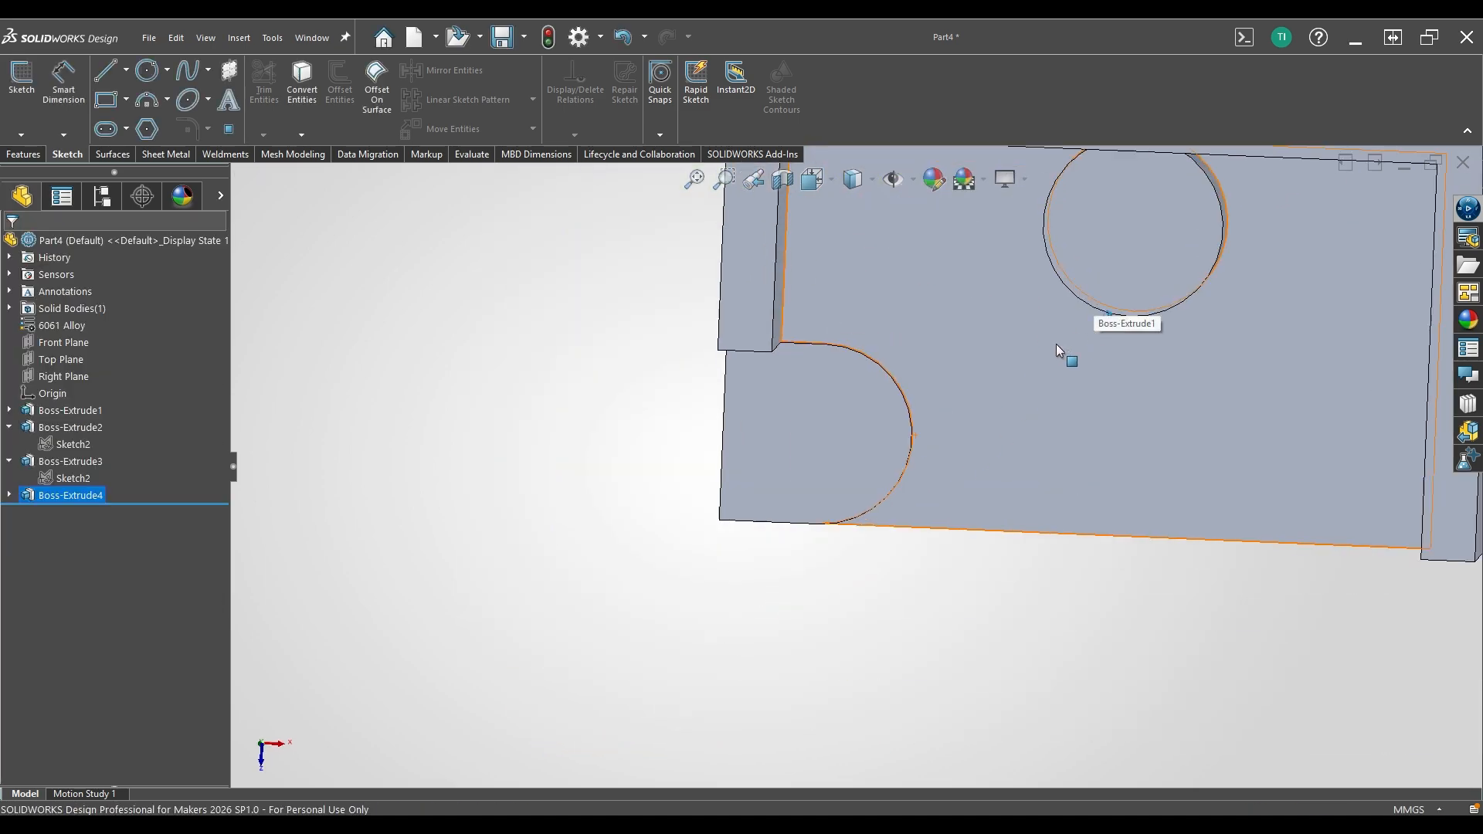
Set up a symmetric 16 mm fillet on both edges where the 42 mm cylinder meets the wall.
key("s")
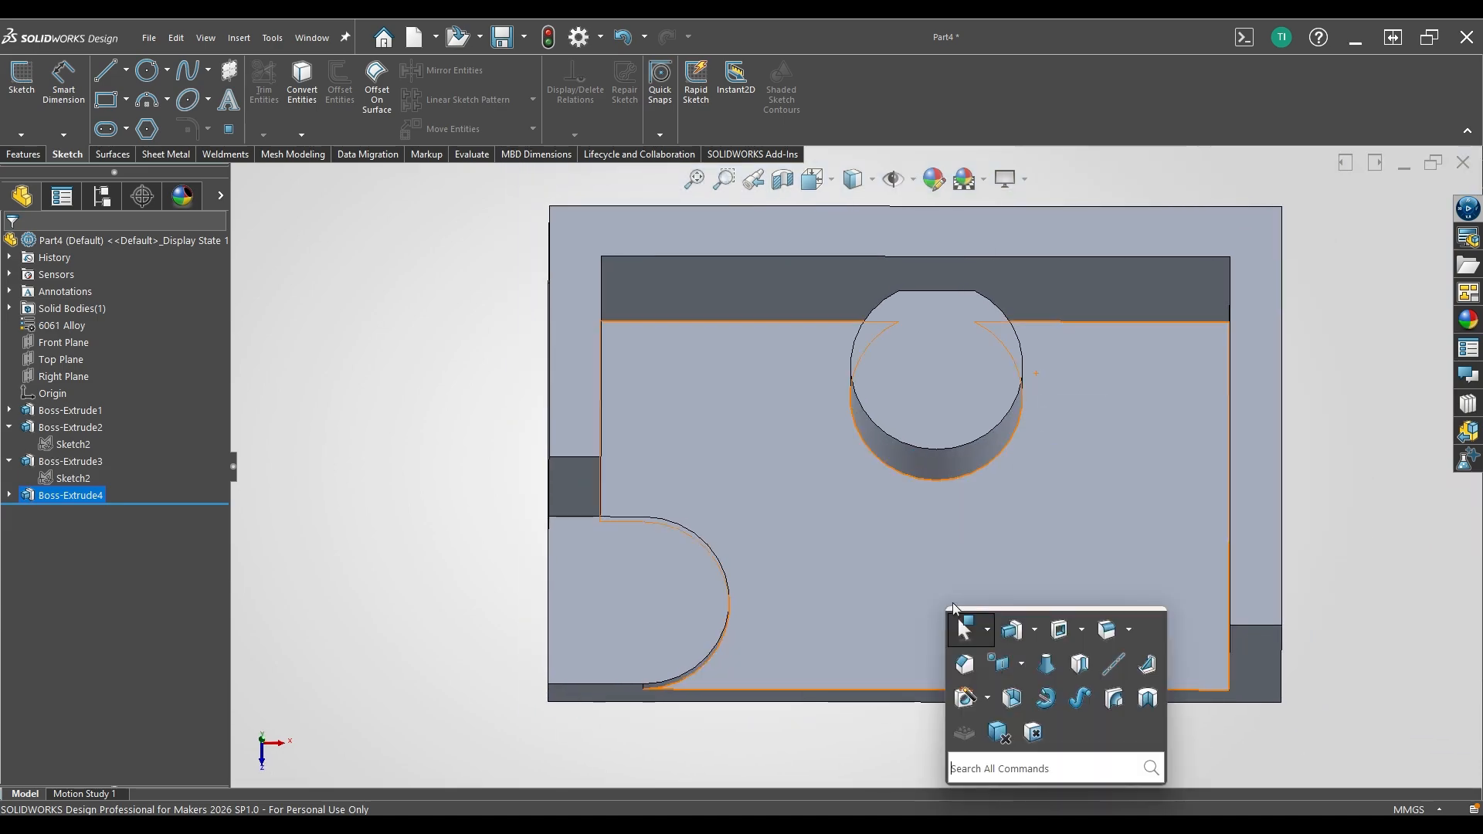
left_click(1107, 632)
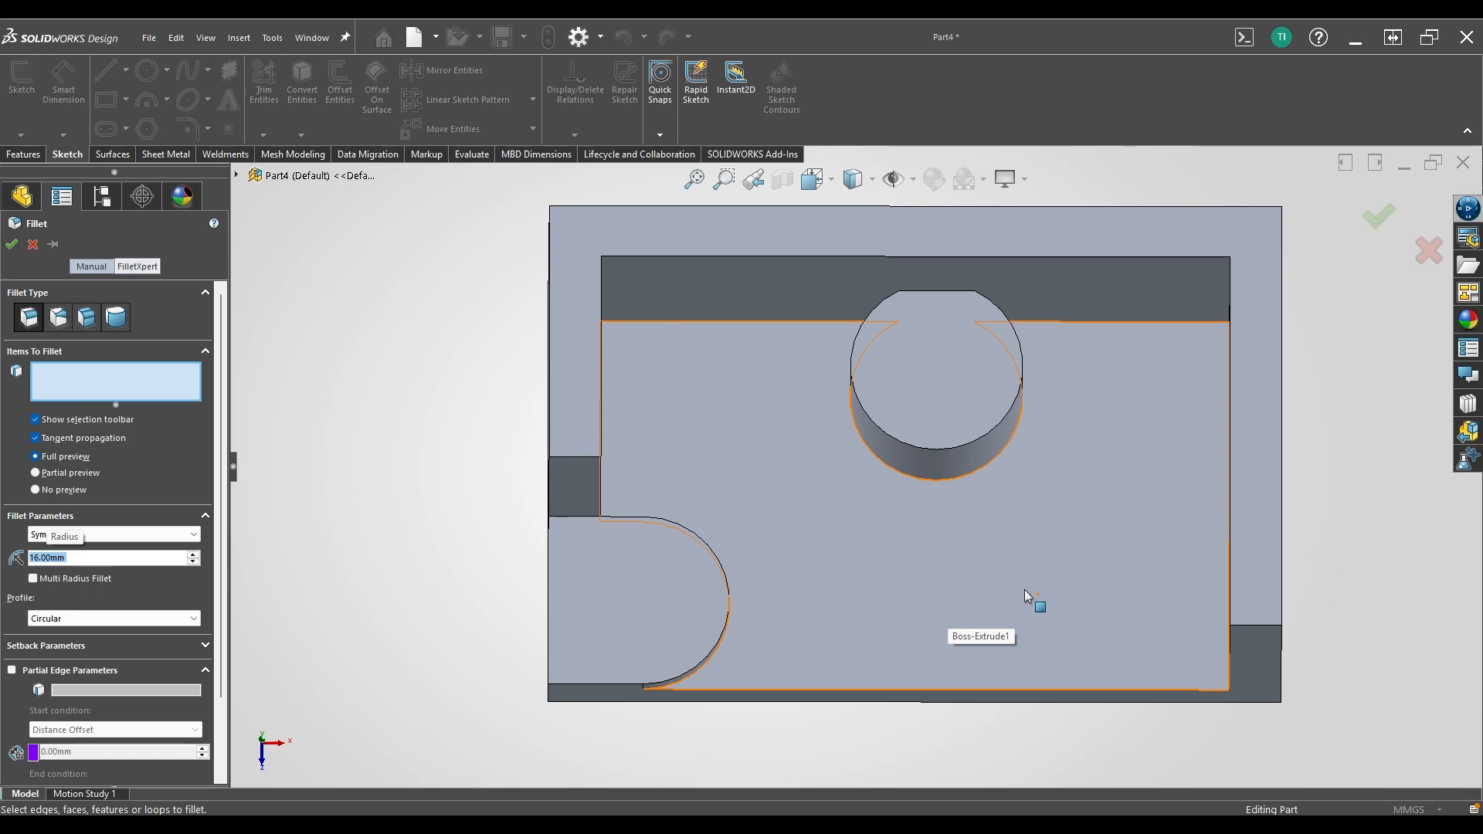
middle_click_drag(1017, 585, 986, 331)
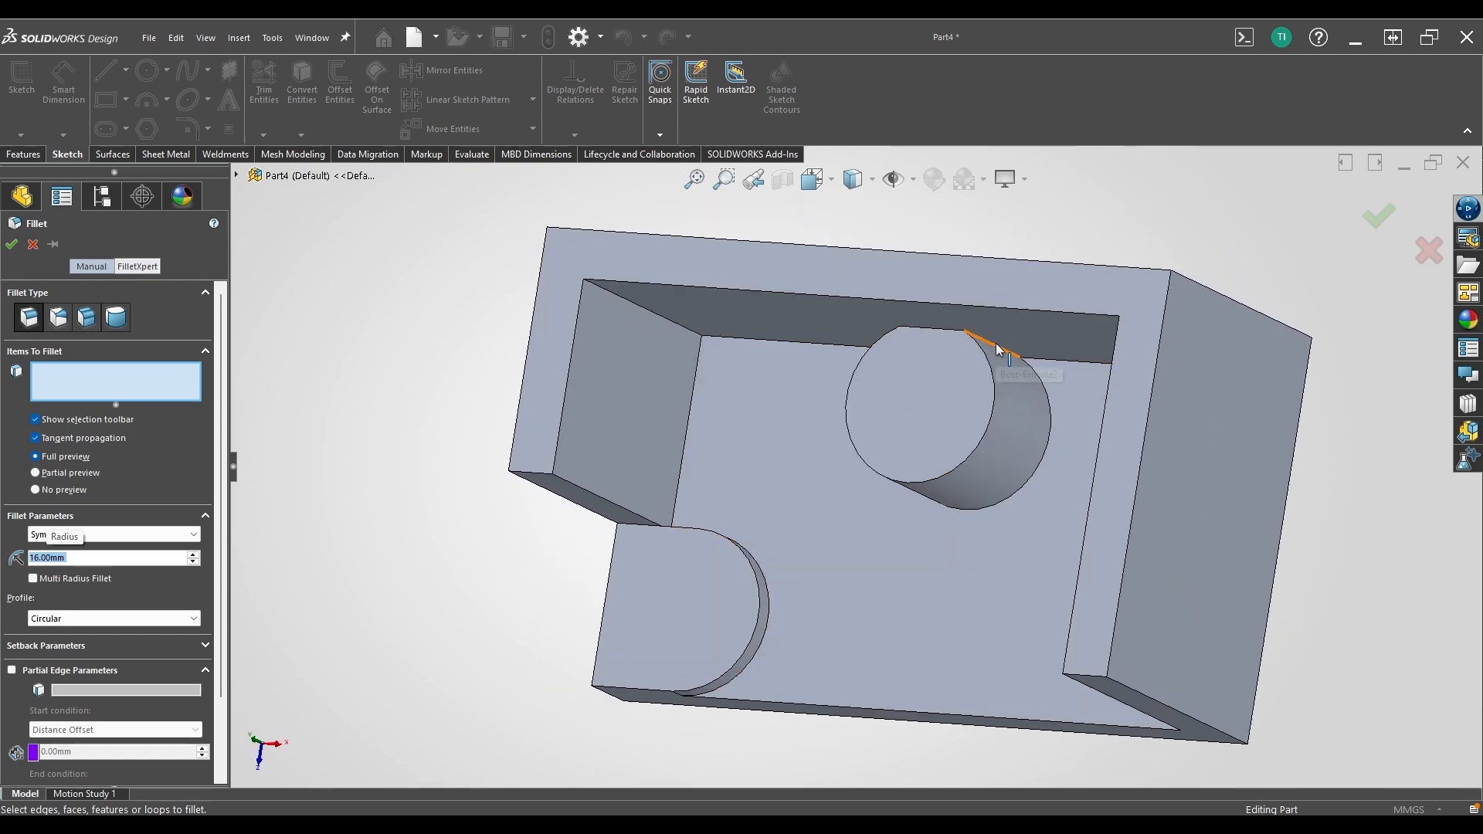
left_click(1007, 380)
middle_click_drag(1006, 381, 808, 475)
left_click(834, 471)
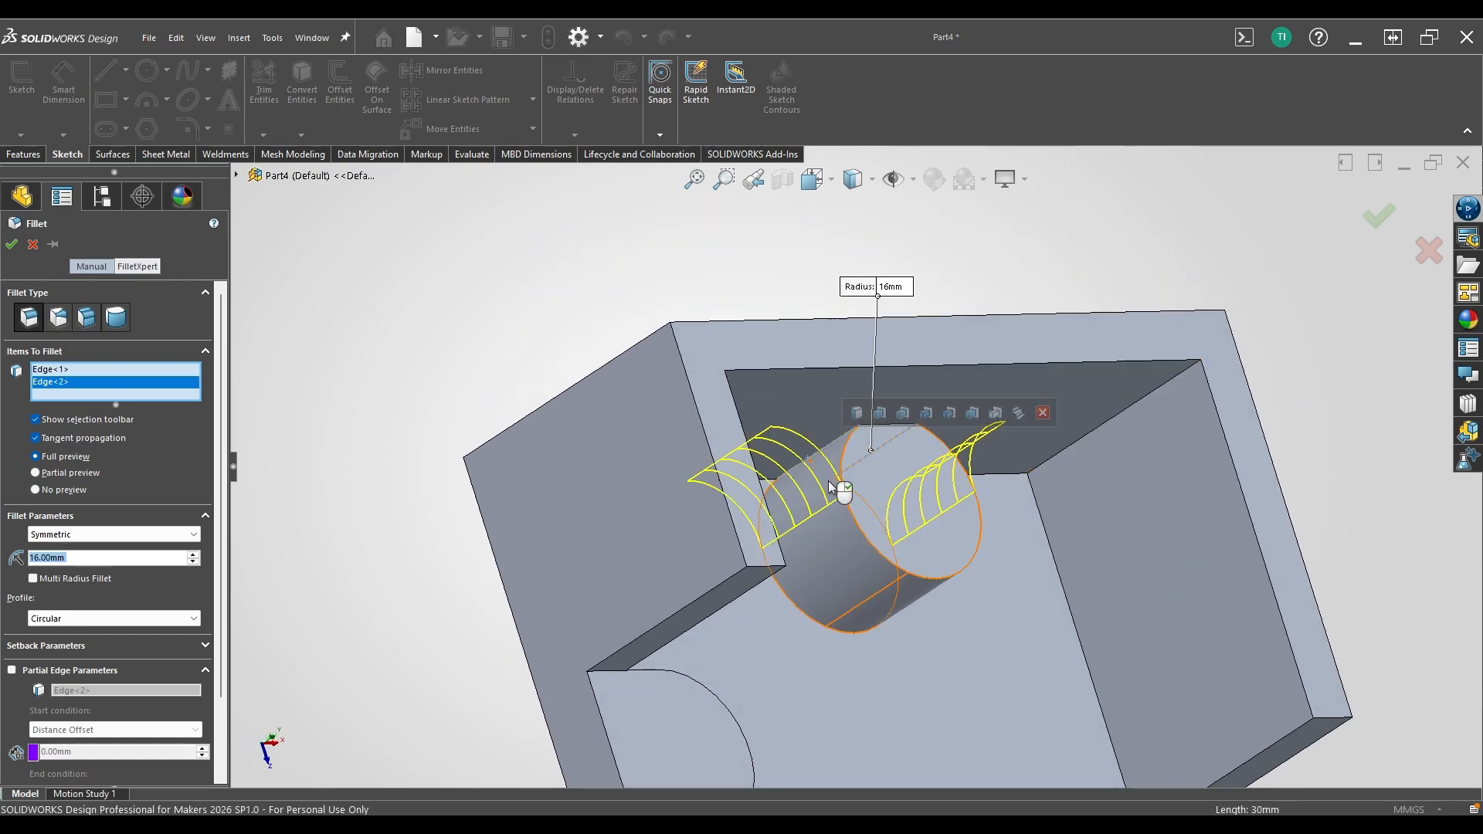
Include the edge where the corner pad meets the wall's end in the 16 mm fillet and apply it.
middle_click_drag(730, 647, 805, 523)
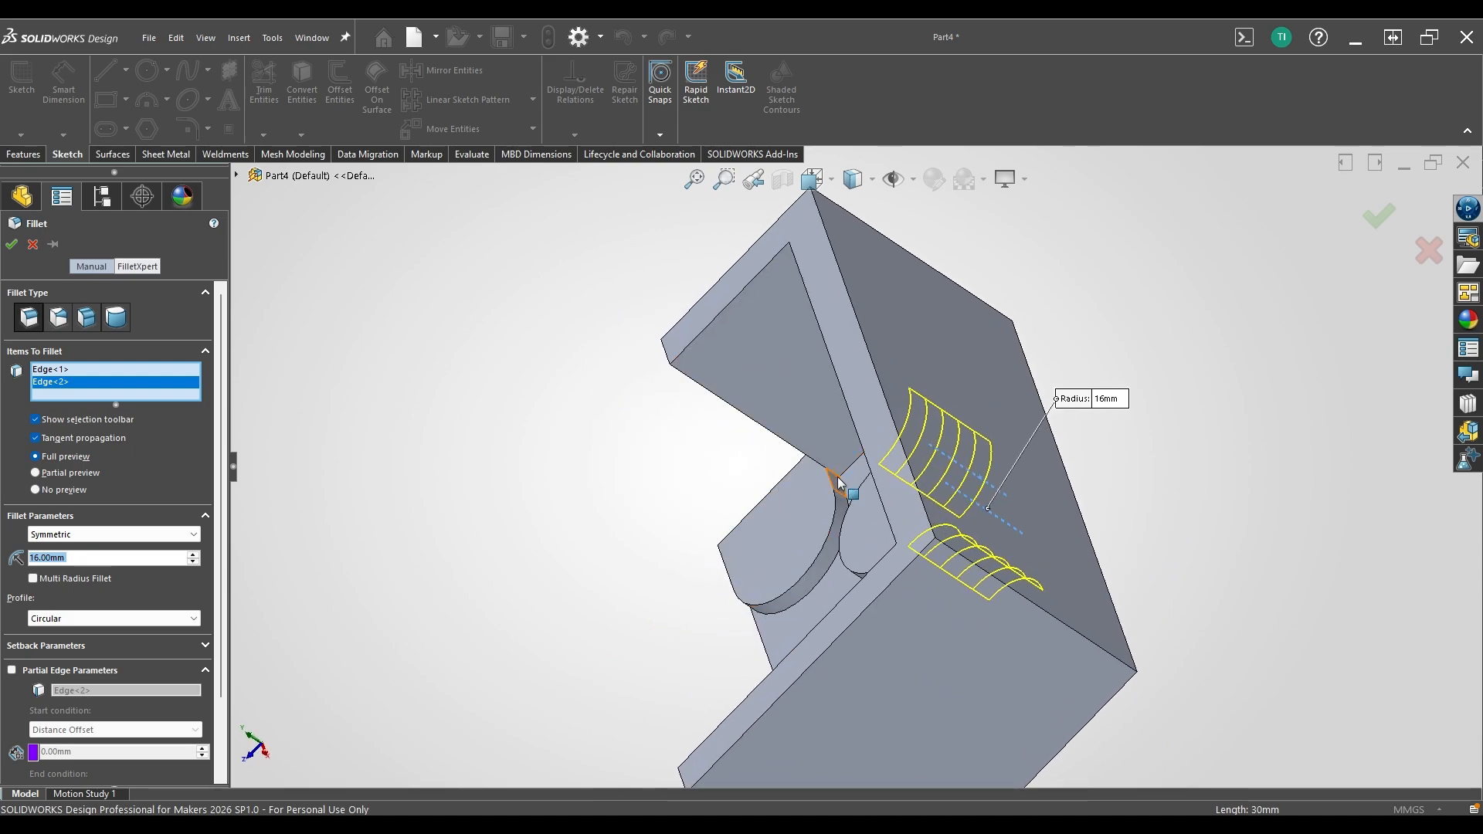
scroll(840, 480, "down", 5)
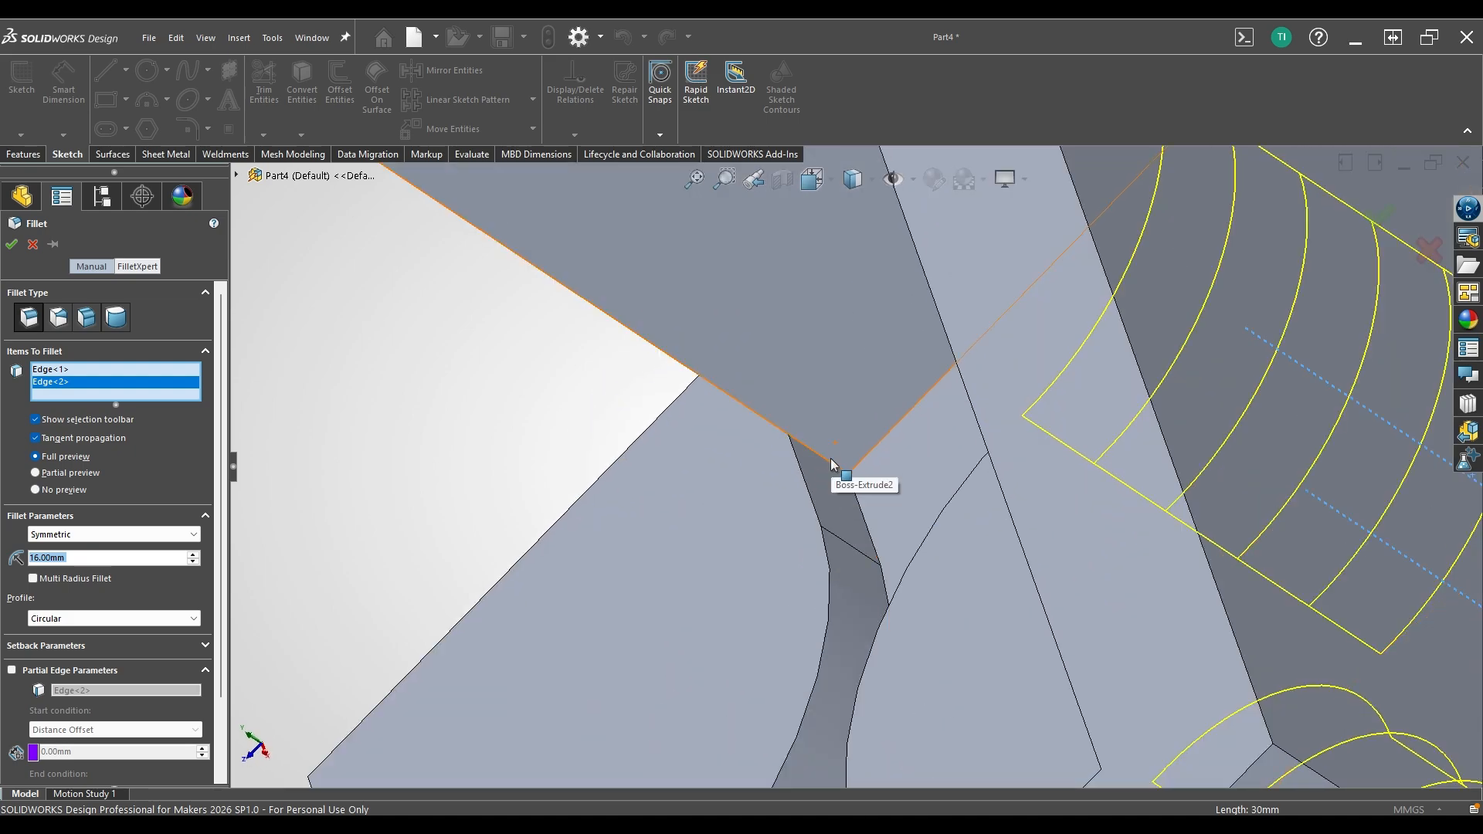
left_click(831, 462)
right_click(817, 471)
scroll(818, 465, "up", 3)
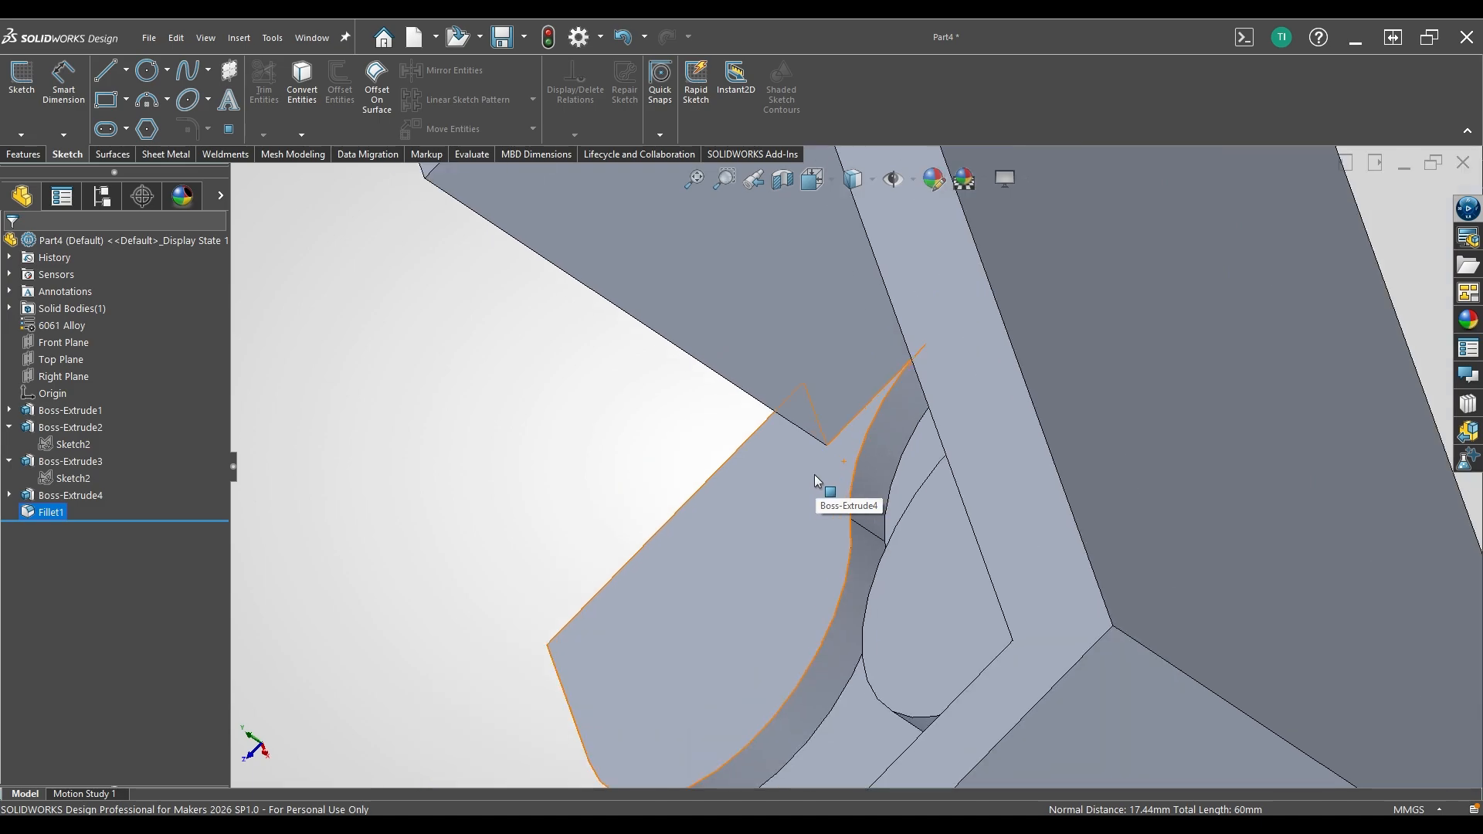
Fillet the two vertical inside corners of the wall with an 8 mm radius.
middle_click_drag(815, 475, 982, 584)
scroll(853, 488, "up", 3)
key("s")
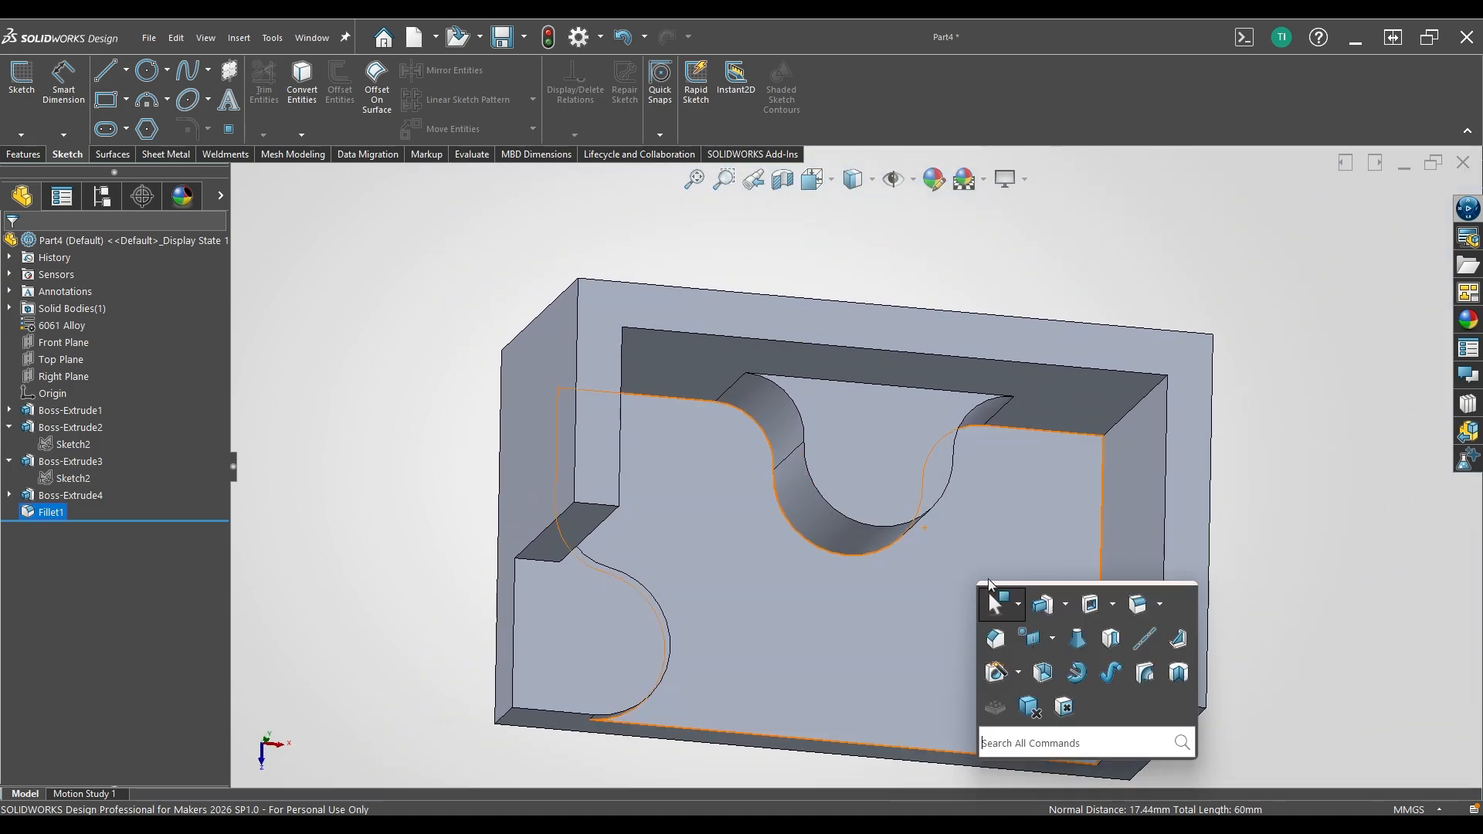
left_click(1122, 603)
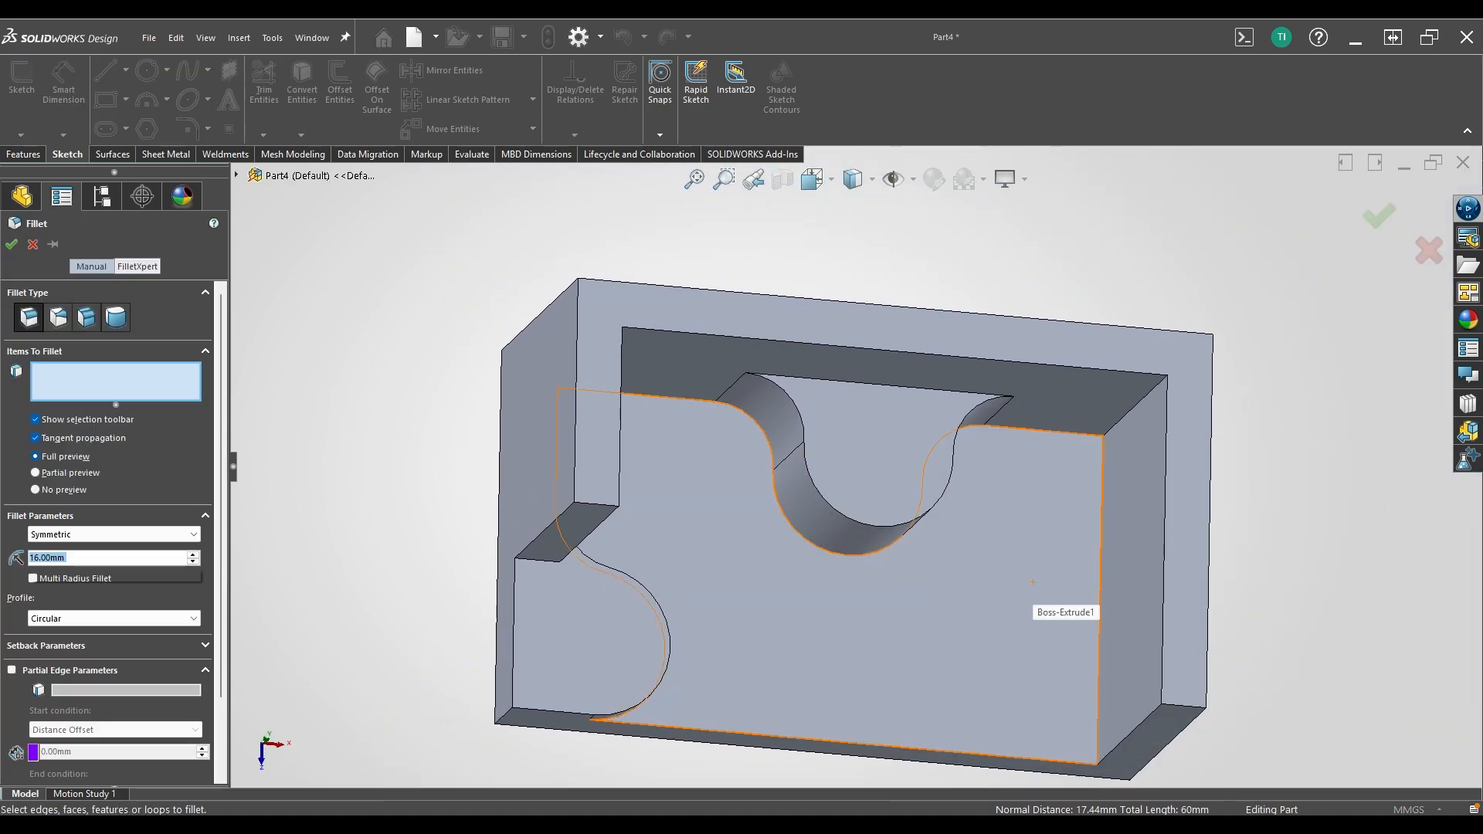
left_click(1125, 415)
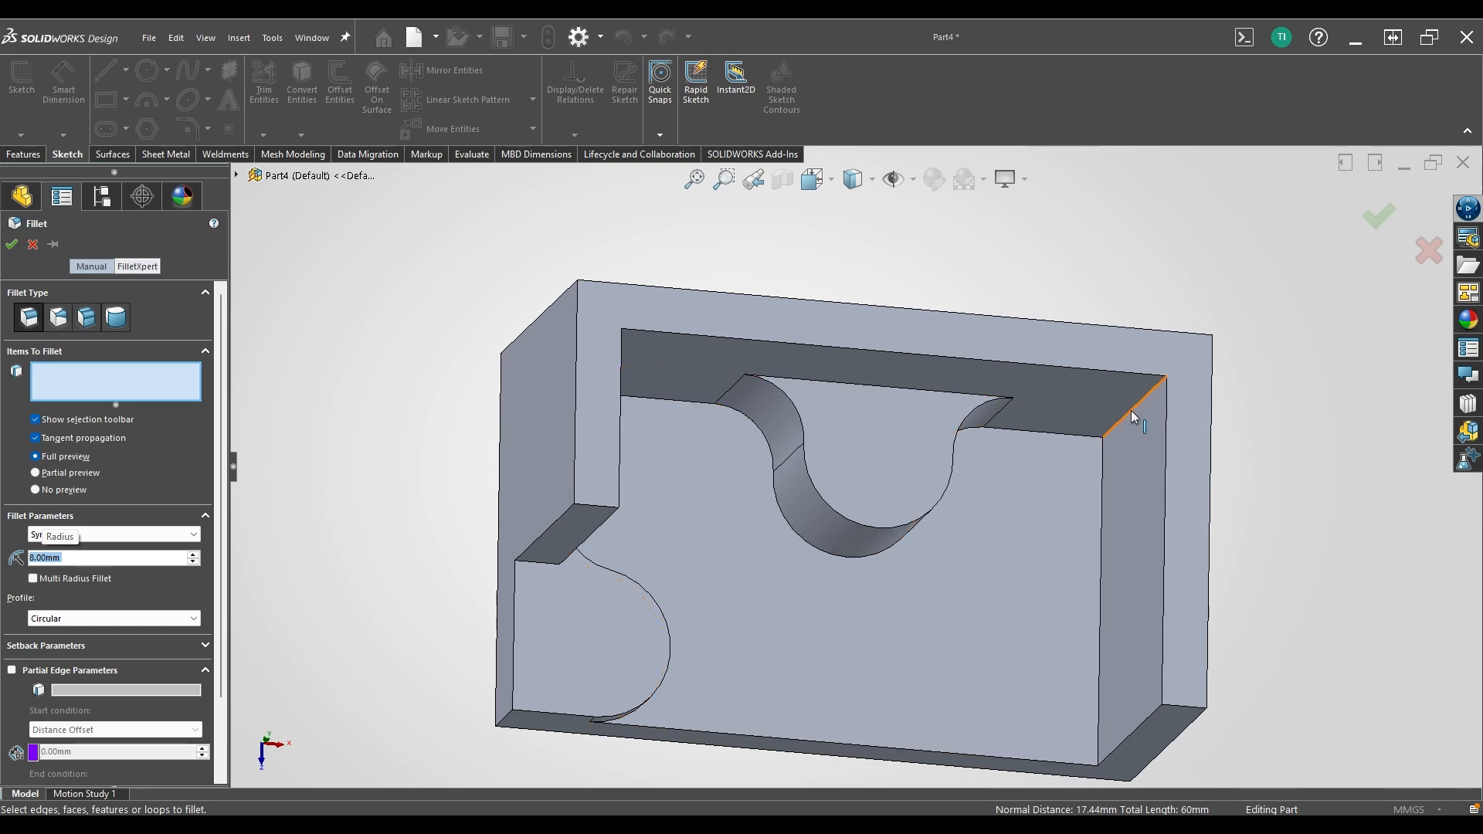
middle_click_drag(1125, 415, 640, 387)
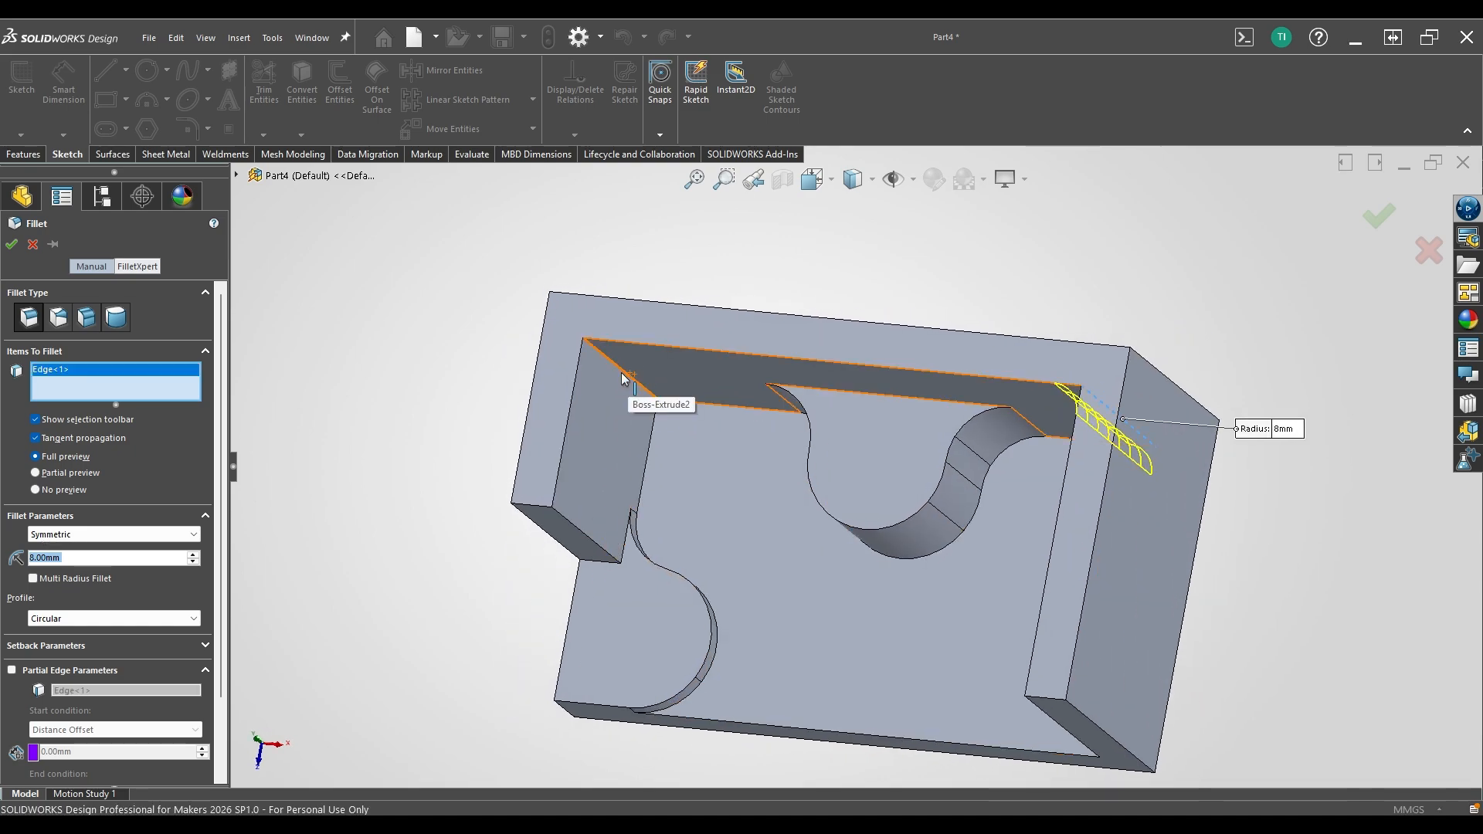
left_click(614, 375)
key("Return")
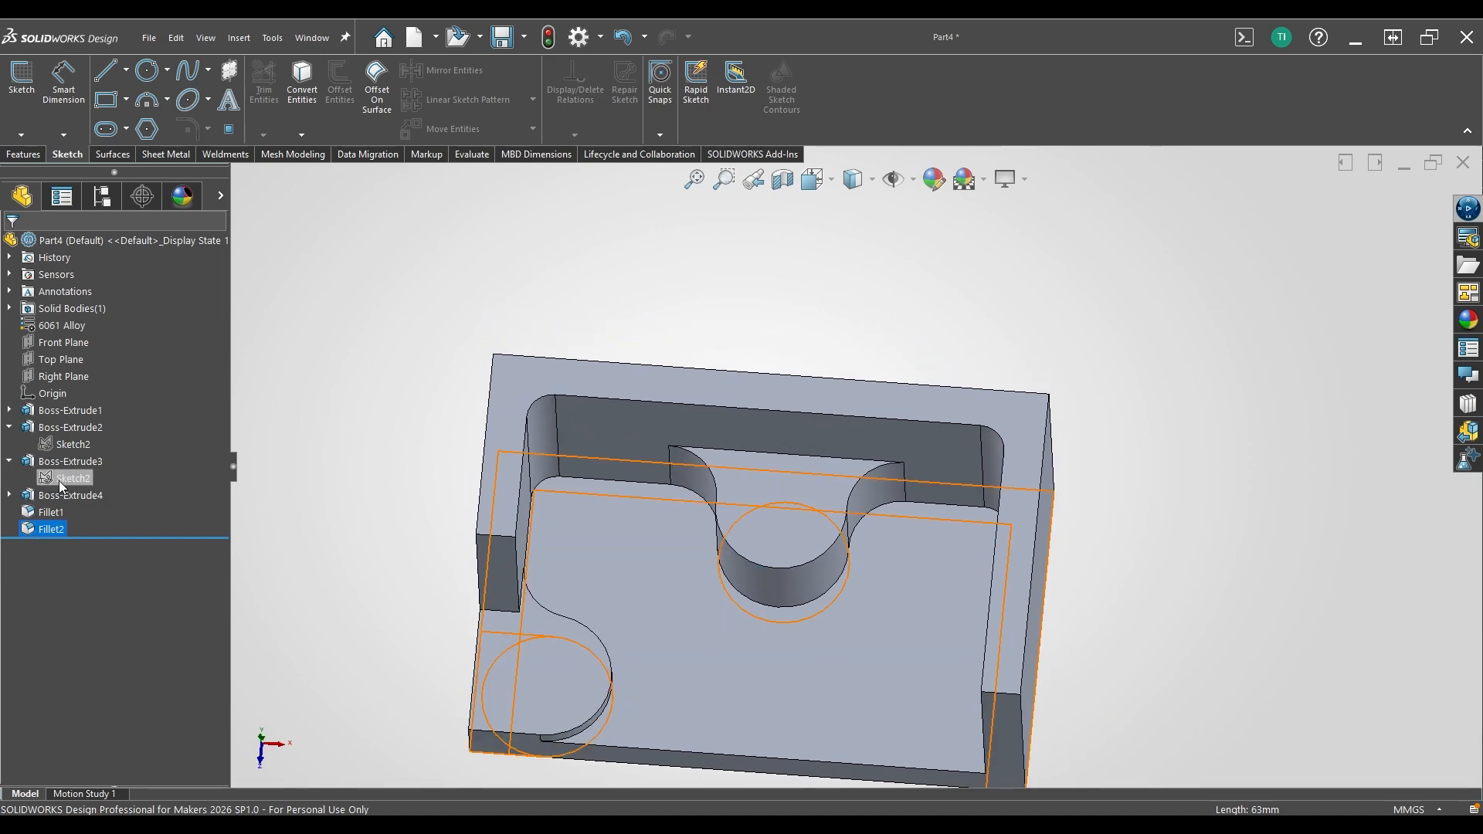
Show the shared sketch and start a Hole Wizard countersunk hole with a 9 mm hole and 18 mm countersink diameter.
left_click(58, 479)
left_click(79, 455)
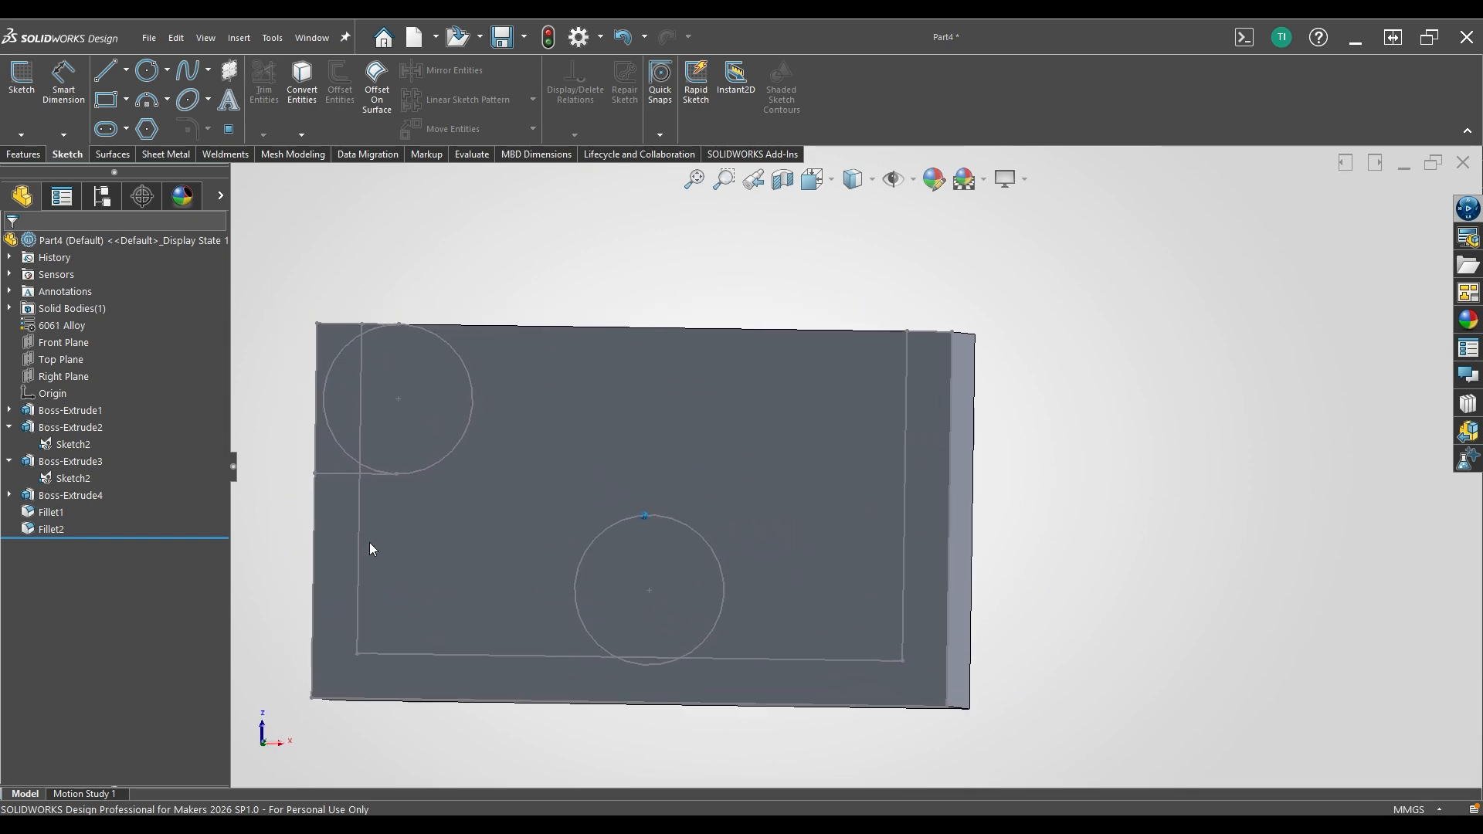
left_click(24, 154)
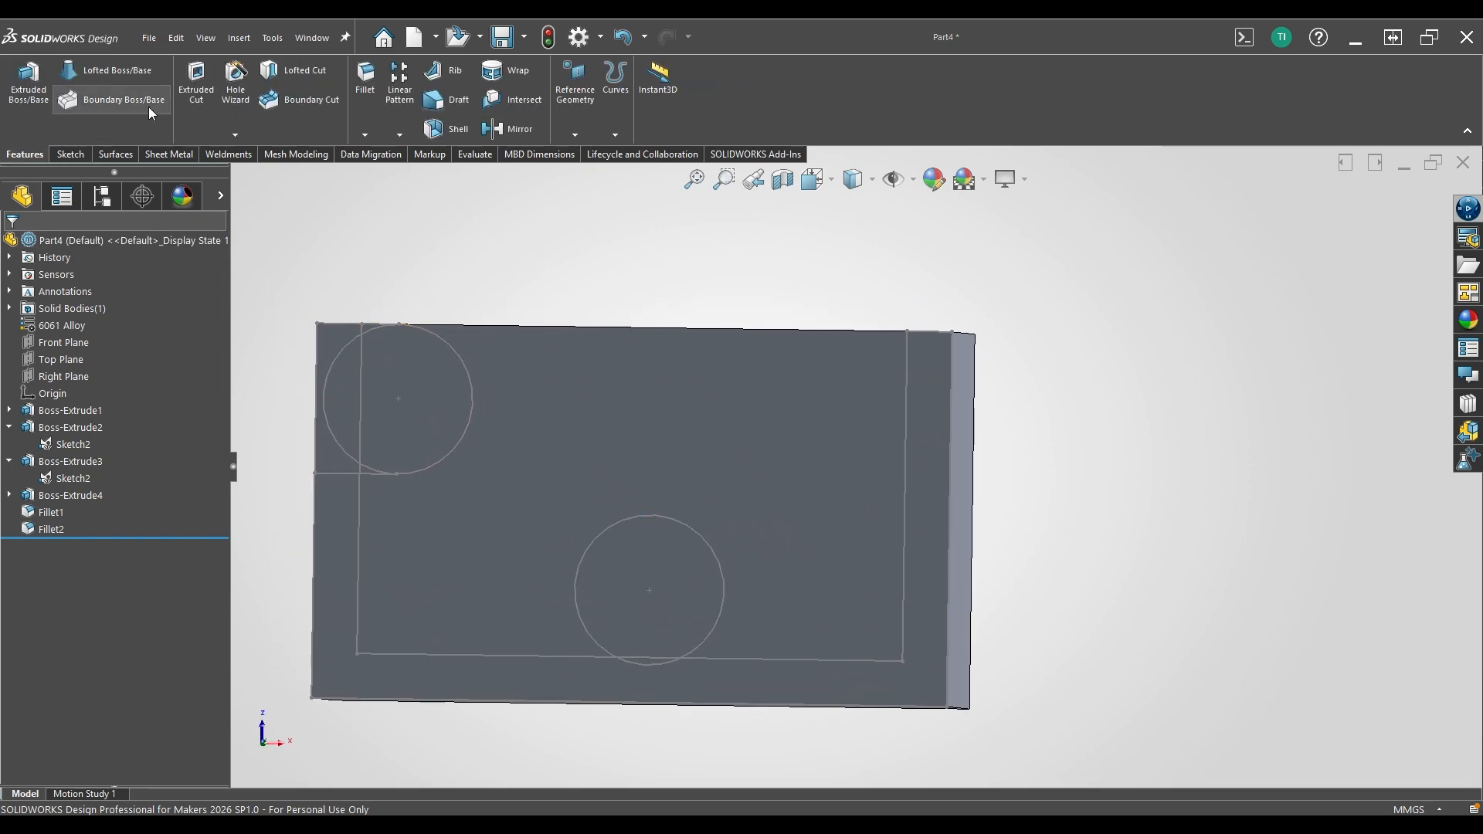
left_click(236, 81)
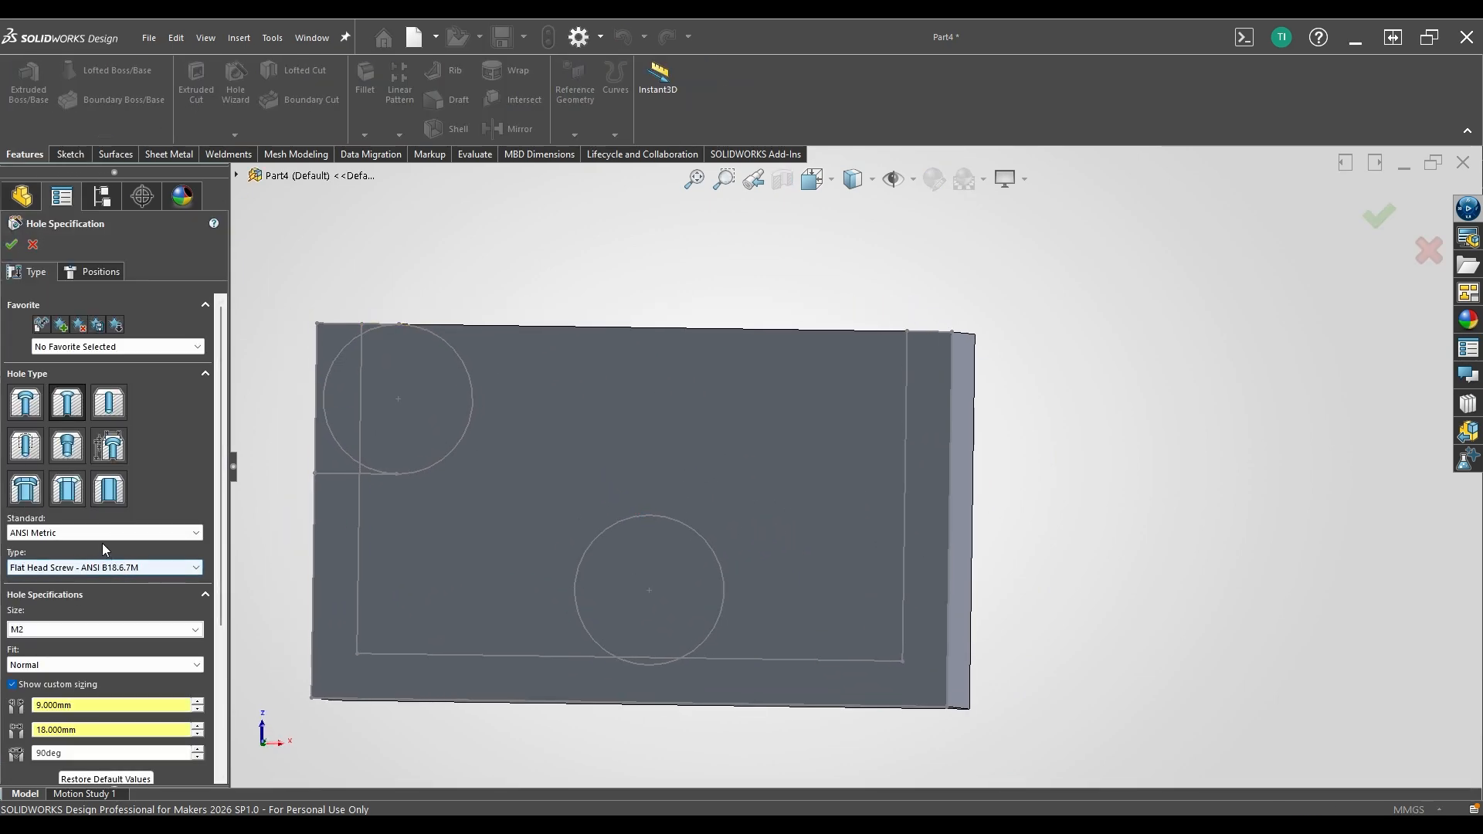
Place the countersunk holes on the plate's underside at the centres of both sketch circles.
left_click(91, 272)
left_click(404, 415)
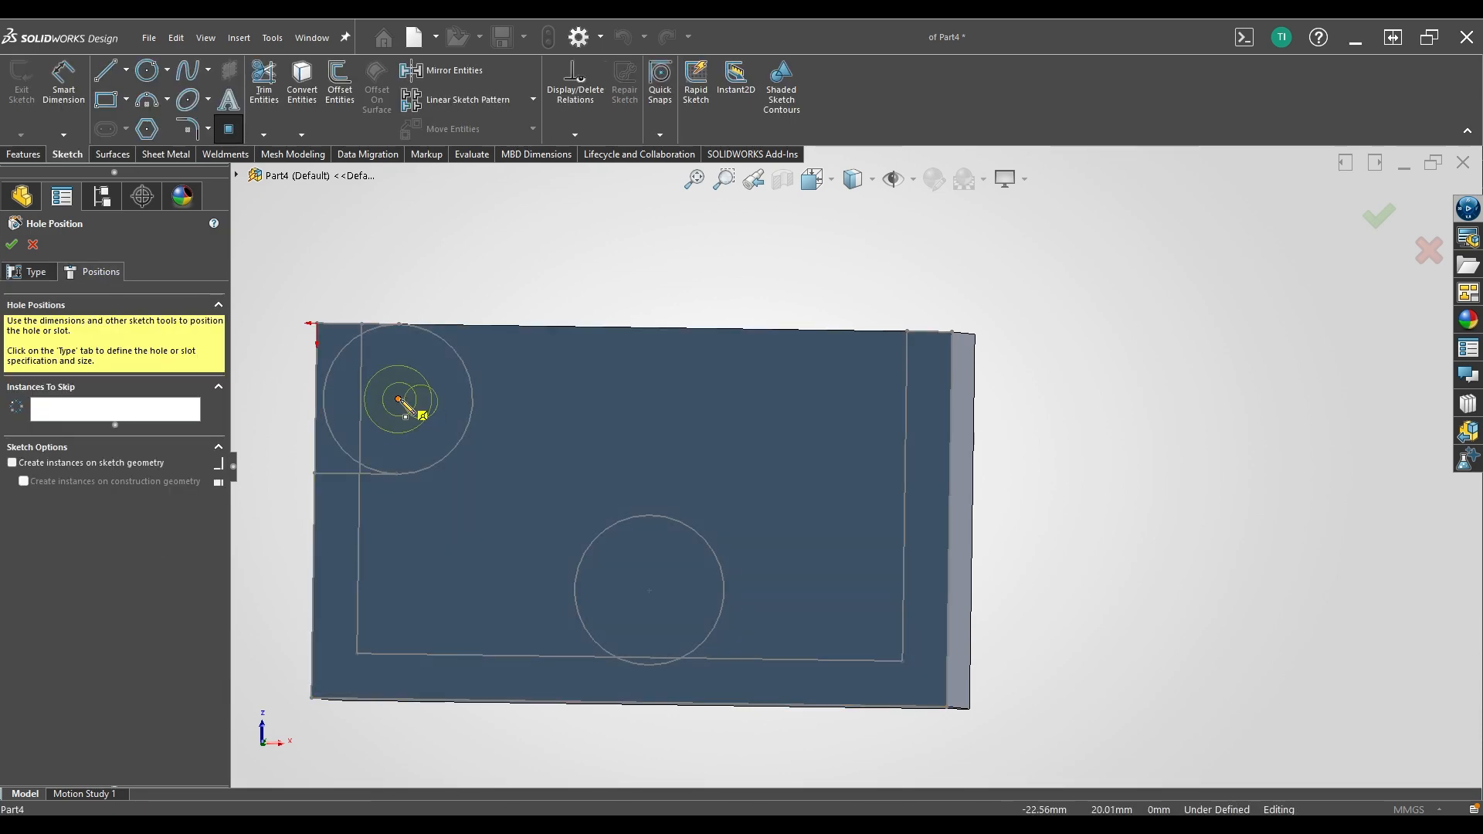
left_click(398, 399)
left_click(649, 591)
left_click(649, 590)
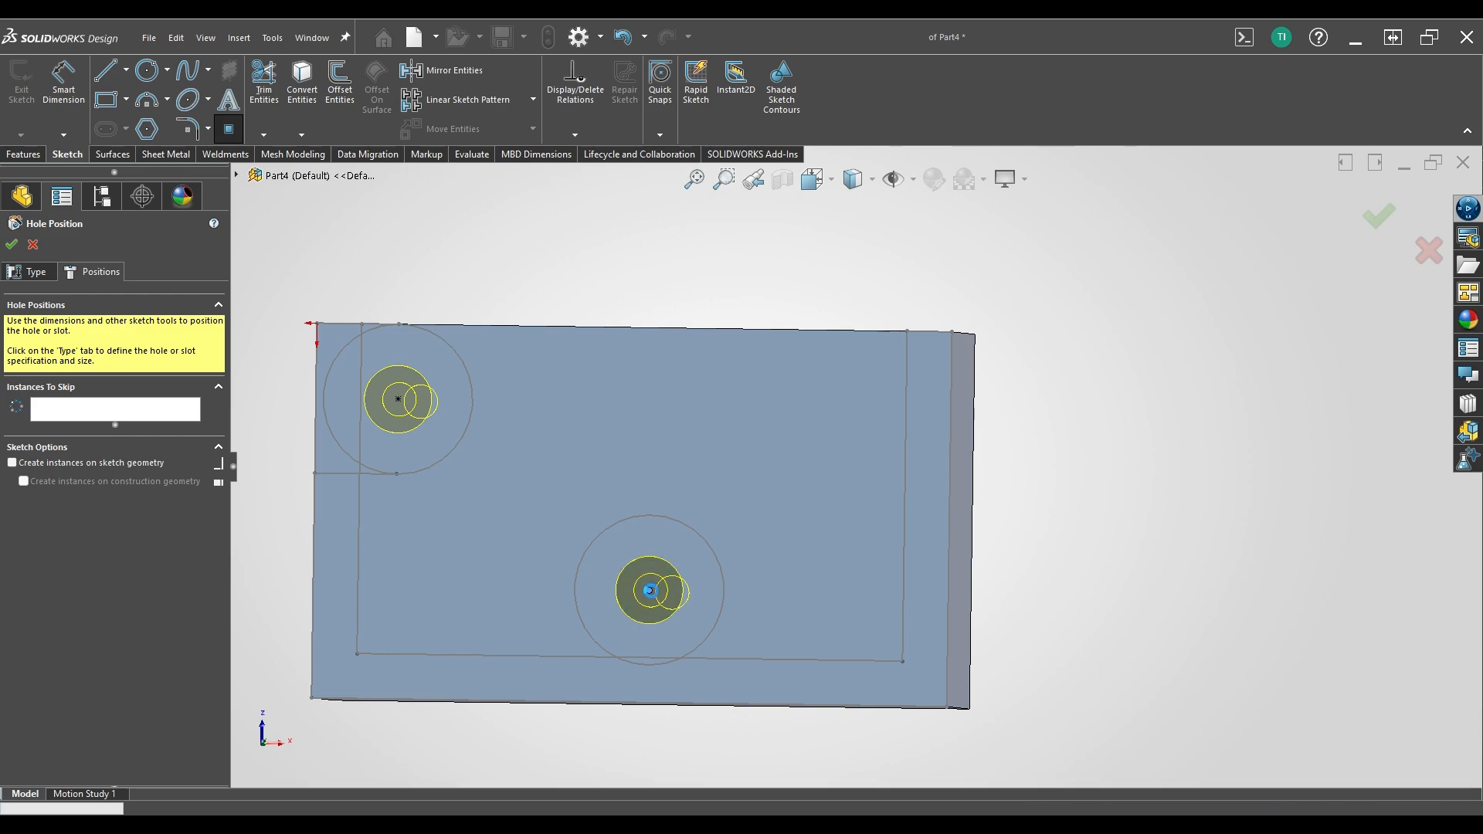
left_click(635, 357)
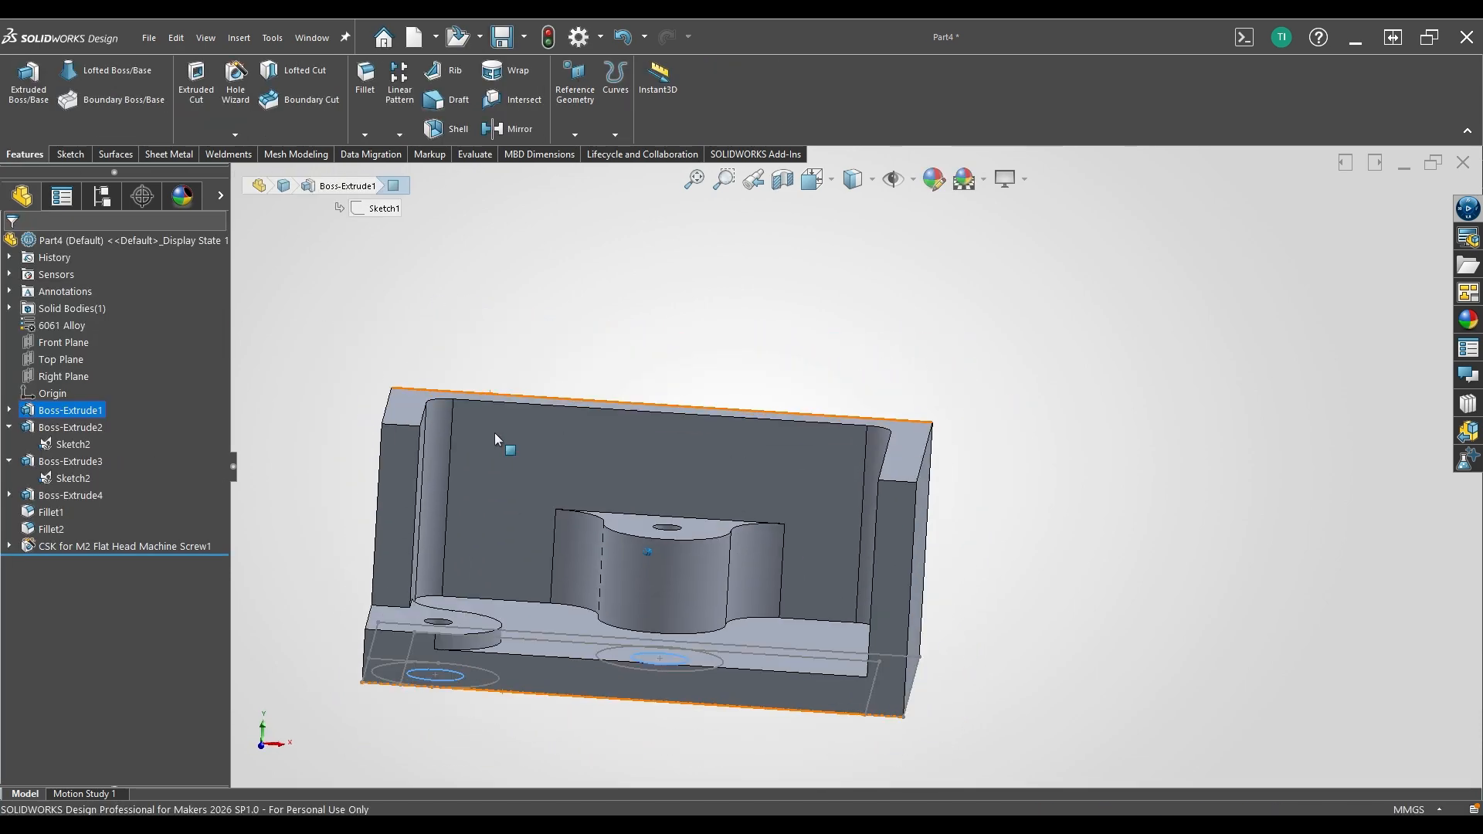
Check the finished part's mass with the mass sensor.
left_click(11, 274)
right_click(76, 294)
left_click(106, 303)
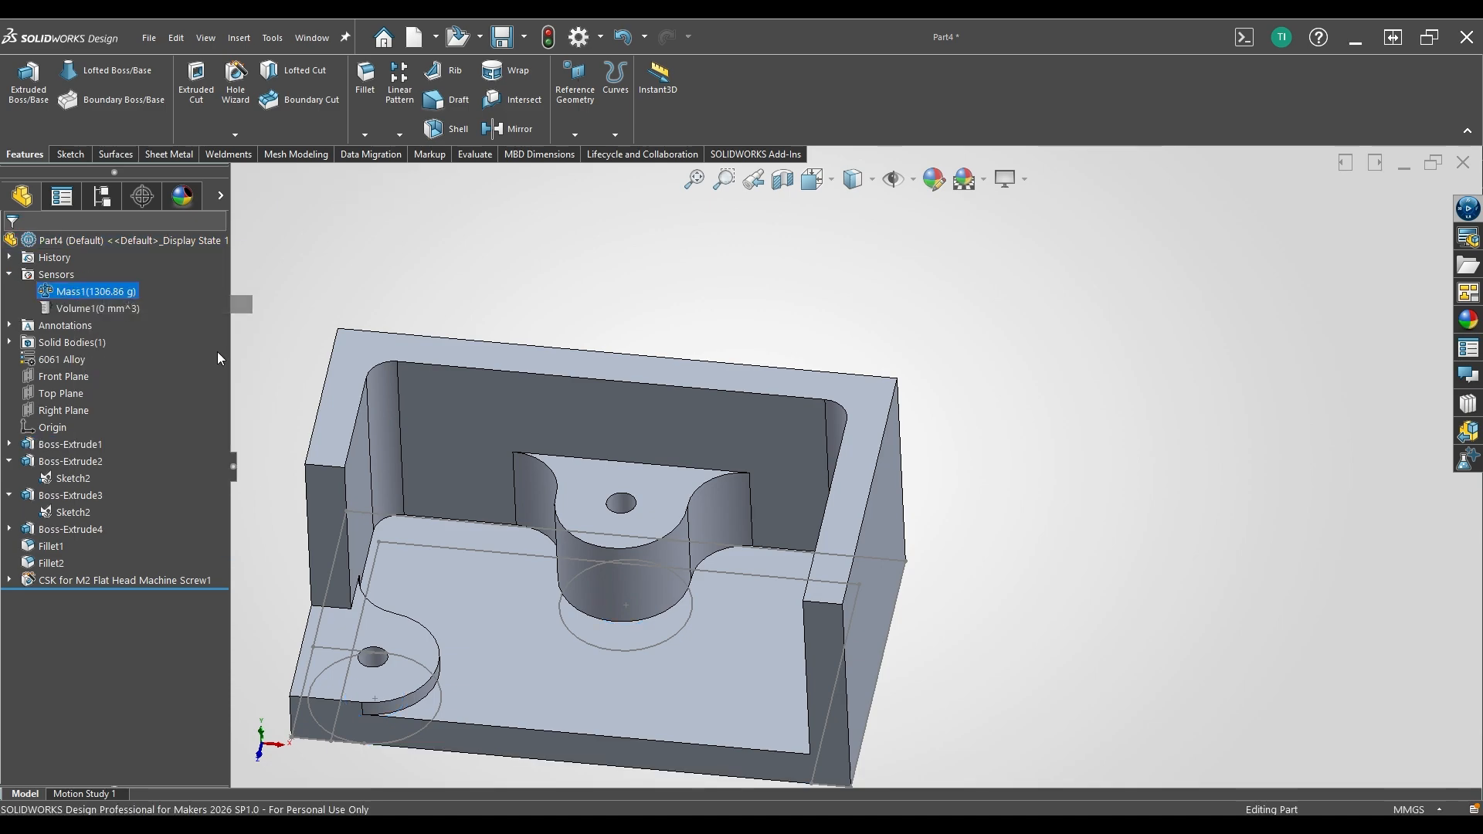
Hide the shared sketch used for the wall, cylinder and pad.
left_click(242, 344)
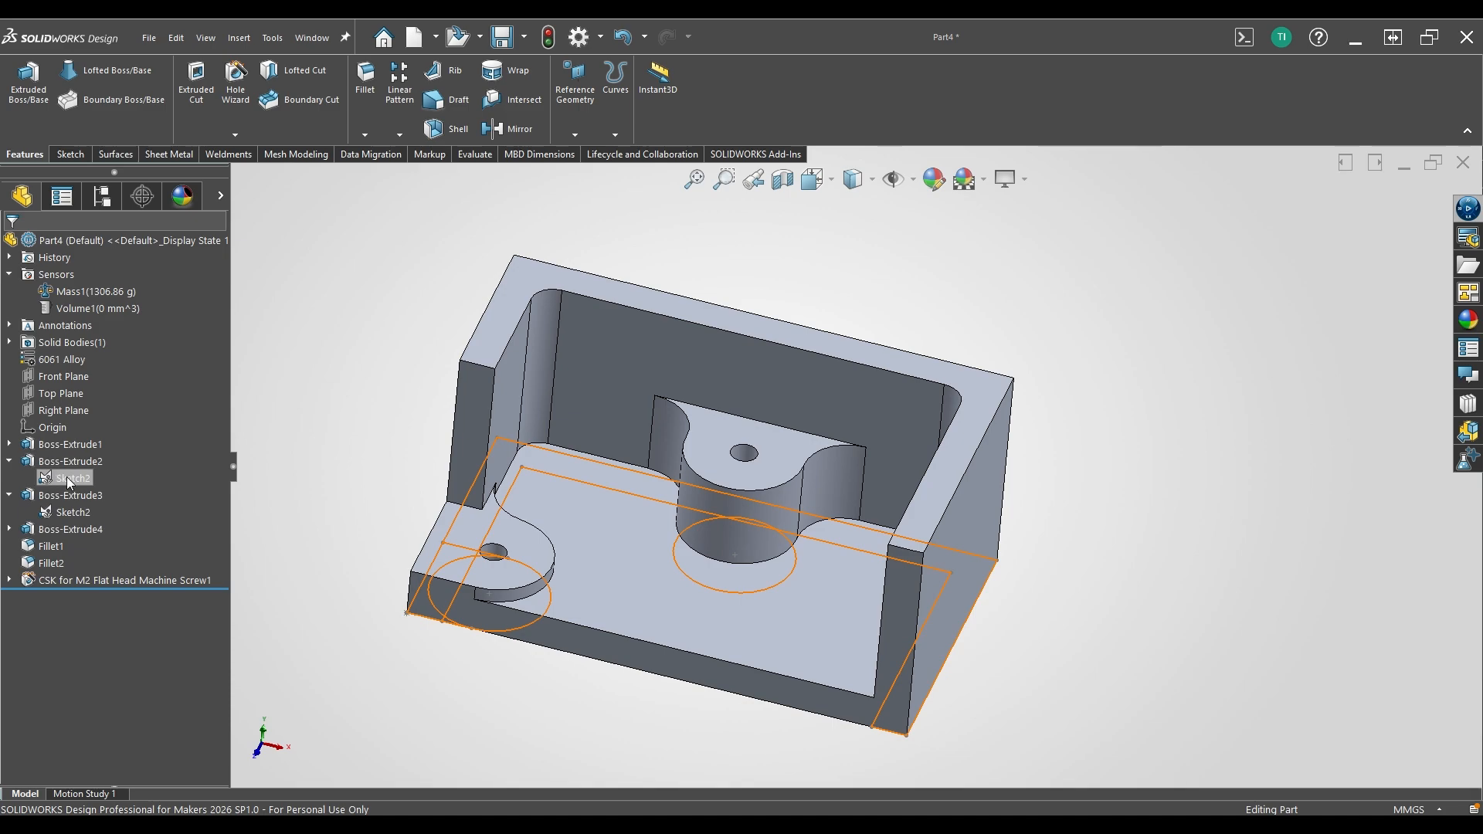
right_click(76, 479)
left_click(85, 459)
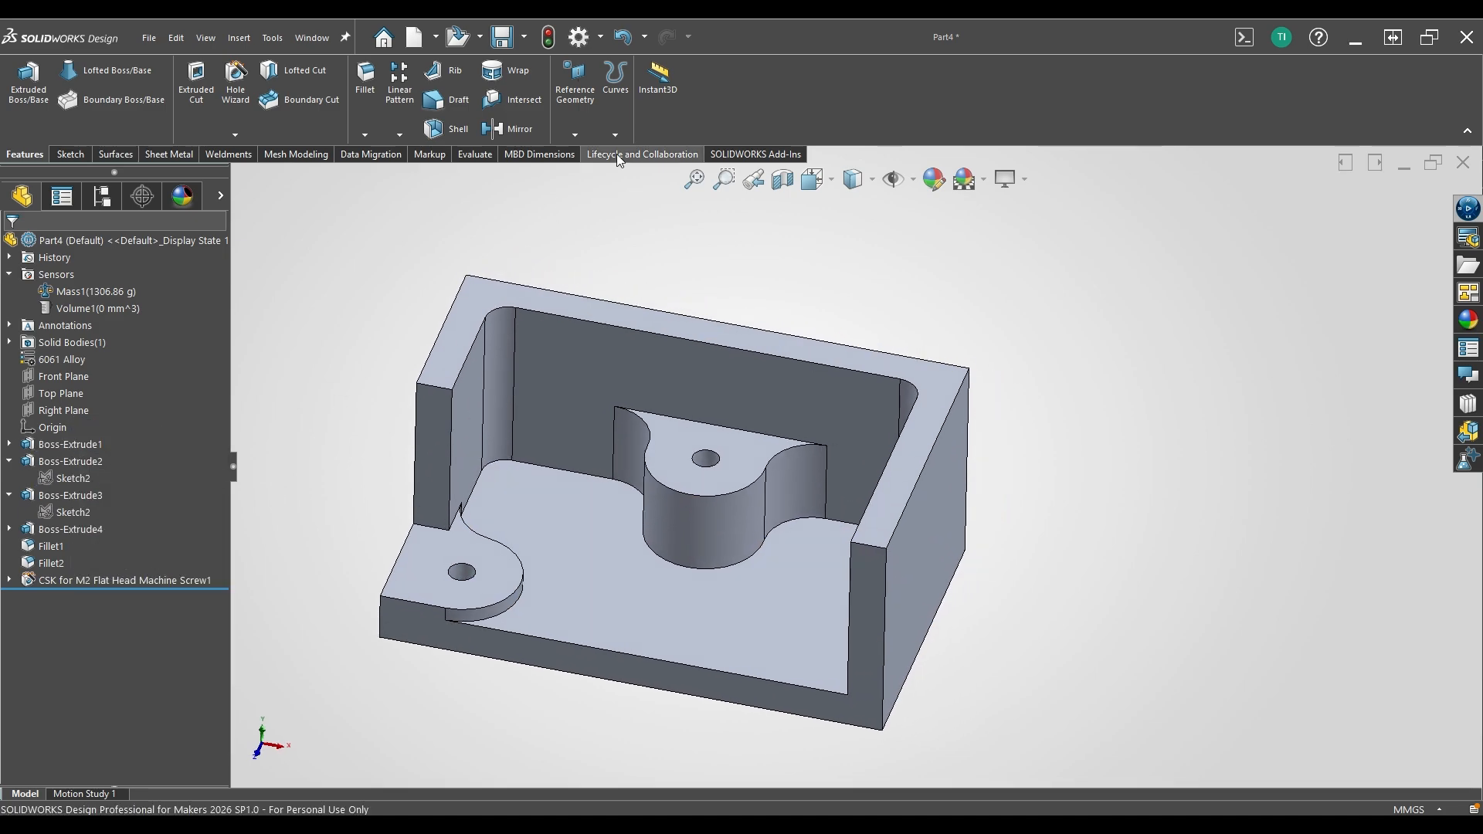